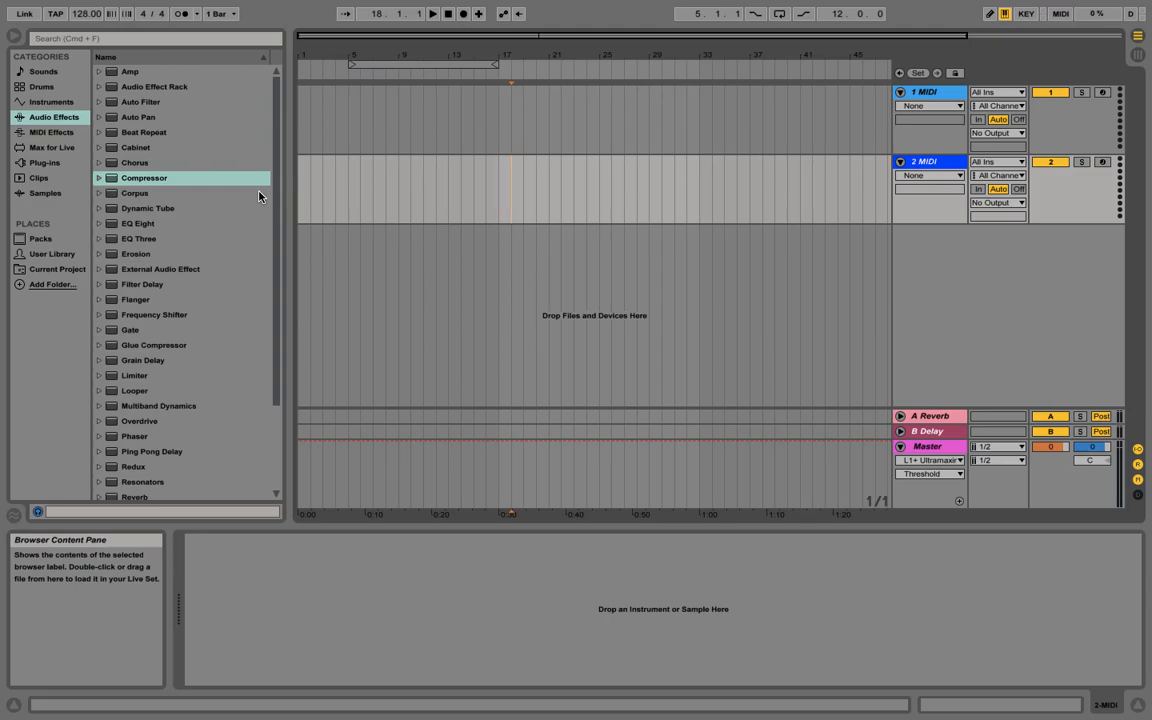
{"action": "left_click", "coordinate": [900, 92]}
{"action": "left_click", "coordinate": [900, 92]}
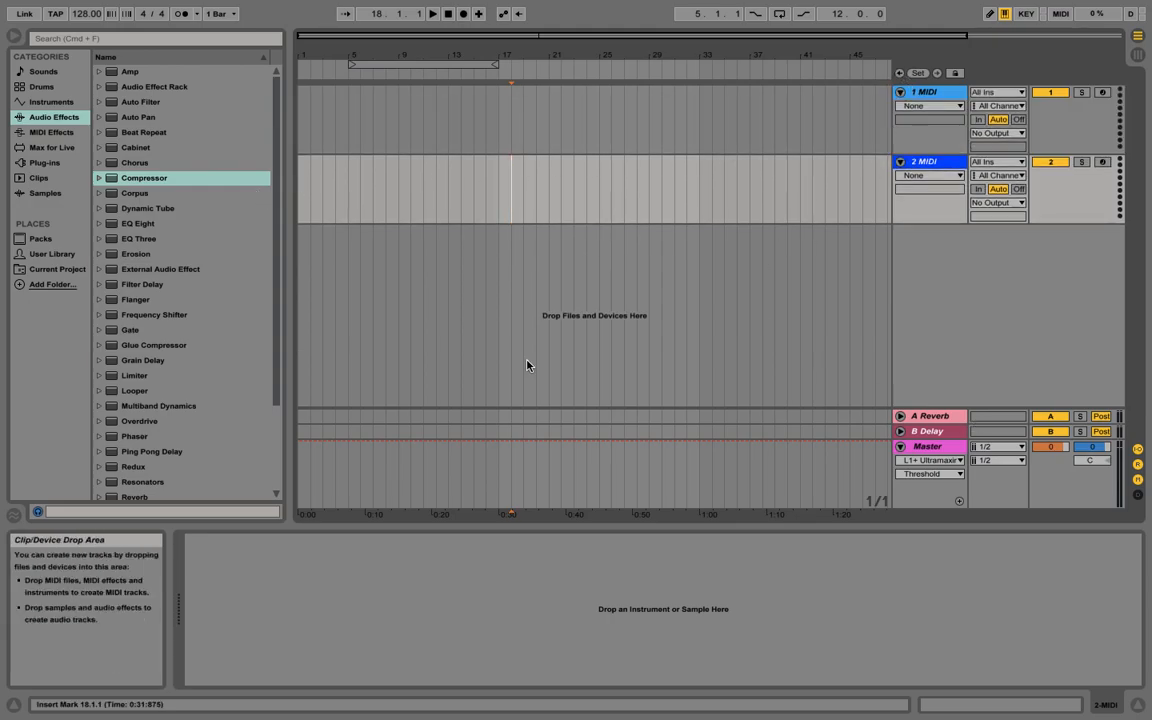
- Load the L1+ Ultramaximizer Stereo plug-in onto the Master track and set its Out Ceiling to -1.2
{"action": "left_click", "coordinate": [45, 162]}
{"action": "scroll", "coordinate": [196, 202], "scroll_direction": "down", "scroll_amount": 5}
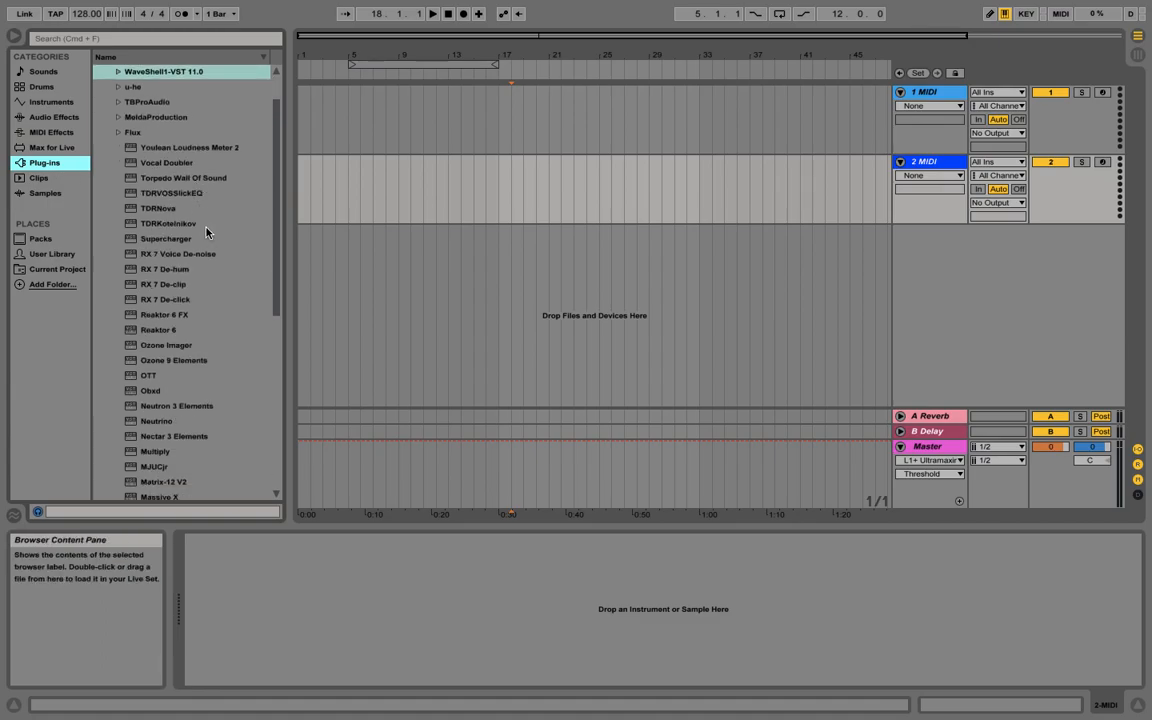
{"action": "scroll", "coordinate": [184, 209], "scroll_direction": "up", "scroll_amount": 6}
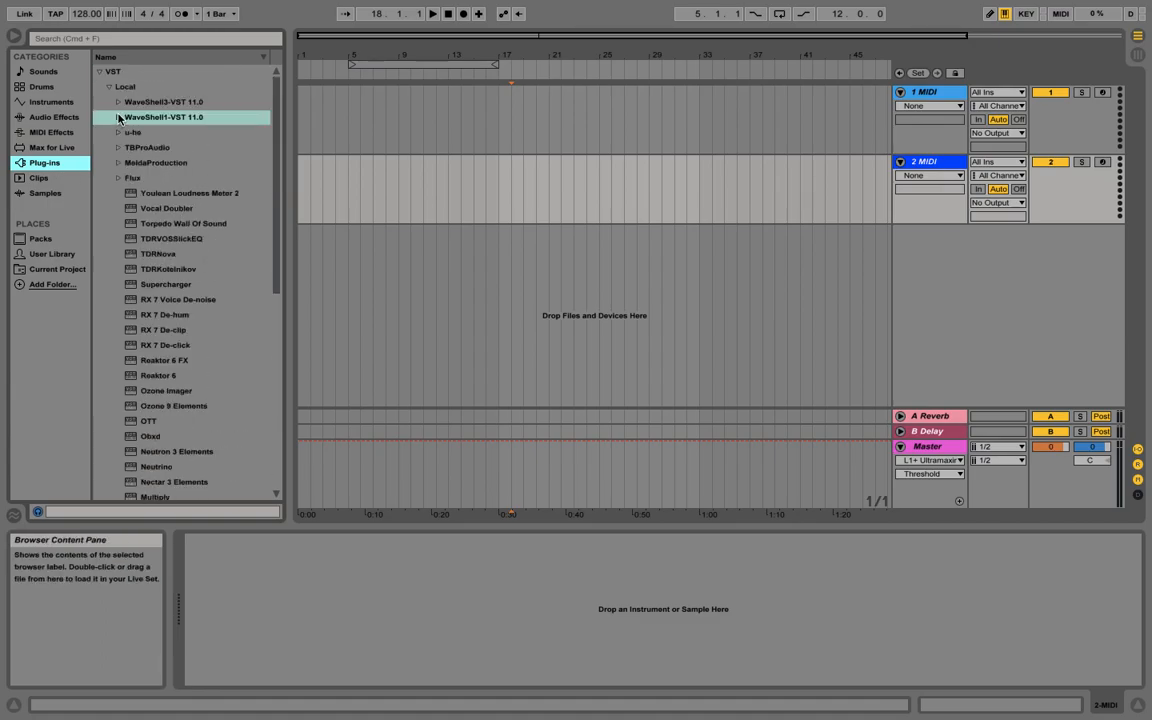
{"action": "key", "text": "Right"}
{"action": "scroll", "coordinate": [160, 195], "scroll_direction": "down", "scroll_amount": 5}
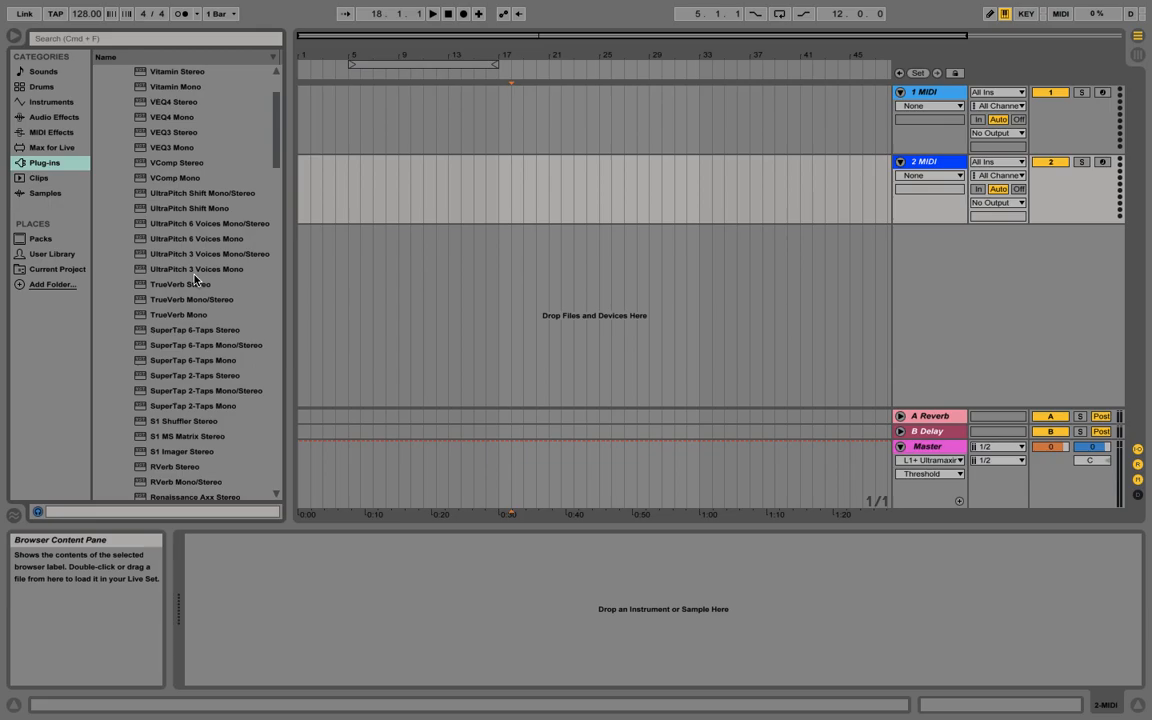
{"action": "scroll", "coordinate": [195, 280], "scroll_direction": "down", "scroll_amount": 4}
{"action": "scroll", "coordinate": [218, 396], "scroll_direction": "down", "scroll_amount": 5}
{"action": "scroll", "coordinate": [219, 396], "scroll_direction": "down", "scroll_amount": 1}
{"action": "scroll", "coordinate": [219, 395], "scroll_direction": "down", "scroll_amount": 10}
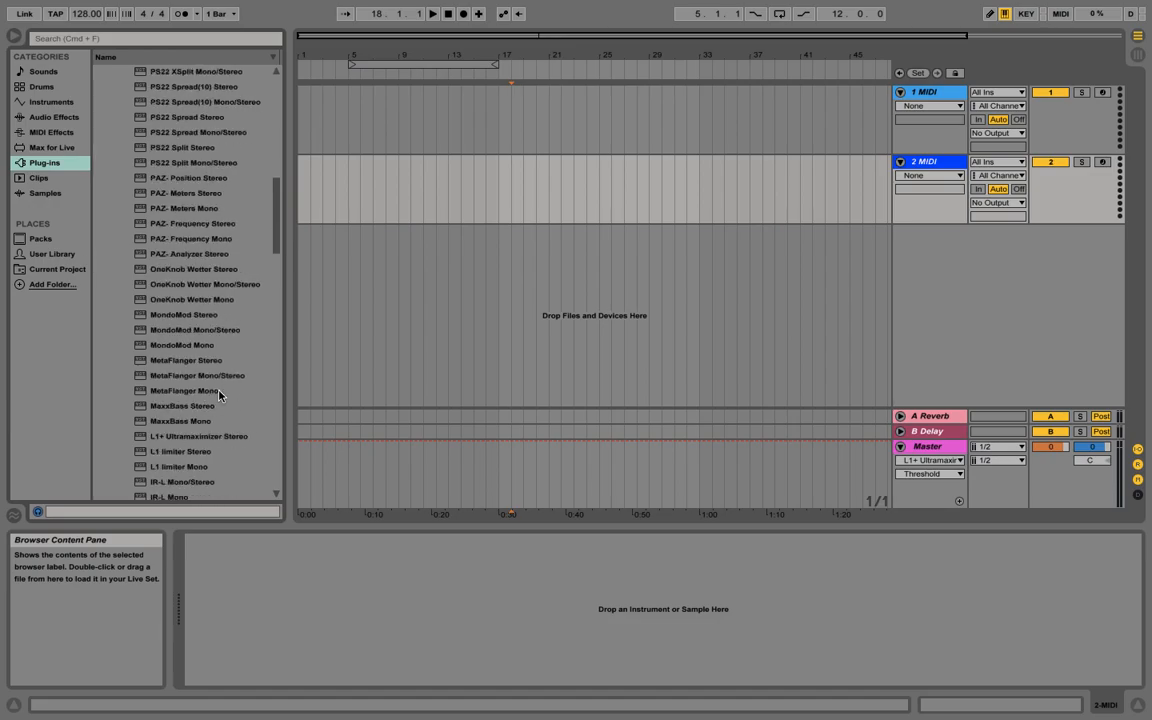
{"action": "left_click_drag", "start_coordinate": [195, 360], "coordinate": [925, 444]}
{"action": "left_click_drag", "start_coordinate": [321, 150], "coordinate": [295, 553]}
{"action": "left_click", "coordinate": [250, 542]}
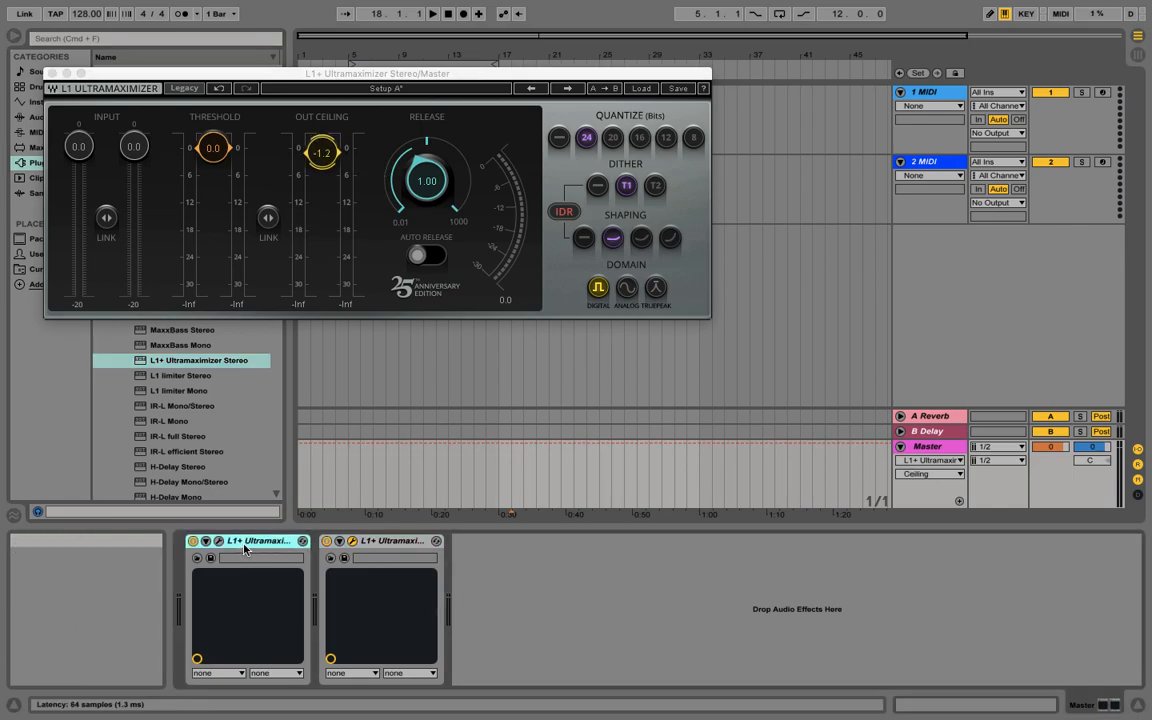
- Open the first L1+ Ultramaximizer on the Master, delete the duplicate second one, and close the plug-in window
{"action": "left_click", "coordinate": [219, 542]}
{"action": "left_click", "coordinate": [390, 541]}
{"action": "key", "text": "Delete"}
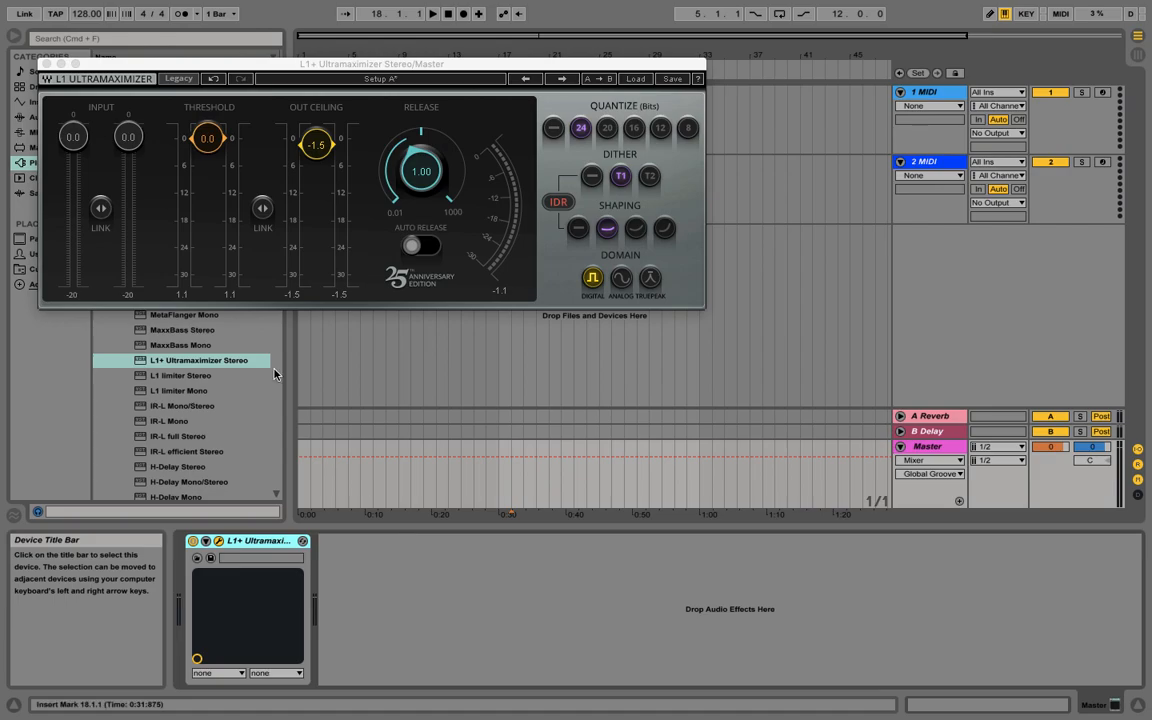
{"action": "left_click", "coordinate": [47, 63]}
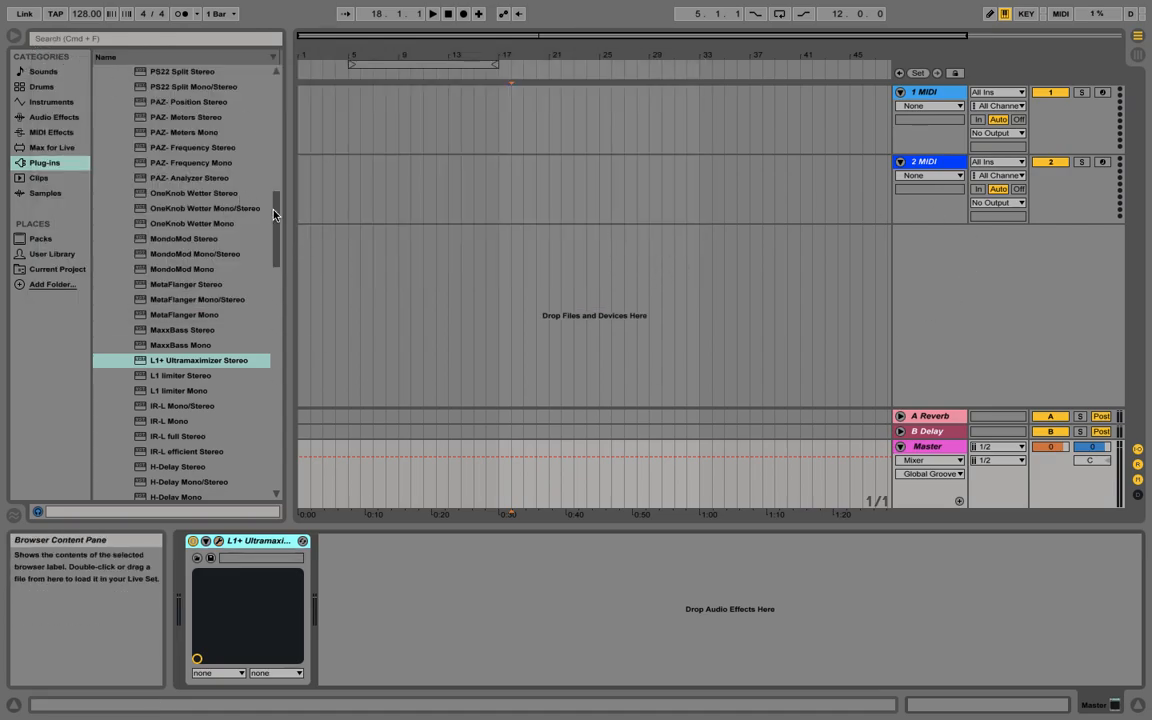
- Search the drum presets for 707 and load Kit-Core 707.adg onto the first MIDI track
{"action": "left_click_drag", "start_coordinate": [275, 213], "coordinate": [276, 74]}
{"action": "left_click", "coordinate": [41, 86]}
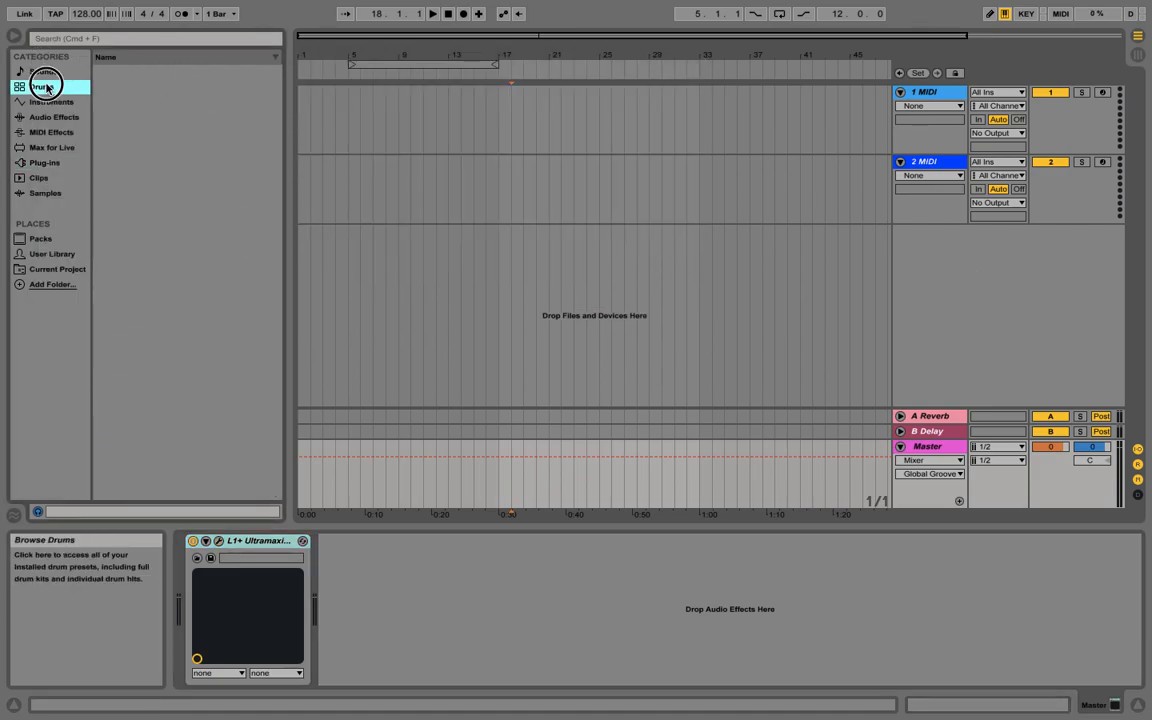
{"action": "left_click", "coordinate": [172, 39]}
{"action": "type", "text": "707"}
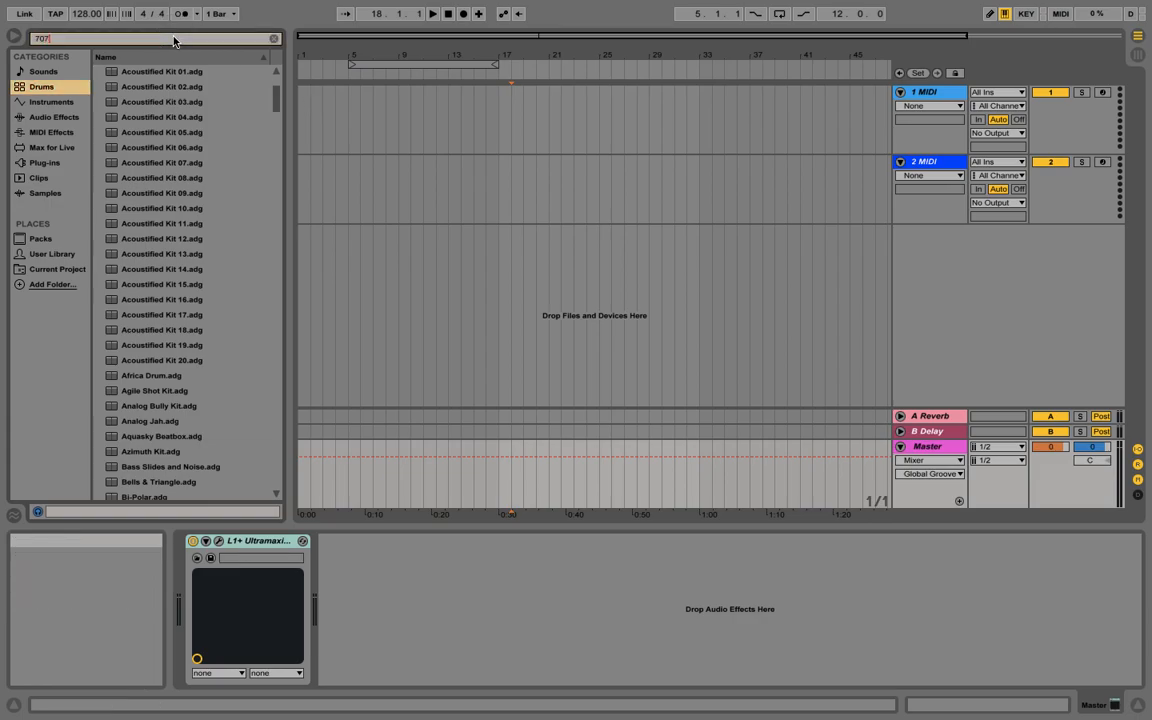
{"action": "left_click_drag", "start_coordinate": [147, 164], "coordinate": [303, 114]}
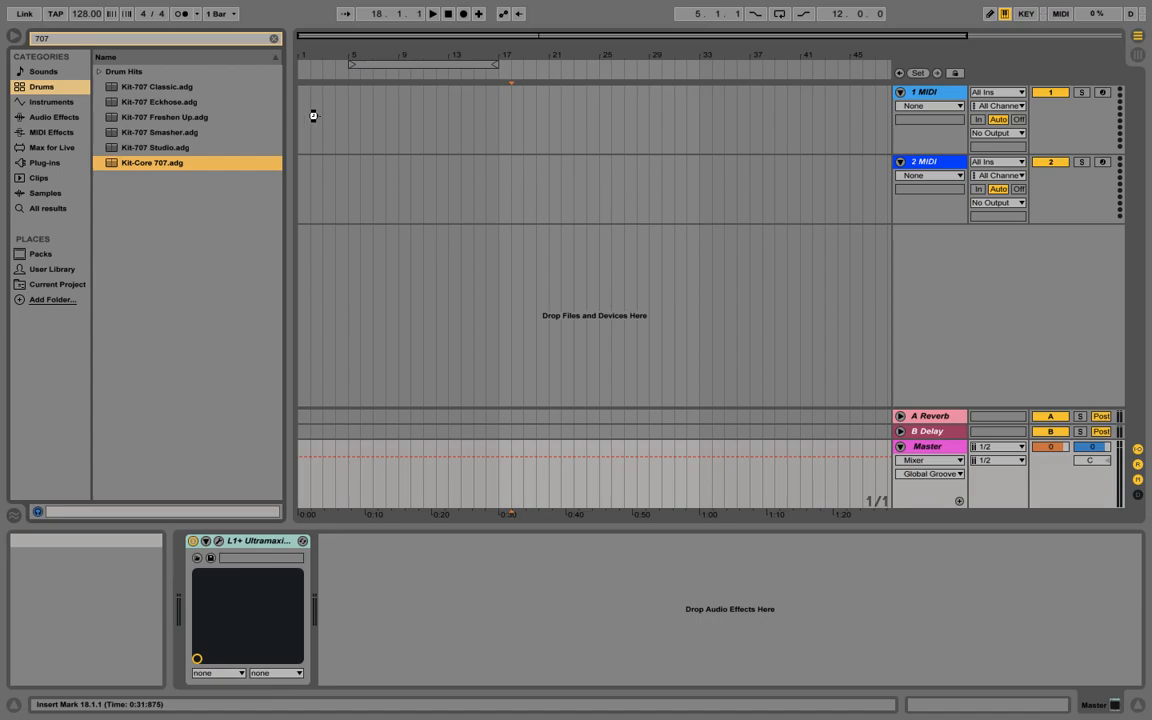
- Insert an empty four-bar MIDI clip at bar 1 of the Kit-Core 707 track
{"action": "left_click_drag", "start_coordinate": [300, 114], "coordinate": [350, 110]}
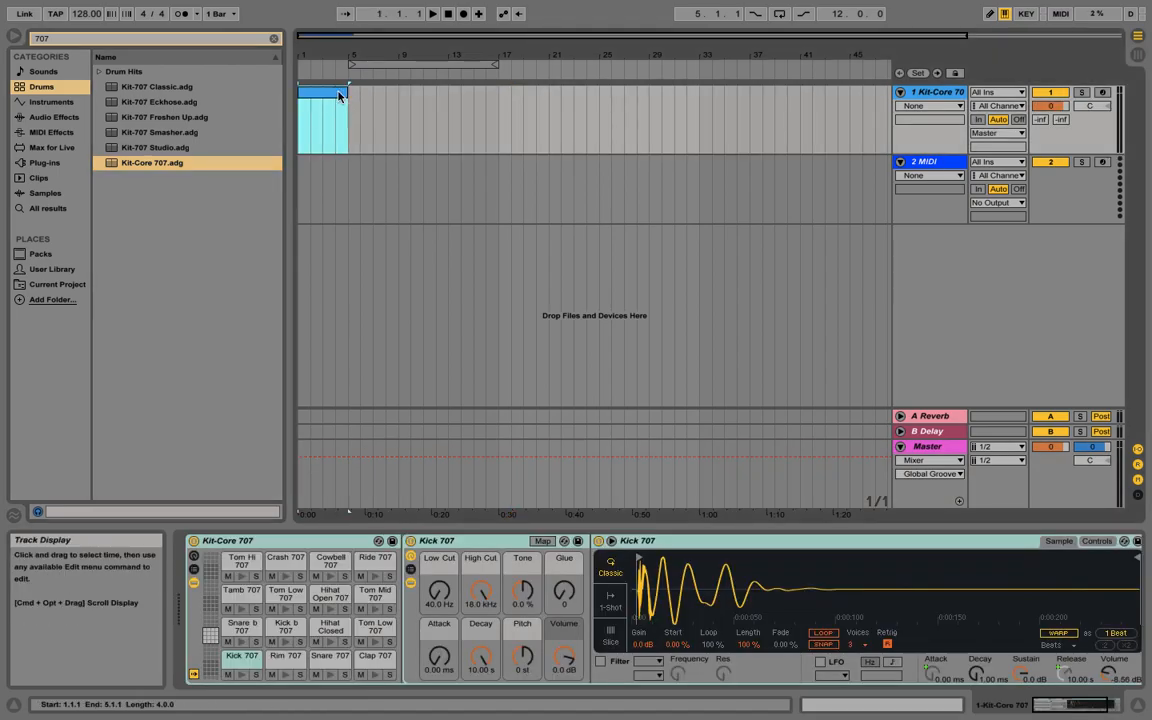
{"action": "key", "text": "super+shift+m"}
{"action": "left_click_drag", "start_coordinate": [609, 454], "coordinate": [619, 188]}
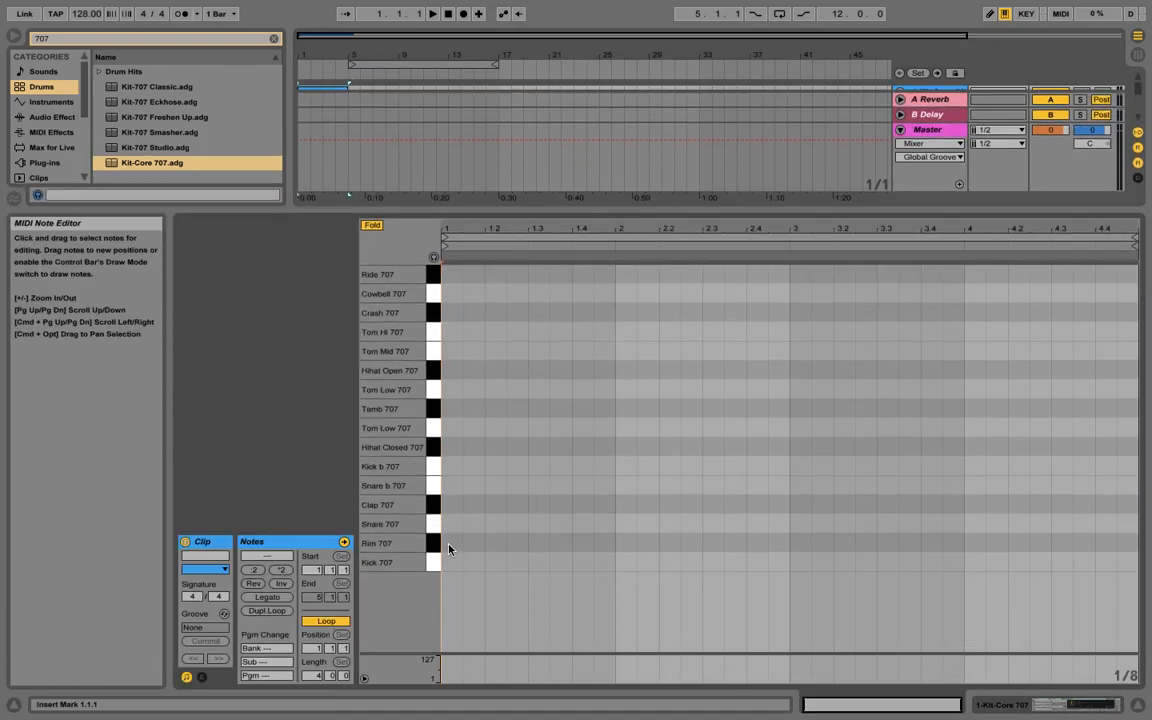
- Fill the clip with one-beat Kick 707 notes on every beat of its four bars
{"action": "double_click", "coordinate": [452, 562]}
{"action": "left_click_drag", "start_coordinate": [475, 562], "coordinate": [488, 561]}
{"action": "key", "text": "super+d"}
{"action": "key", "text": "super+d"}
{"action": "key", "text": "super+d"}
{"action": "key", "text": "super+d"}
{"action": "key", "text": "super+d"}
{"action": "key", "text": "super+d"}
{"action": "key", "text": "super+d"}
{"action": "key", "text": "super+d"}
{"action": "key", "text": "super+d"}
{"action": "key", "text": "super+d"}
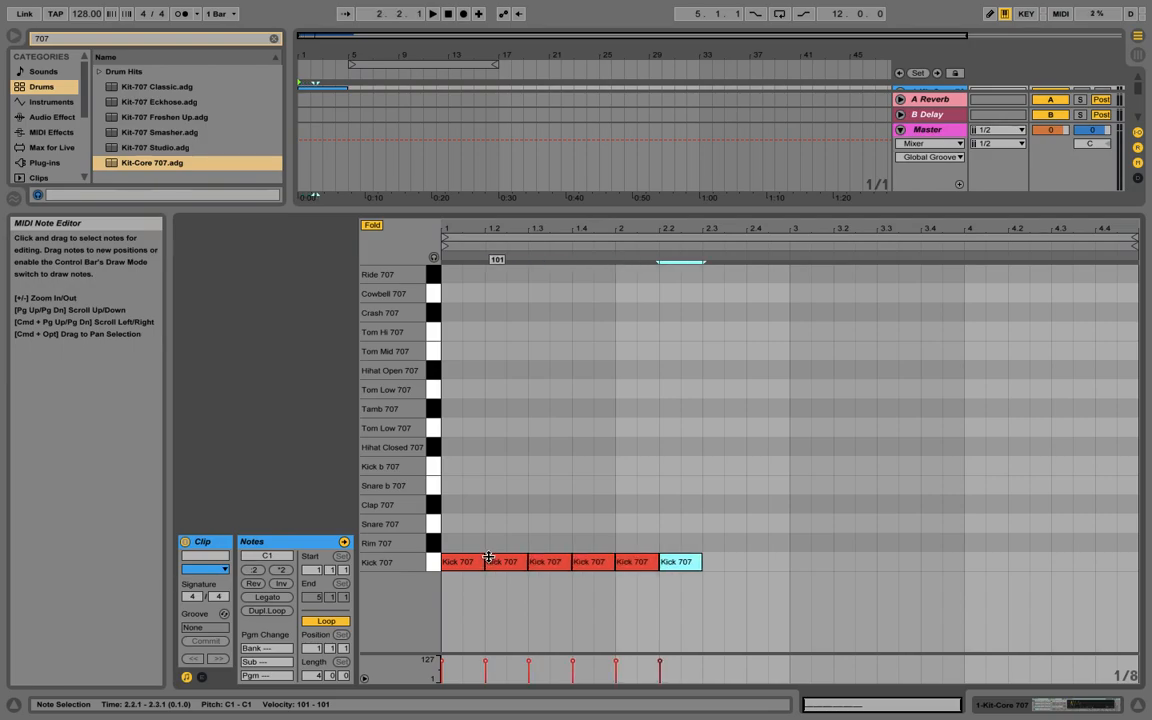
{"action": "key", "text": "super+d"}
{"action": "key", "text": "super+d"}
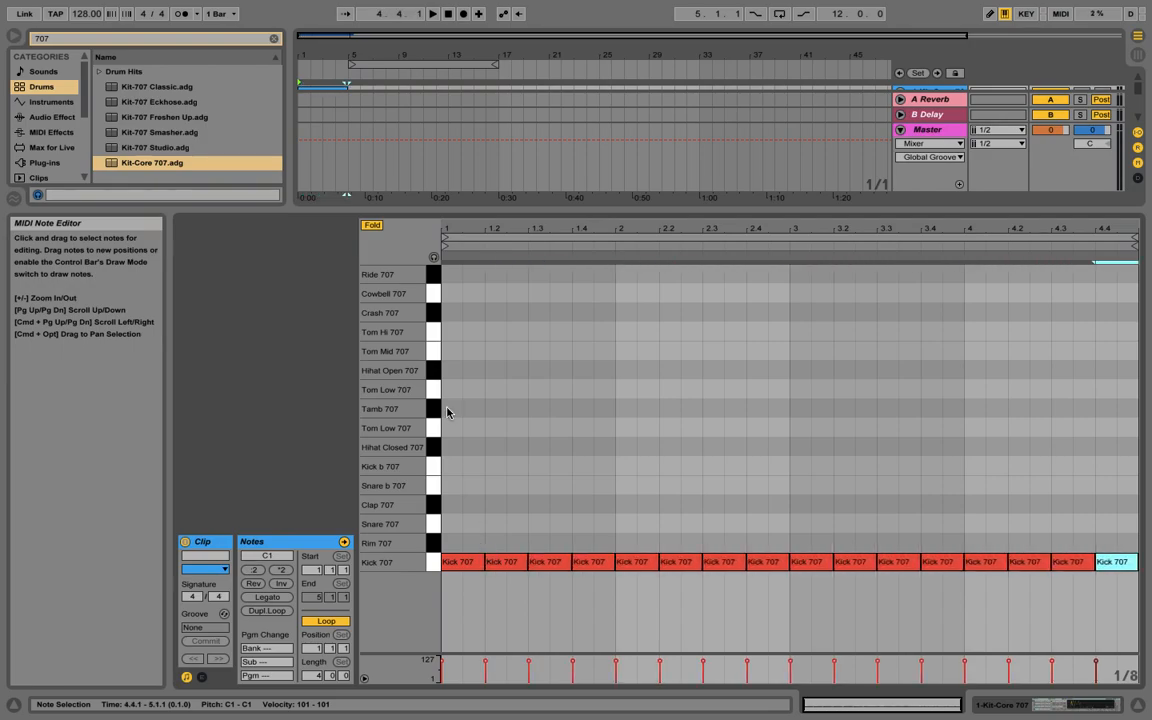
- Duplicate the kick clip three times so that four clips run back to back up to bar 17
{"action": "double_click", "coordinate": [514, 214]}
{"action": "left_click", "coordinate": [301, 85]}
{"action": "key", "text": "super+d"}
{"action": "key", "text": "super+d"}
{"action": "key", "text": "super+d"}
- Add Snare 707 notes on beats 2 and 4 of every bar in the second drum clip
{"action": "double_click", "coordinate": [385, 90]}
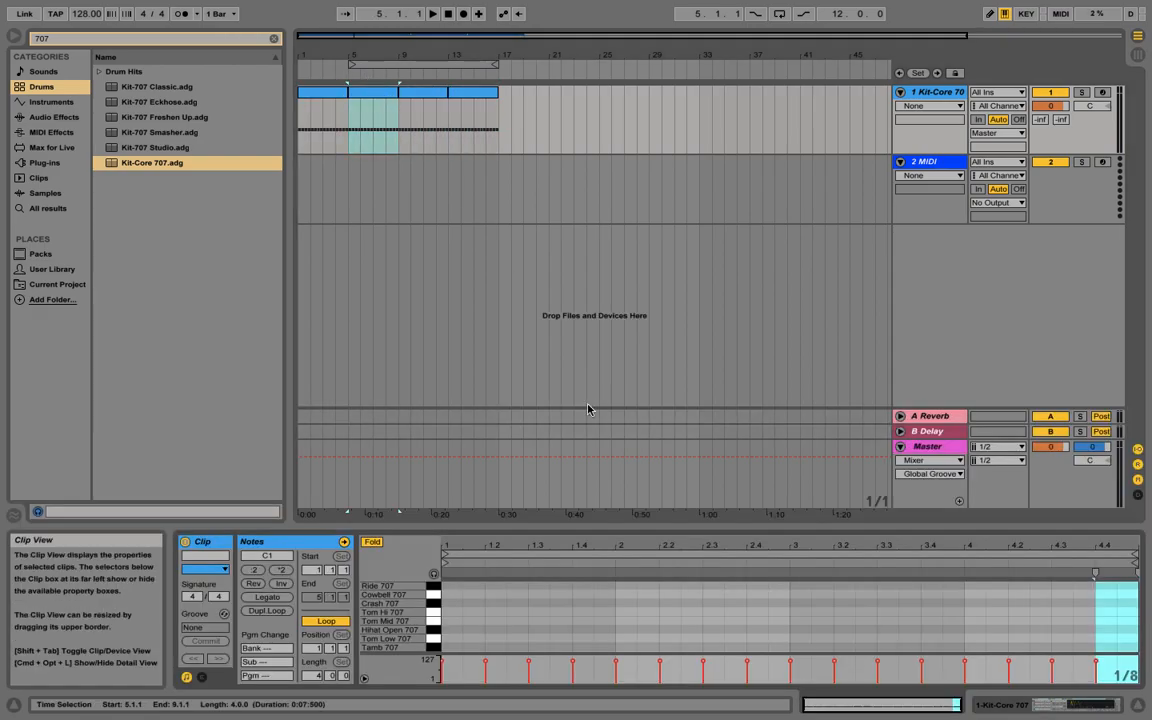
{"action": "left_click_drag", "start_coordinate": [609, 525], "coordinate": [607, 229]}
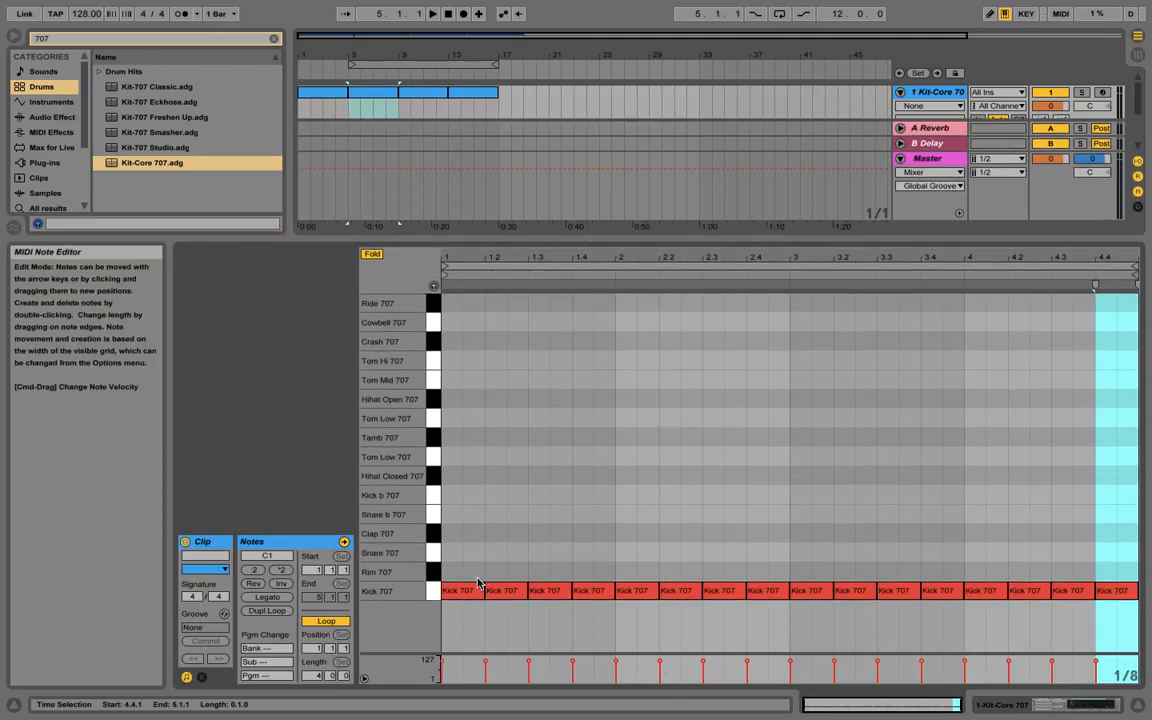
{"action": "double_click", "coordinate": [496, 552]}
{"action": "double_click", "coordinate": [588, 552]}
{"action": "left_click_drag", "start_coordinate": [617, 507], "coordinate": [434, 571]}
{"action": "key", "text": "super+d"}
{"action": "key", "text": "super+d"}
- Duplicate the kick-and-snare clip over the third and fourth clips, and lower the drum track volume to -1.6 dB
{"action": "left_click_drag", "start_coordinate": [643, 240], "coordinate": [643, 525]}
{"action": "left_click", "coordinate": [376, 90]}
{"action": "key", "text": "super+d"}
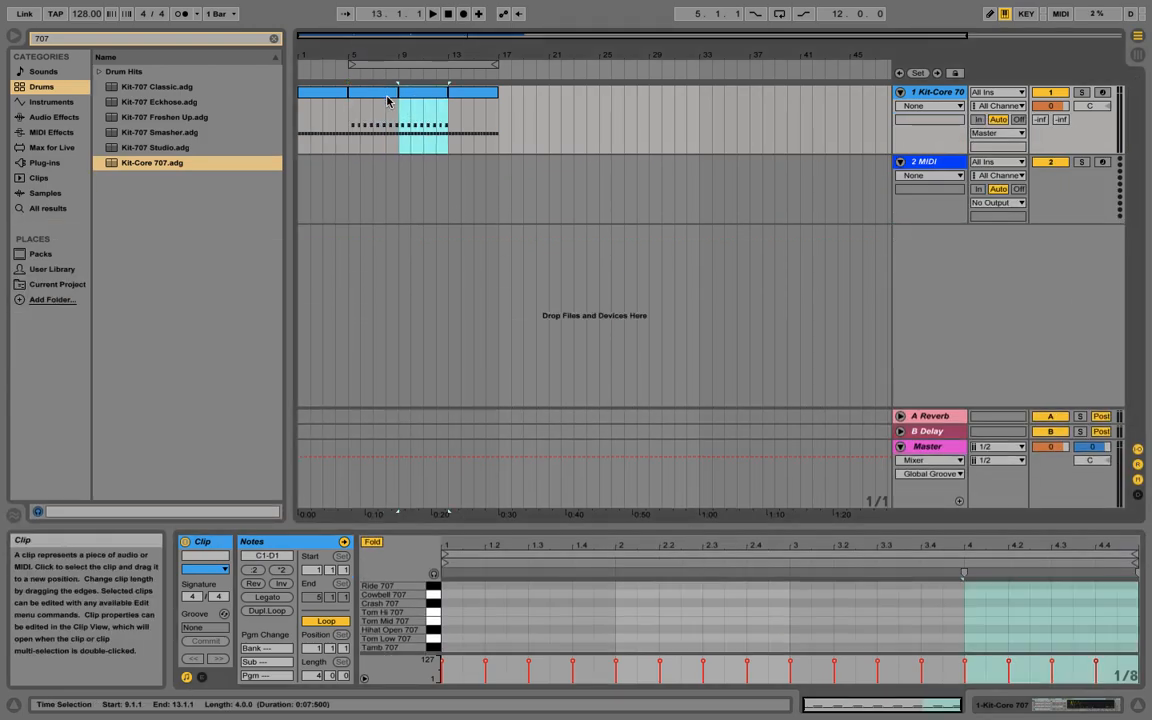
{"action": "key", "text": "super+d"}
{"action": "left_click", "coordinate": [919, 160]}
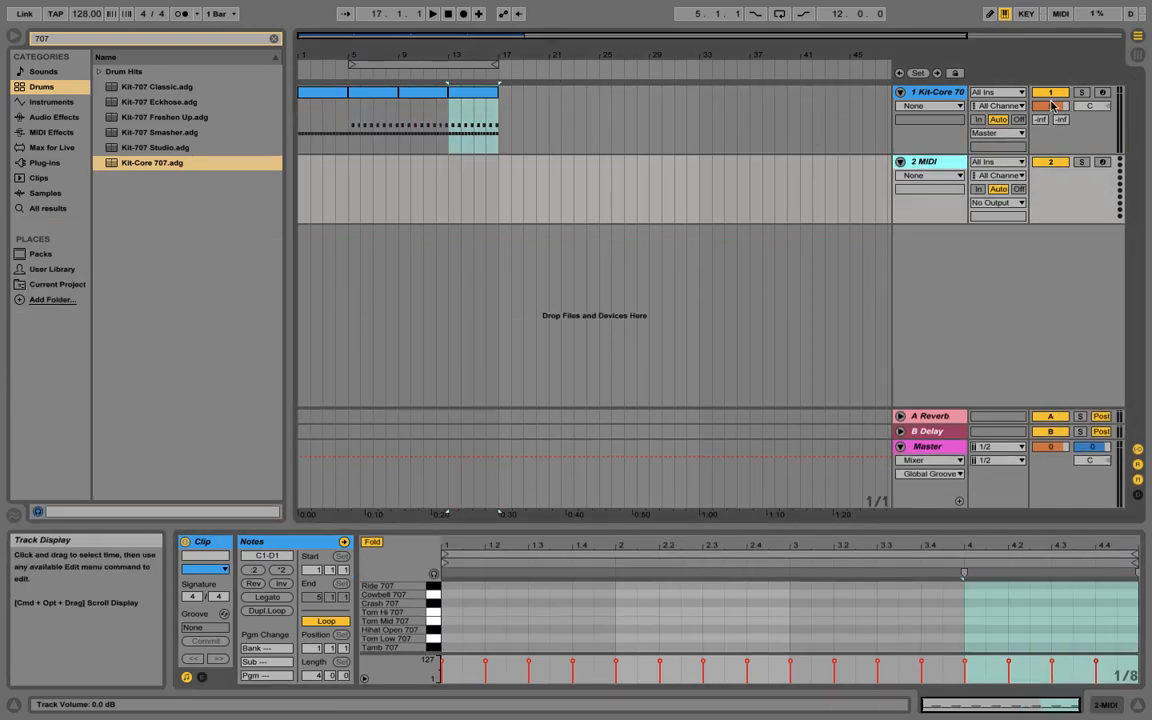
{"action": "left_click_drag", "start_coordinate": [1050, 105], "coordinate": [1050, 112]}
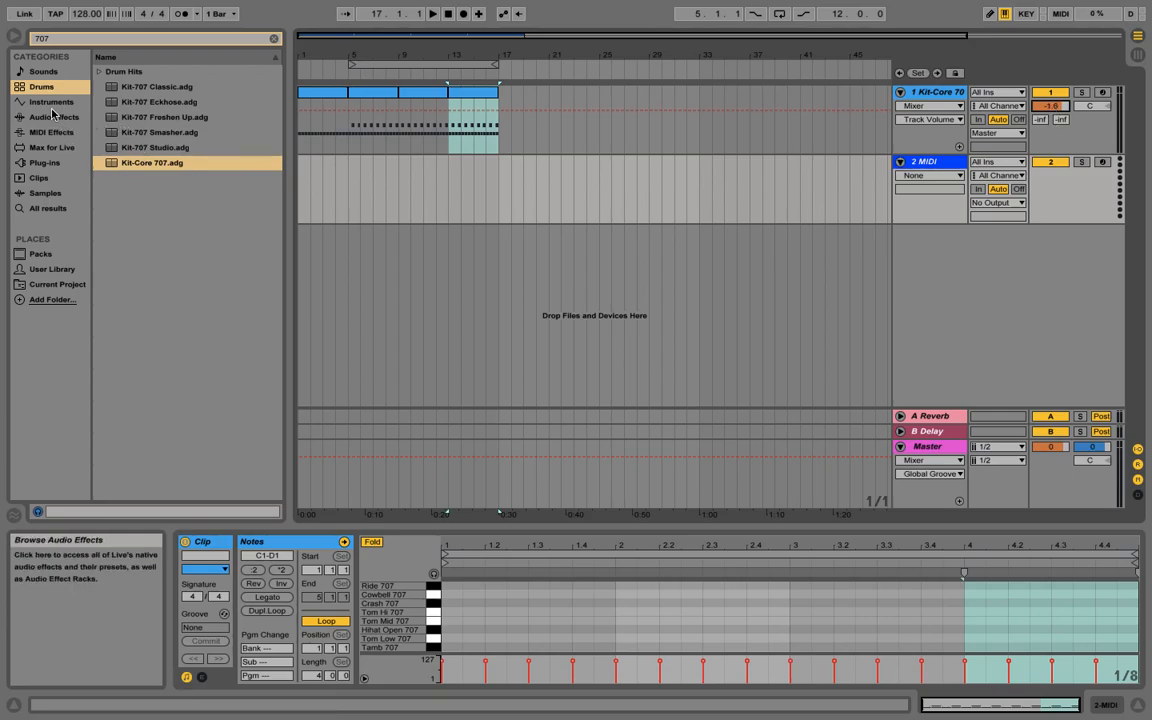
- Search the instruments for Bass and load Club Amp Bass.adg onto the second MIDI track
{"action": "left_click", "coordinate": [50, 102]}
{"action": "left_click", "coordinate": [274, 39]}
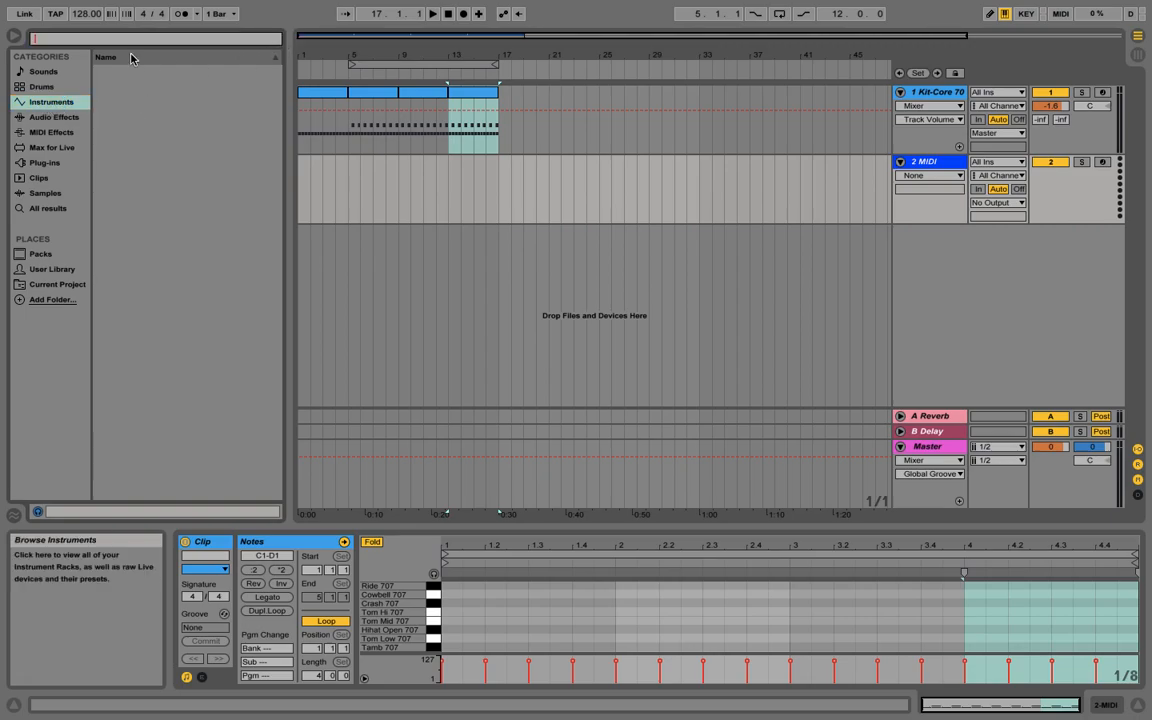
{"action": "type", "text": "Bass"}
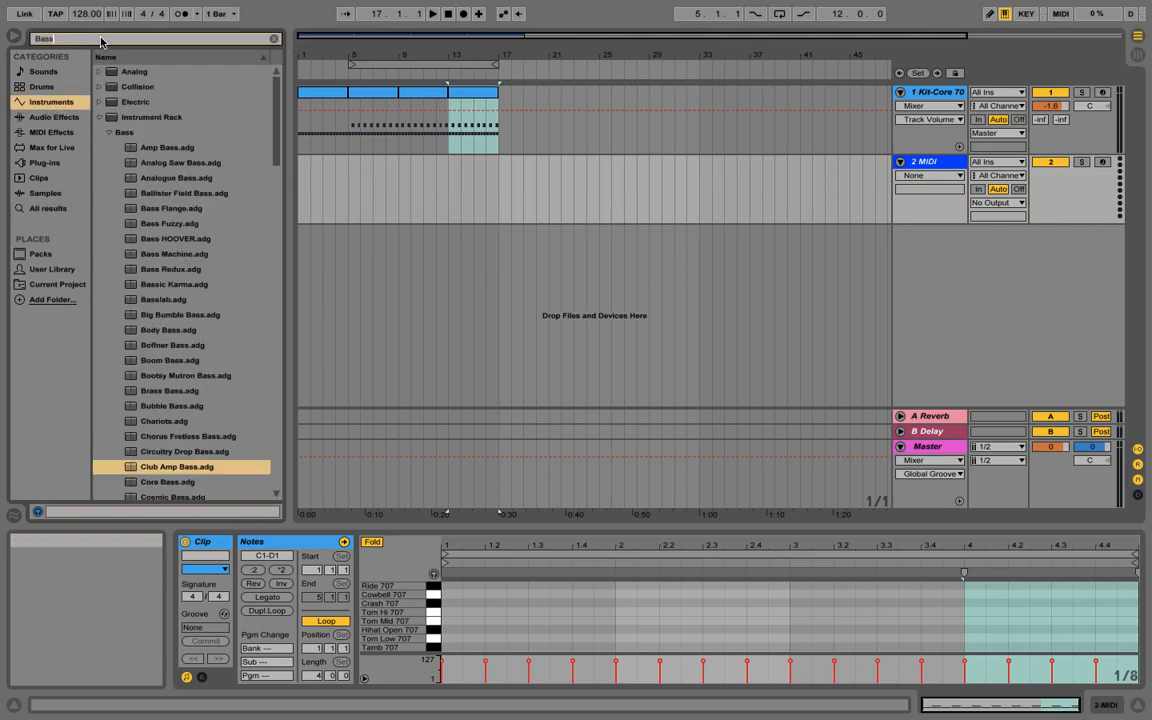
{"action": "scroll", "coordinate": [168, 403], "scroll_direction": "down", "scroll_amount": 2}
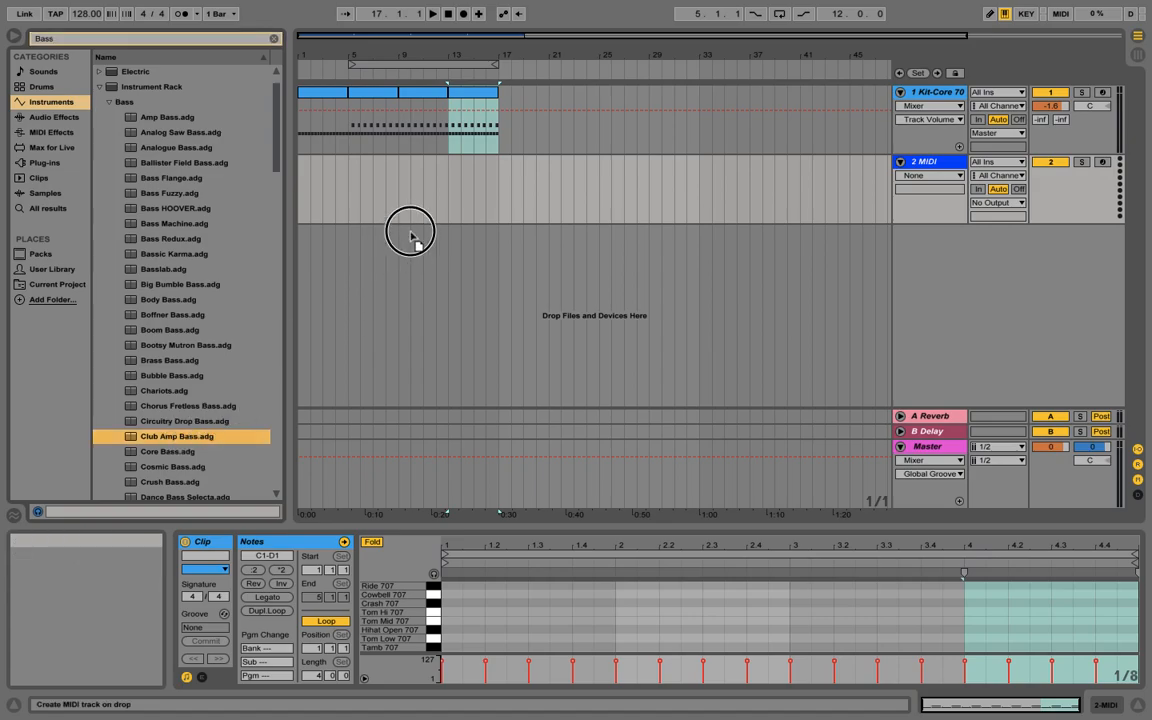
{"action": "left_click_drag", "start_coordinate": [424, 202], "coordinate": [425, 205]}
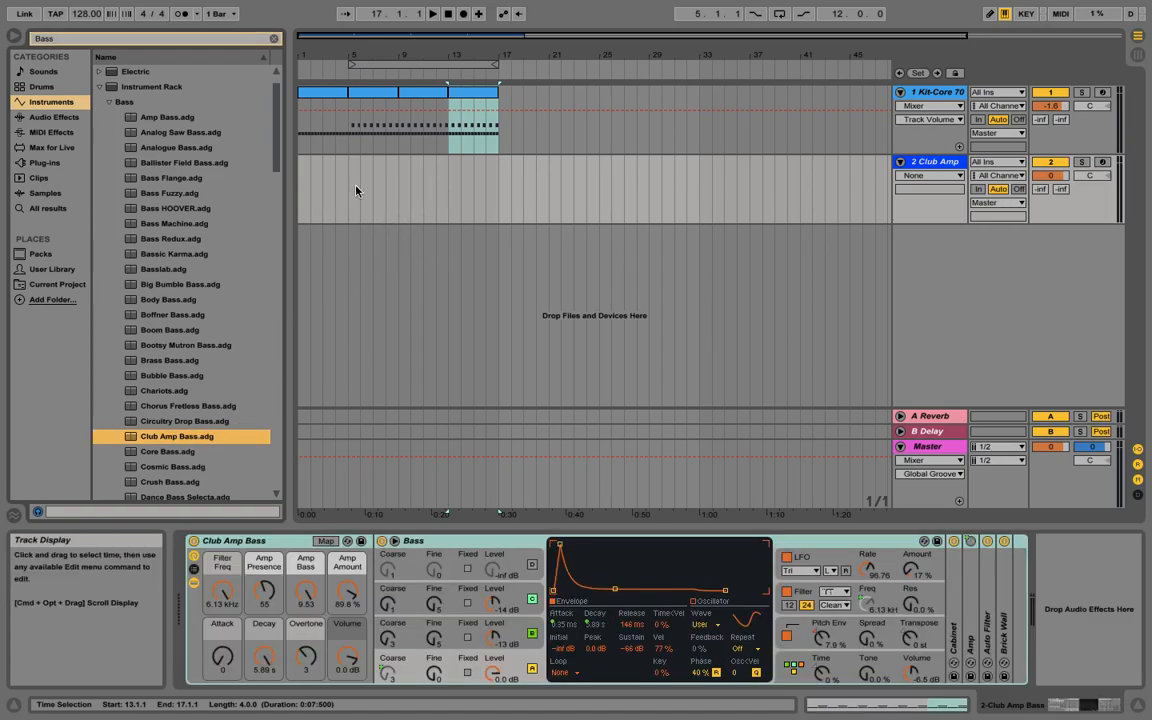
- Insert an empty four-bar MIDI clip from bar 5 to bar 9 on the Club Amp Bass track
{"action": "left_click_drag", "start_coordinate": [352, 175], "coordinate": [399, 175]}
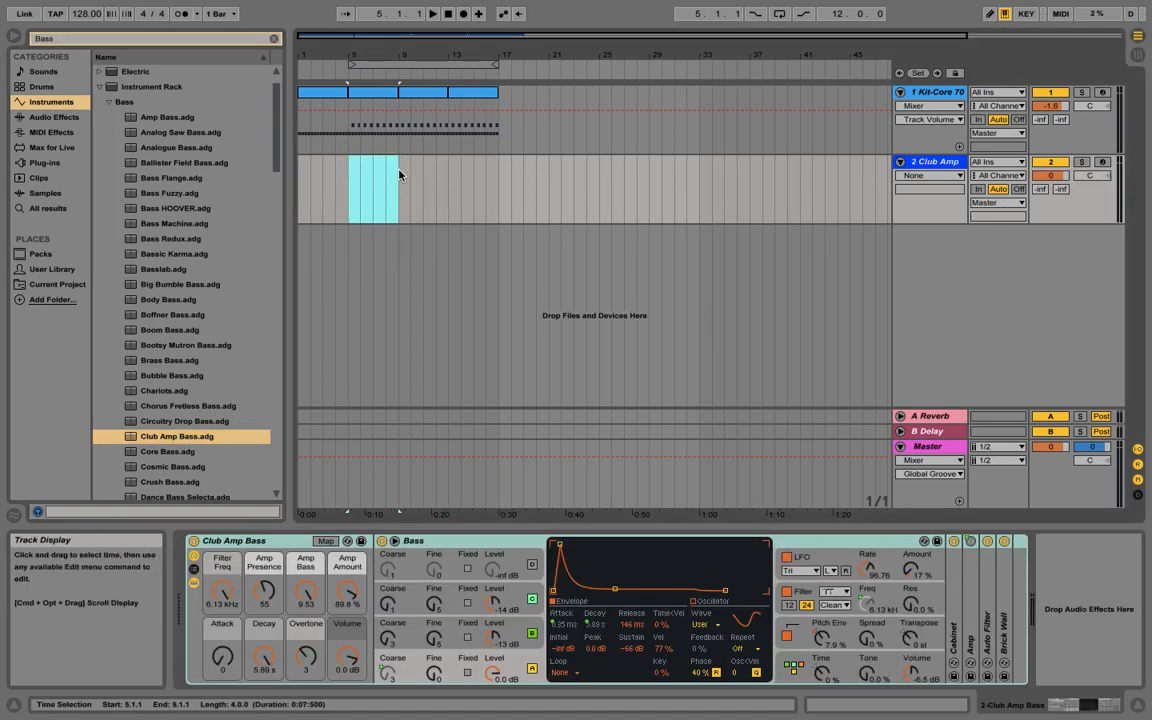
{"action": "key", "text": "super+shift+m"}
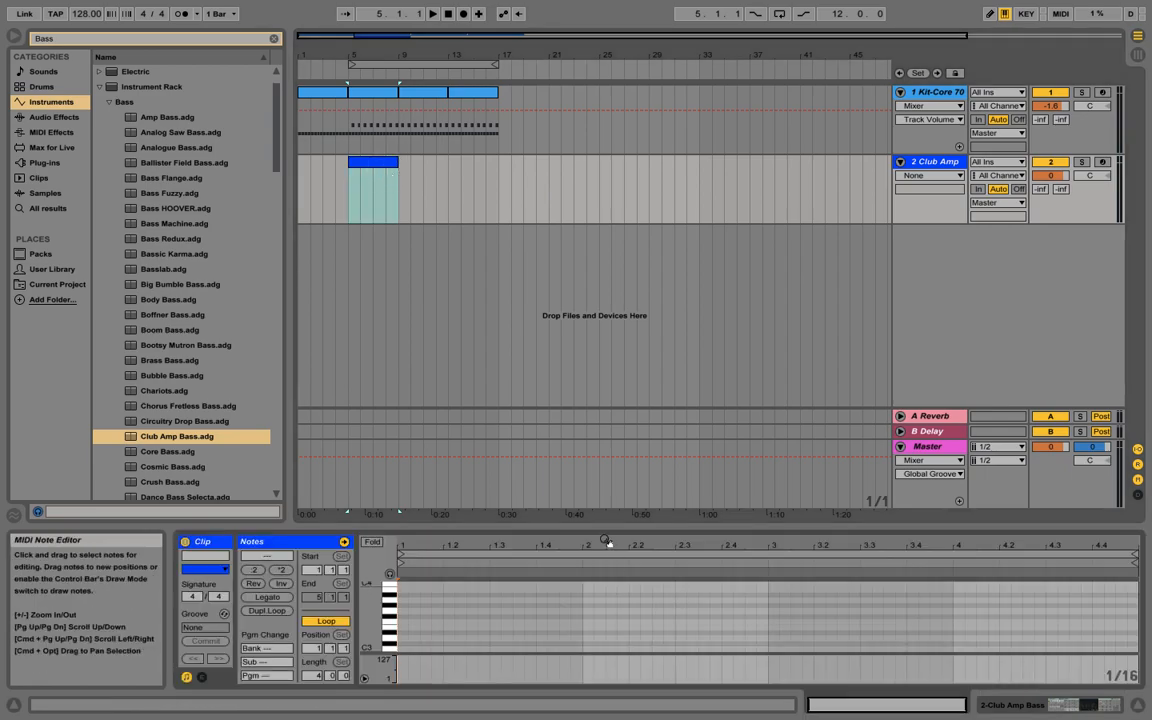
{"action": "left_click_drag", "start_coordinate": [607, 541], "coordinate": [545, 252]}
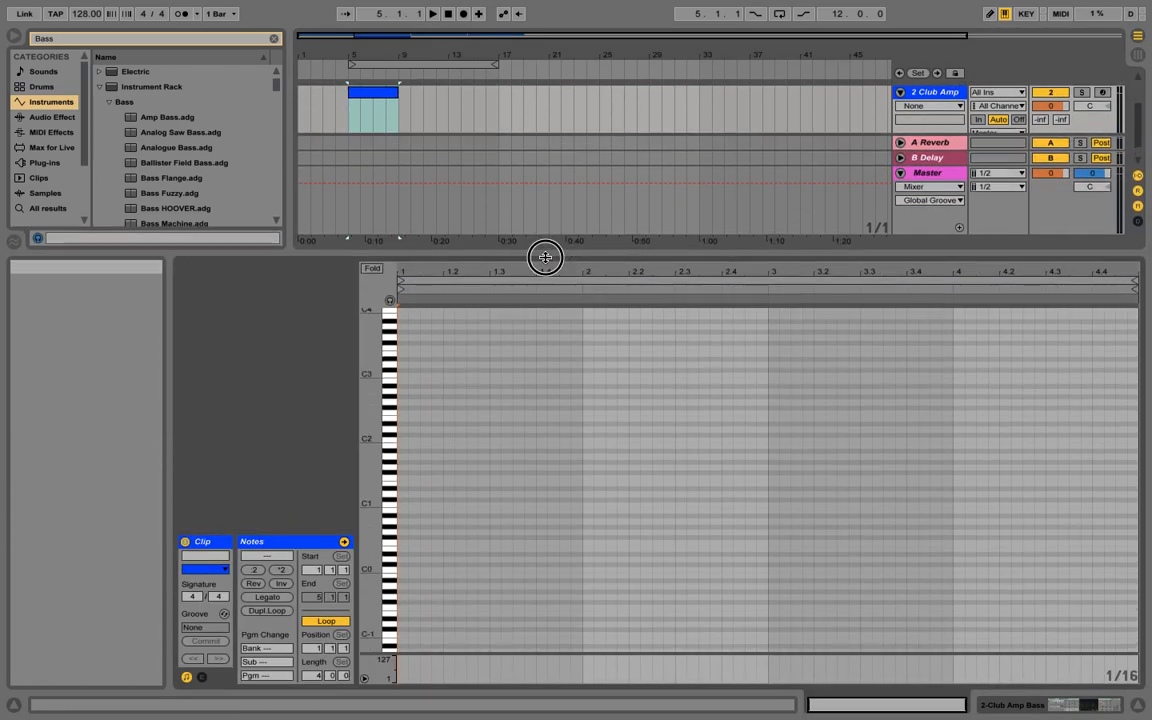
- Draw a C0 bass note from the clip's start to 2.3 and a D0 note from 2.3 to bar 3
{"action": "double_click", "coordinate": [404, 571]}
{"action": "left_click_drag", "start_coordinate": [407, 571], "coordinate": [764, 560]}
{"action": "left_click", "coordinate": [682, 563]}
{"action": "double_click", "coordinate": [682, 563]}
- Duplicate the D0 note as an E0 lasting all of bar 3, and duplicate that as an F0 filling bar 4
{"action": "key", "text": "super+d"}
{"action": "key", "text": "Up"}
{"action": "key", "text": "Up"}
{"action": "key", "text": "shift+Right"}
{"action": "key", "text": "shift+Right"}
{"action": "key", "text": "shift+Right"}
{"action": "key", "text": "shift+Right"}
{"action": "key", "text": "shift+Right"}
{"action": "key", "text": "shift+Right"}
{"action": "key", "text": "shift+Right"}
{"action": "key", "text": "shift+Right"}
{"action": "key", "text": "super+d"}
{"action": "key", "text": "Up"}
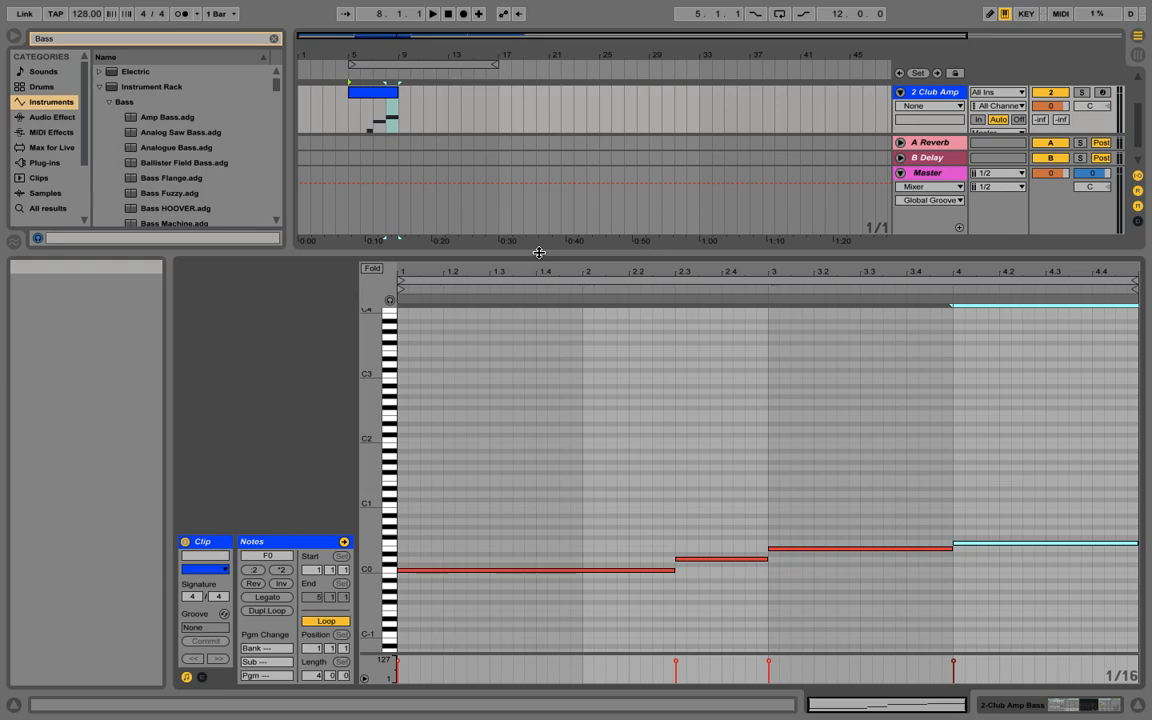
- Mute the Club Amp Bass track and play the drums alone from bar 5
{"action": "left_click_drag", "start_coordinate": [538, 252], "coordinate": [643, 609]}
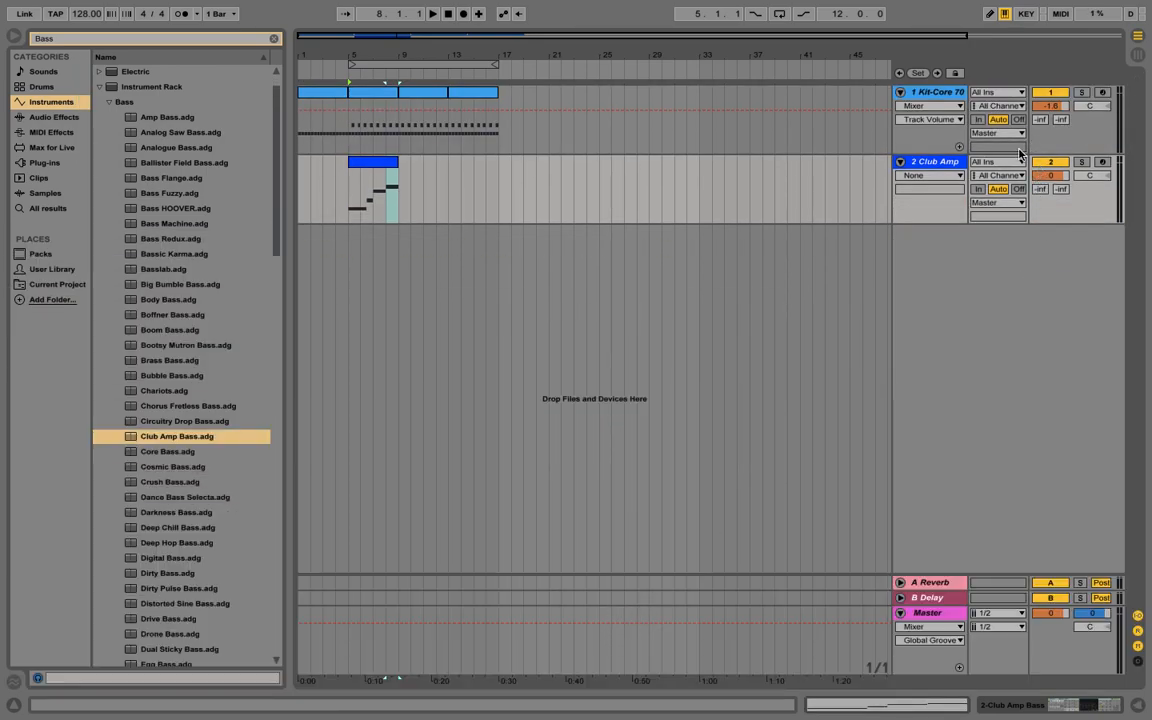
{"action": "left_click_drag", "start_coordinate": [350, 107], "coordinate": [402, 112]}
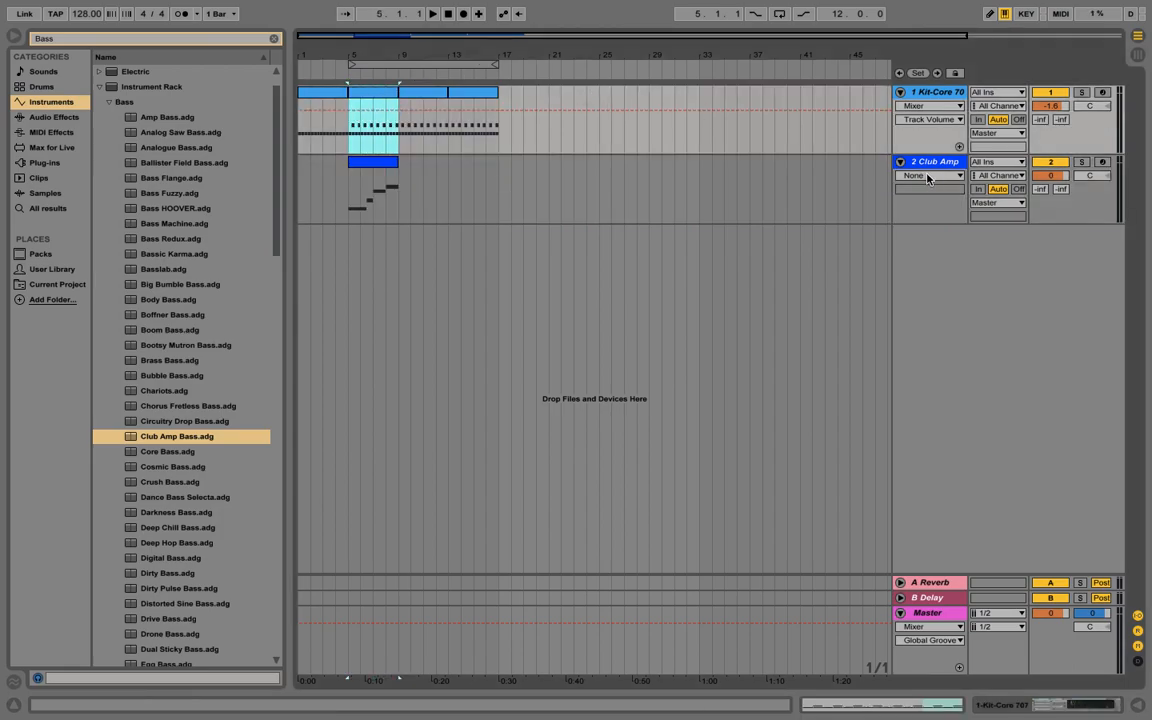
{"action": "key", "text": "b"}
{"action": "left_click", "coordinate": [1066, 162]}
{"action": "key", "text": "space"}
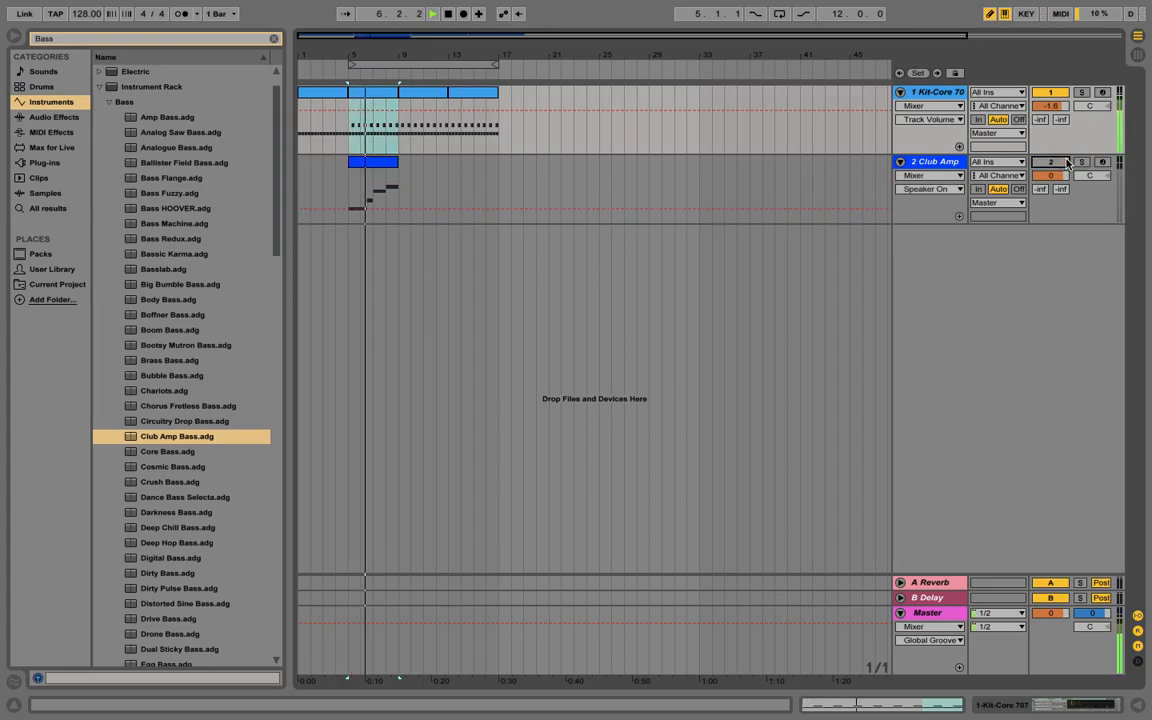
- Set the Kit-Core 707 track volume to -0.4 dB and the Club Amp Bass track volume to -2.4 dB
{"action": "left_click_drag", "start_coordinate": [1050, 105], "coordinate": [1050, 99]}
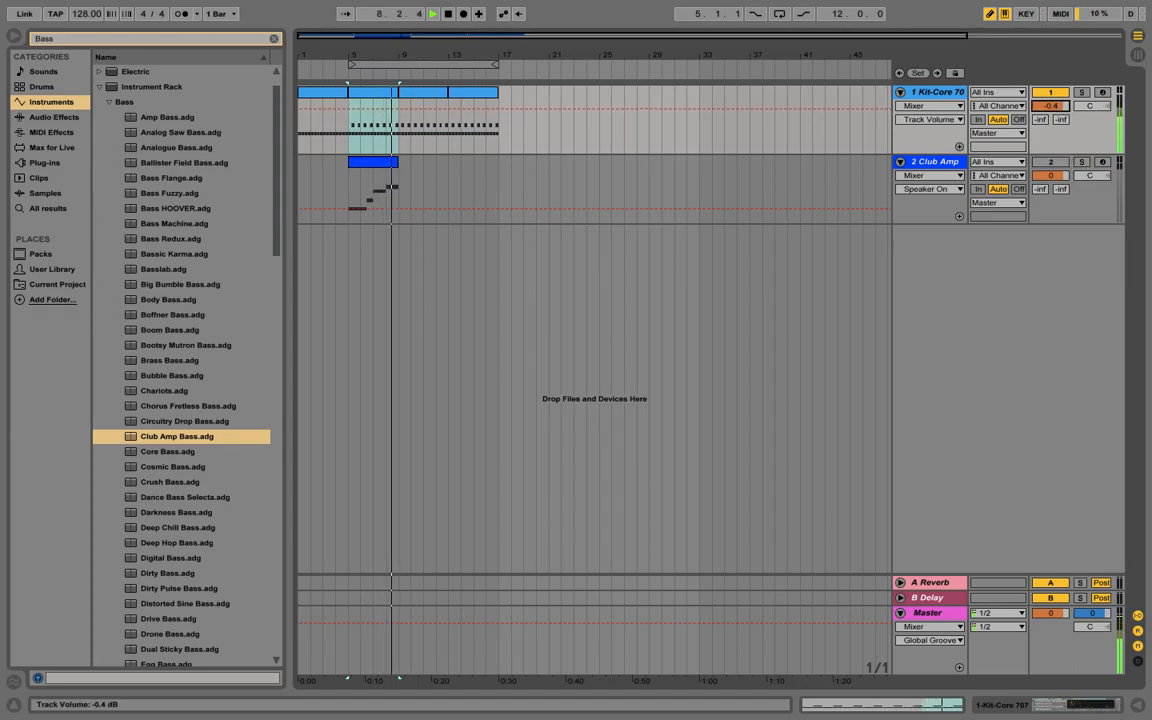
{"action": "left_click_drag", "start_coordinate": [1050, 175], "coordinate": [1050, 181]}
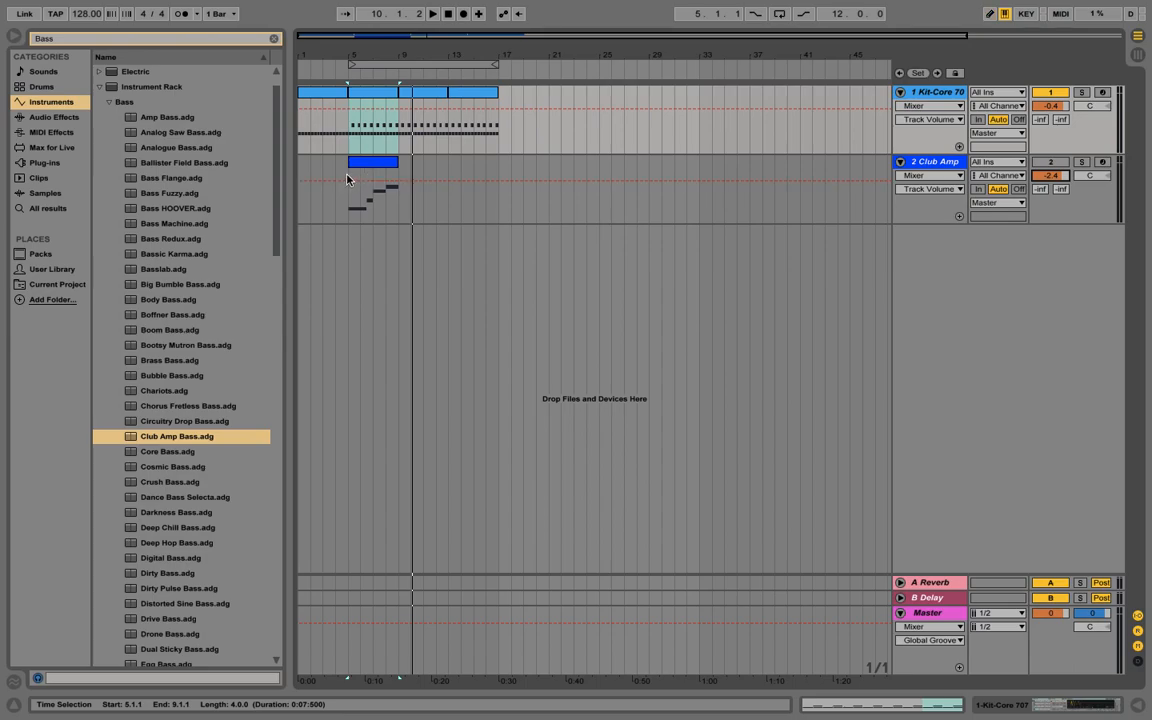
- Play the arrangement from bar 5 and unmute the Club Amp Bass track to hear it with the drums
{"action": "left_click", "coordinate": [347, 180]}
{"action": "key", "text": "space"}
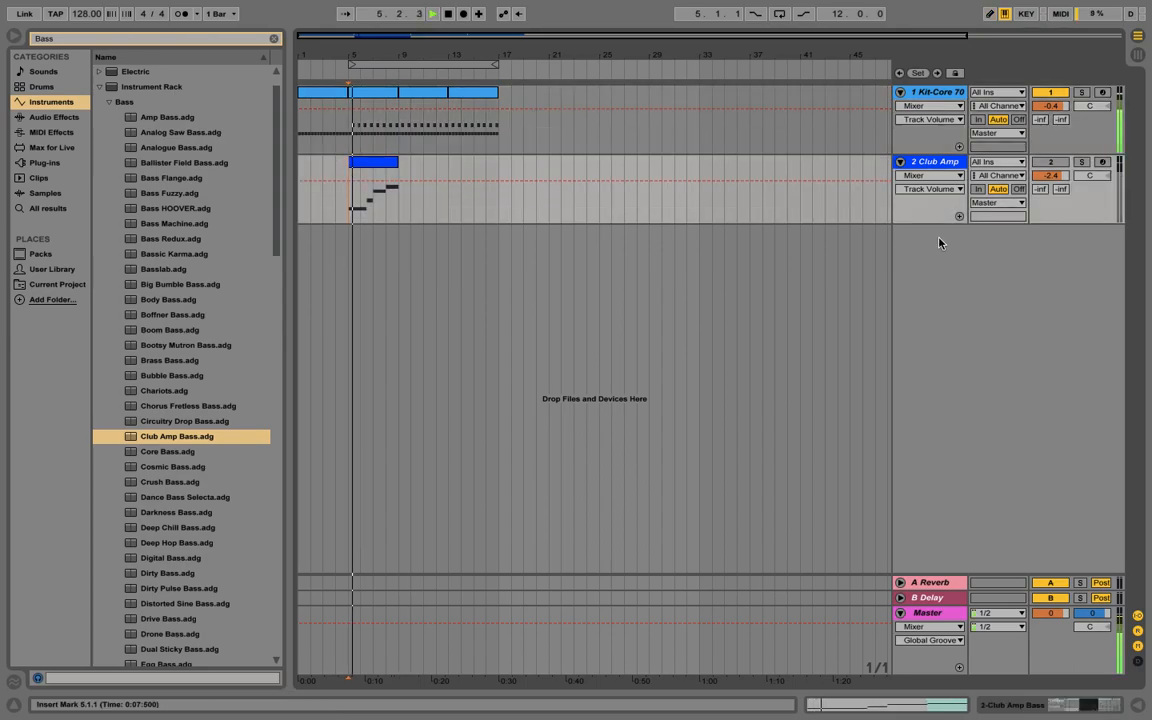
{"action": "left_click", "coordinate": [1050, 162]}
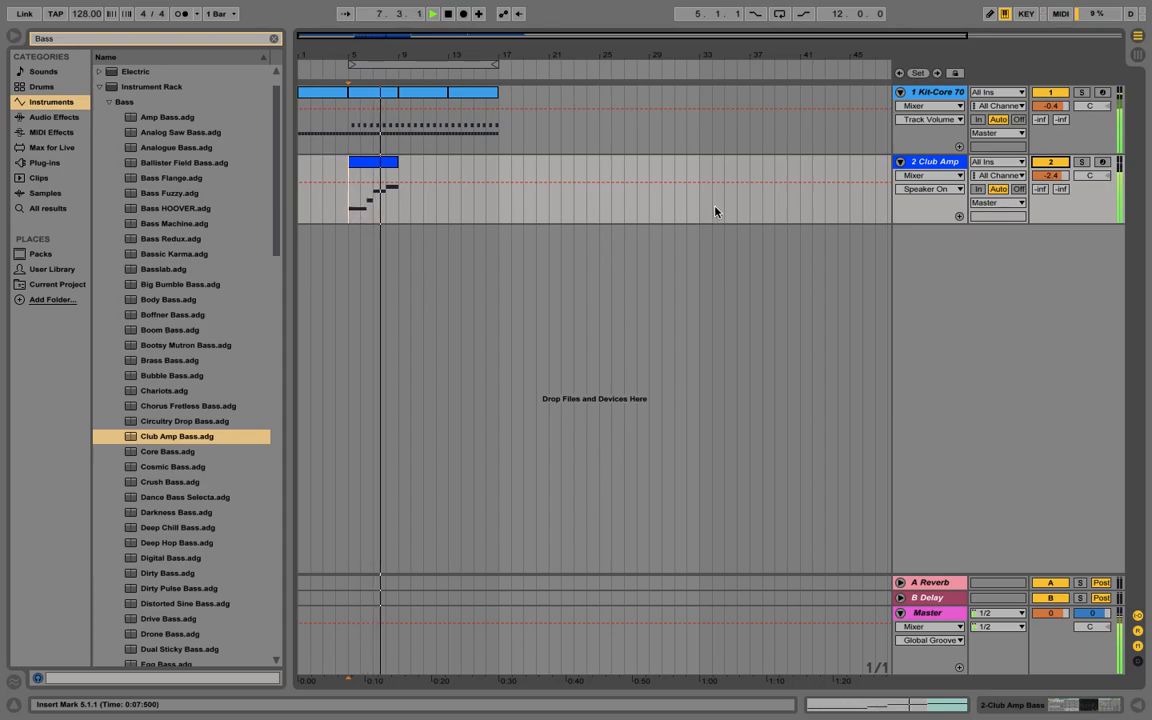
- Stop playback, open the bass clip's notes, and show the devices of the Club Amp Bass track
{"action": "key", "text": "space"}
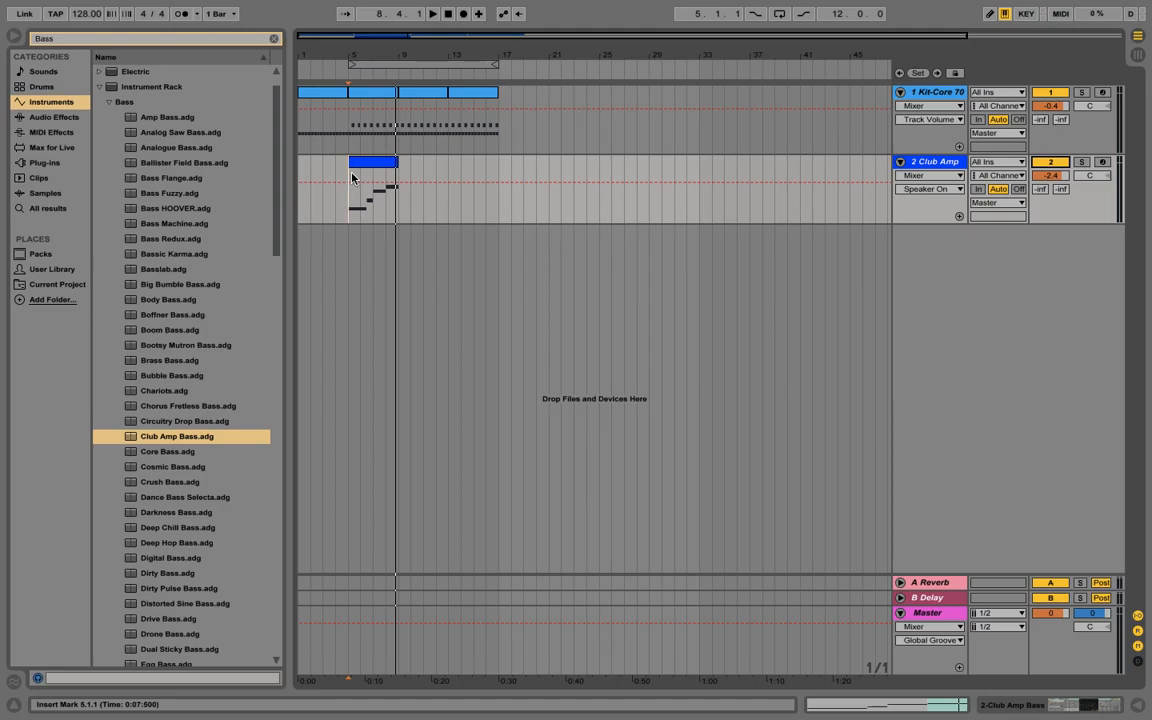
{"action": "double_click", "coordinate": [373, 180]}
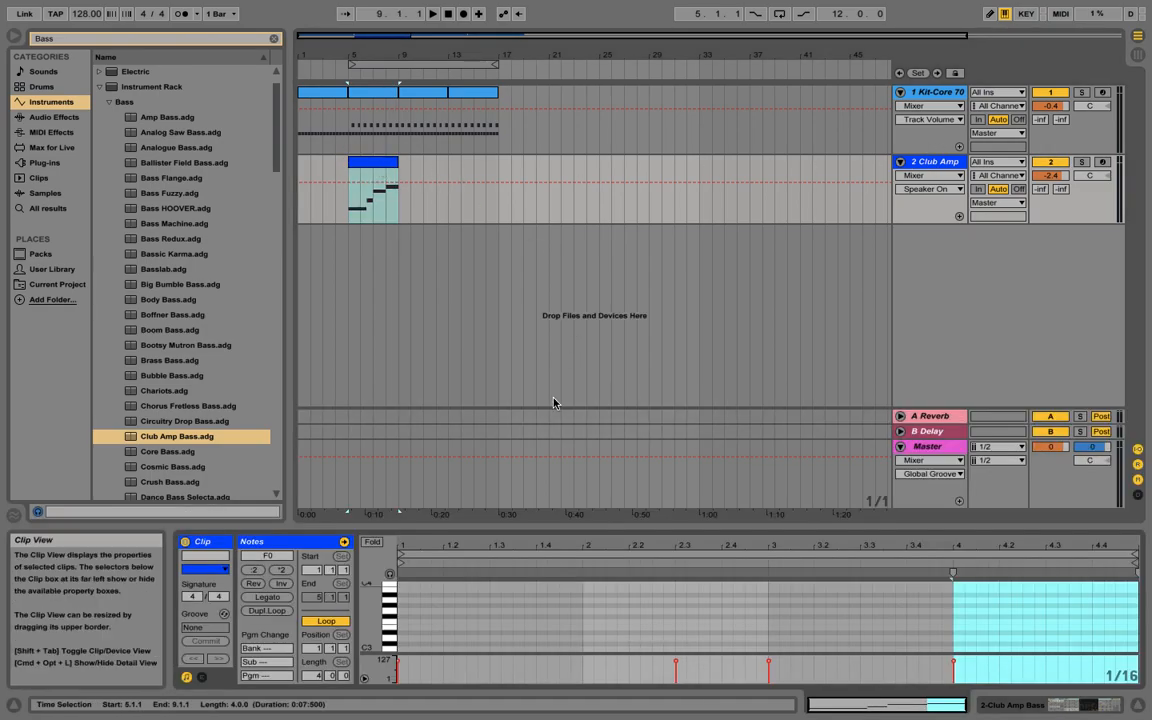
{"action": "left_click", "coordinate": [940, 163]}
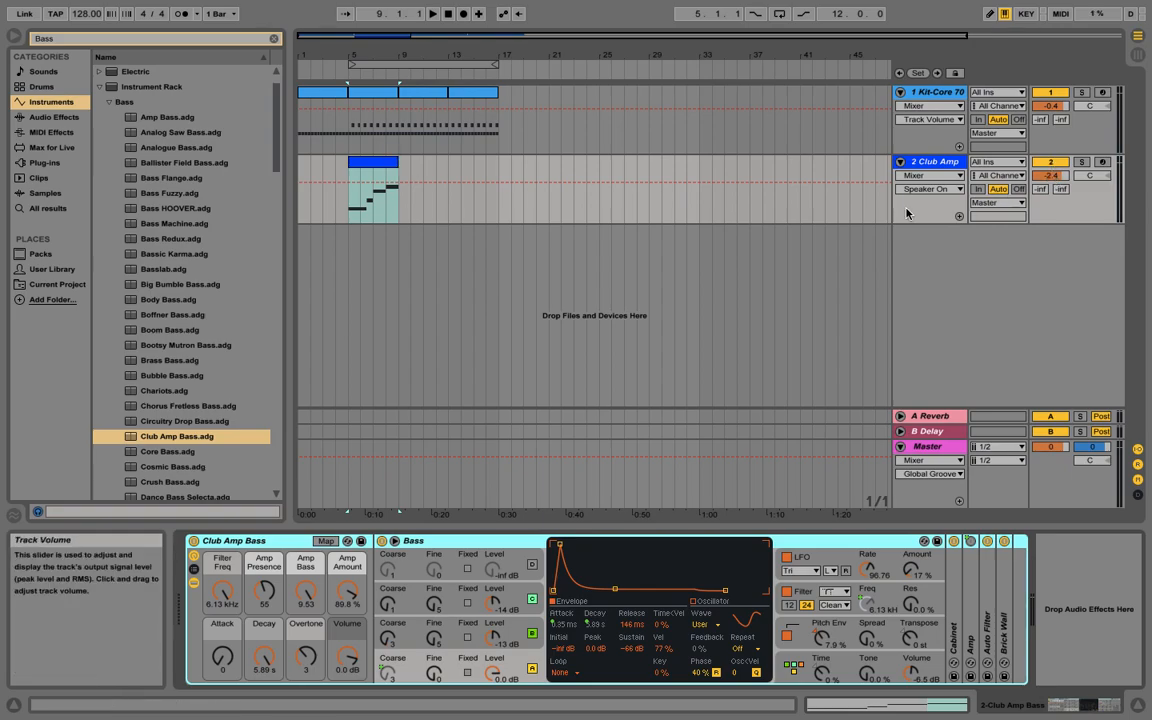
- Play the arrangement from bar 5 and set the Club Amp Bass track volume to -11.4 dB
{"action": "left_click", "coordinate": [351, 164]}
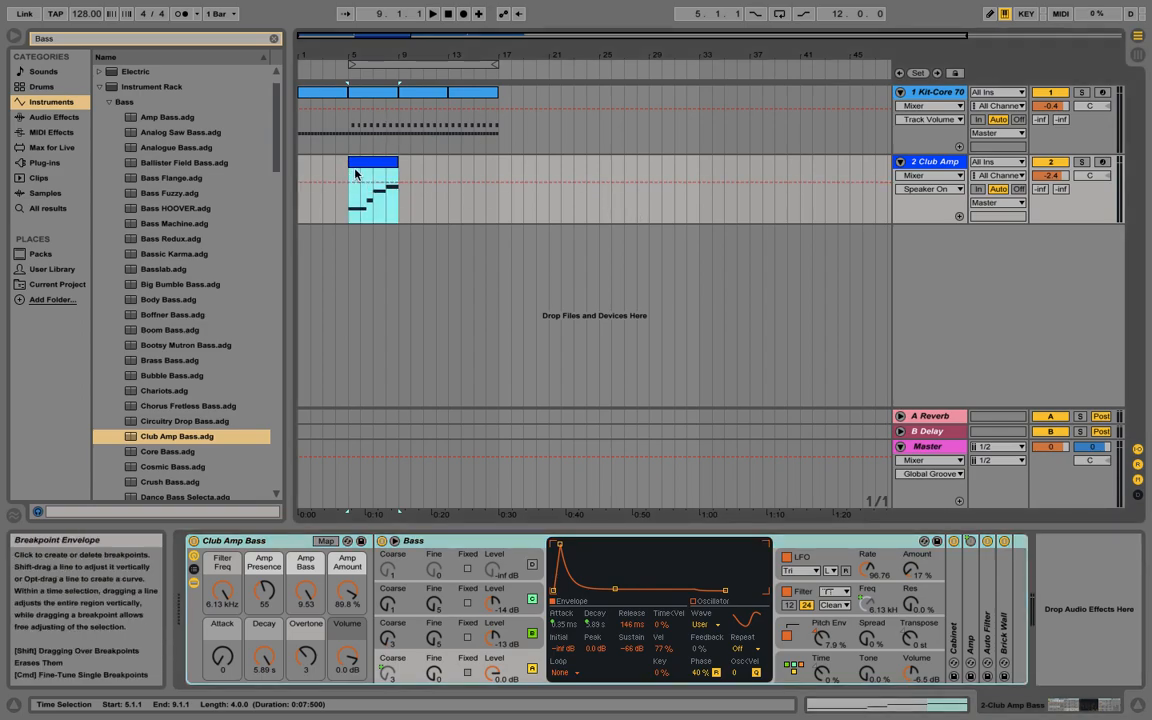
{"action": "left_click", "coordinate": [351, 179]}
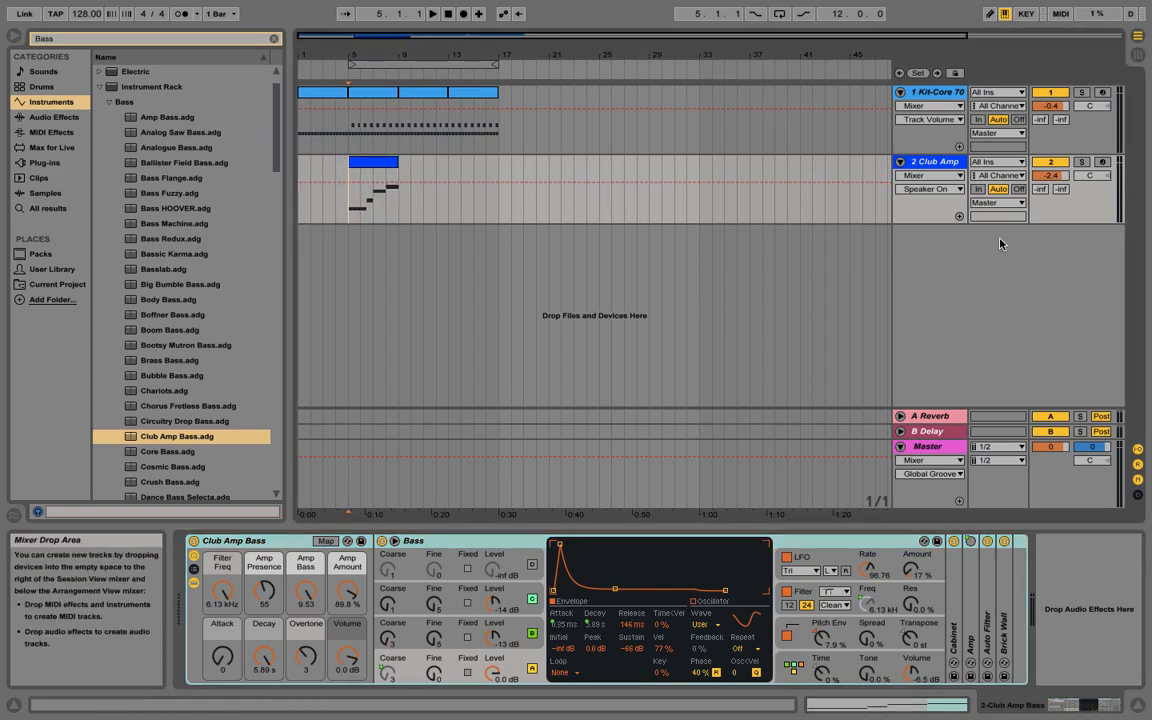
{"action": "key", "text": "space"}
{"action": "left_click_drag", "start_coordinate": [1051, 176], "coordinate": [1051, 228]}
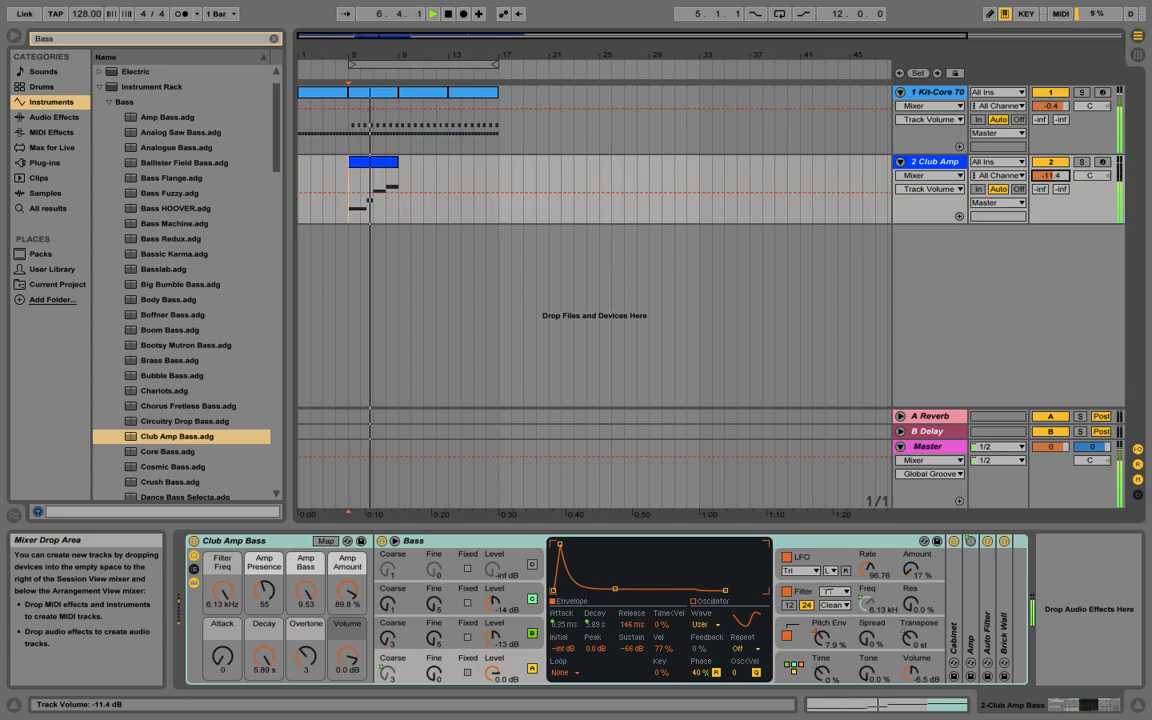
{"action": "key", "text": "space"}
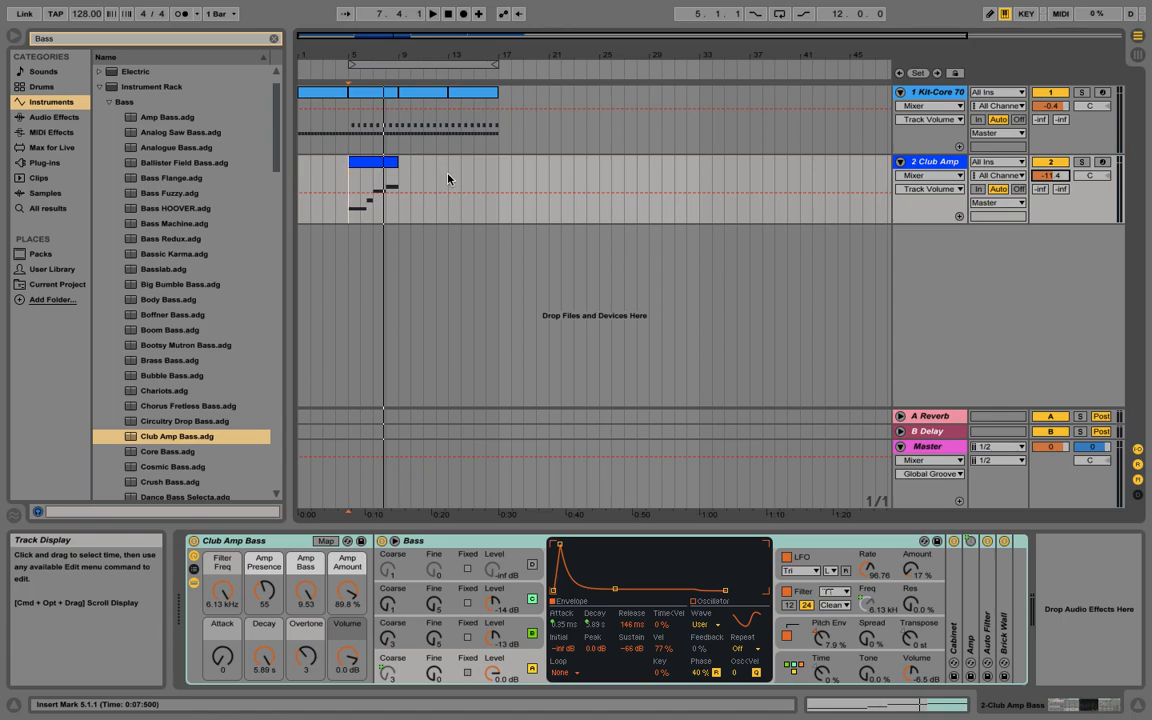
- Duplicate the Club Amp Bass clip twice so the bass line fills bars 5 to 16
{"action": "left_click", "coordinate": [348, 176]}
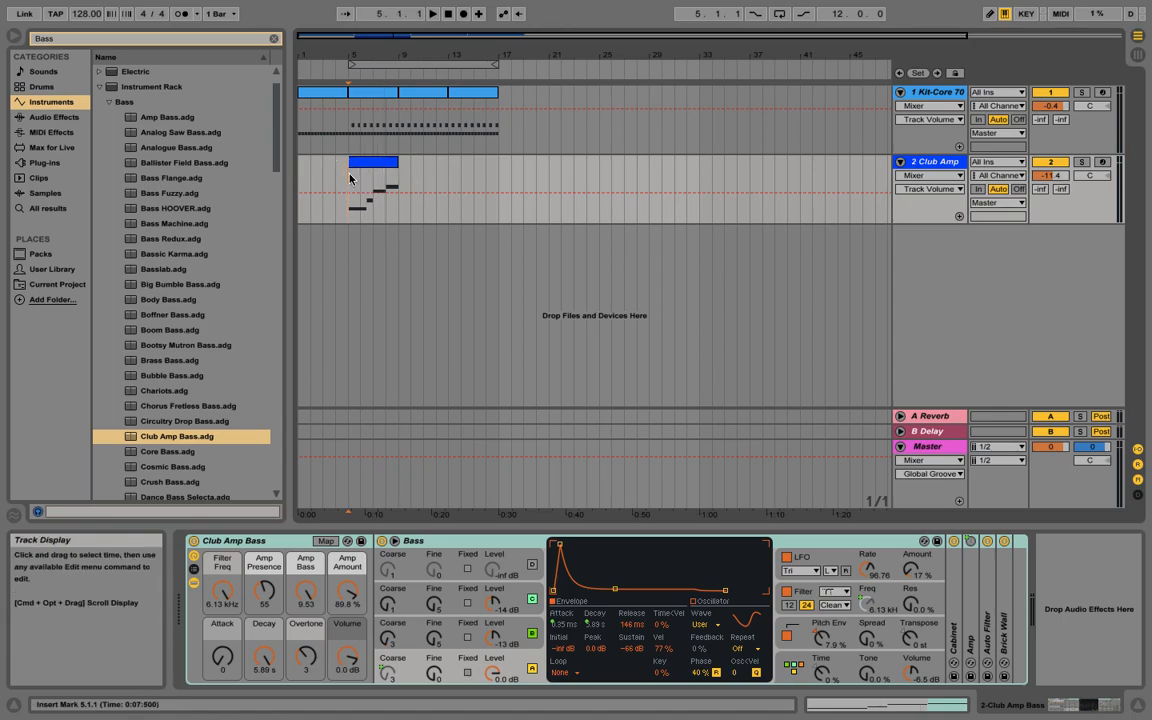
{"action": "left_click", "coordinate": [377, 170]}
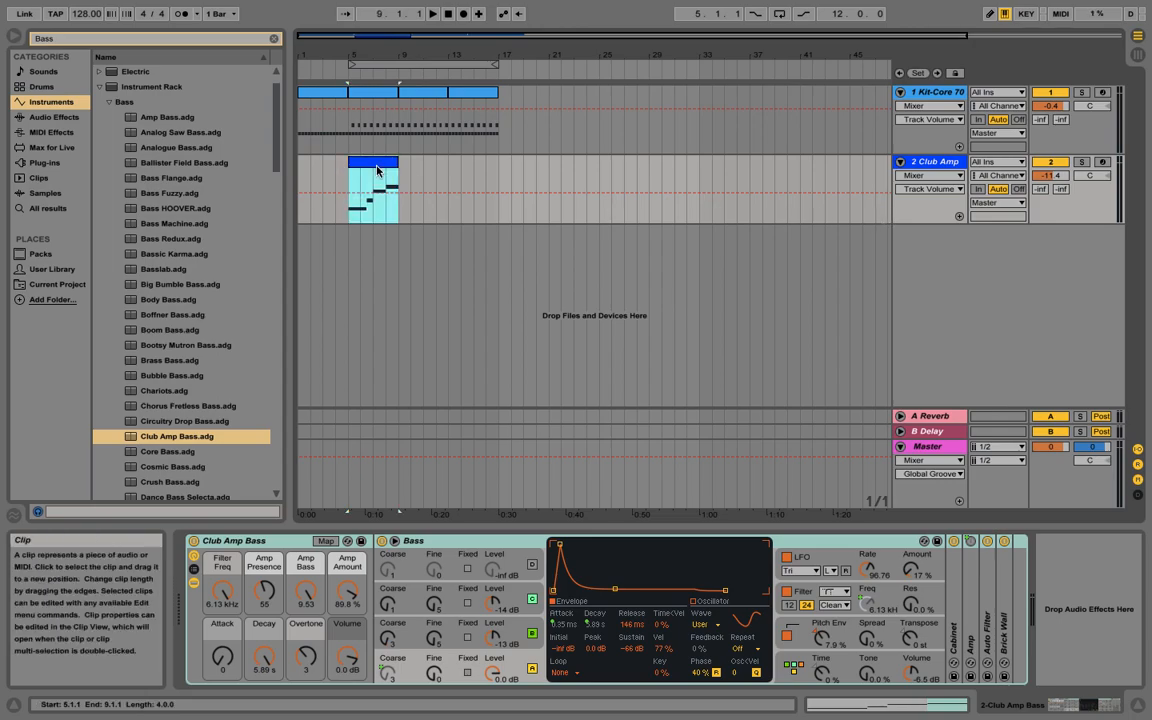
{"action": "key", "text": "super+d"}
{"action": "key", "text": "super+d"}
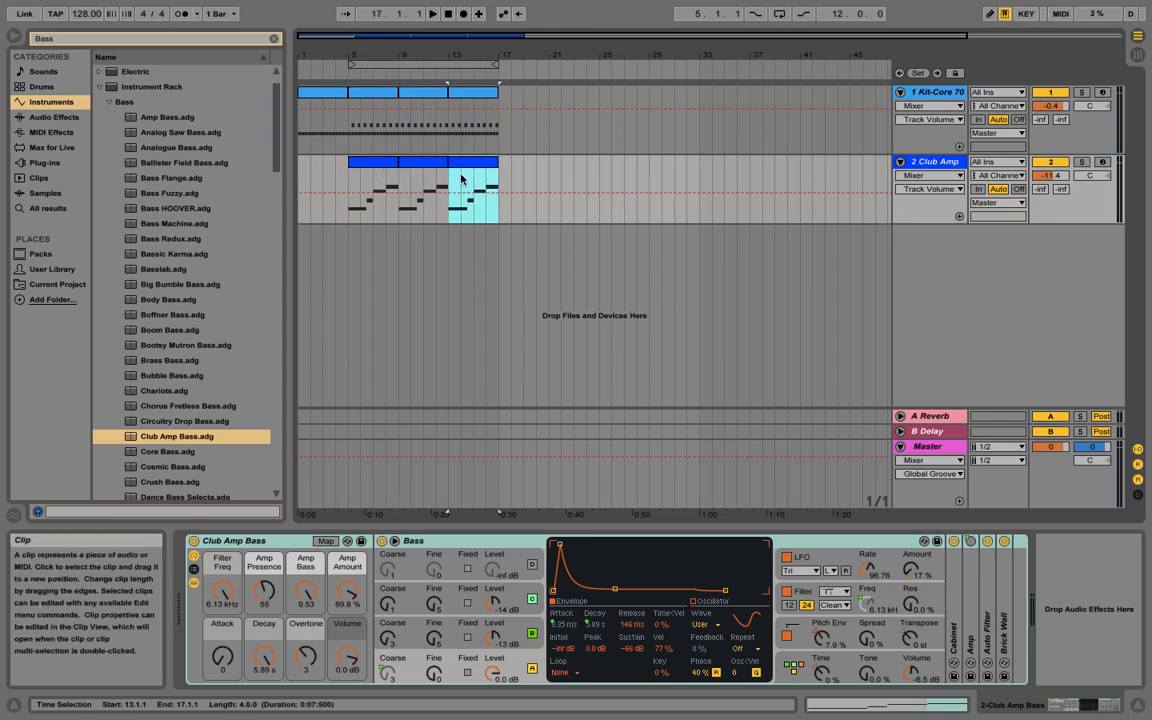
- Clear the Bass search and browse the full list of audio effects
{"action": "left_click", "coordinate": [949, 161]}
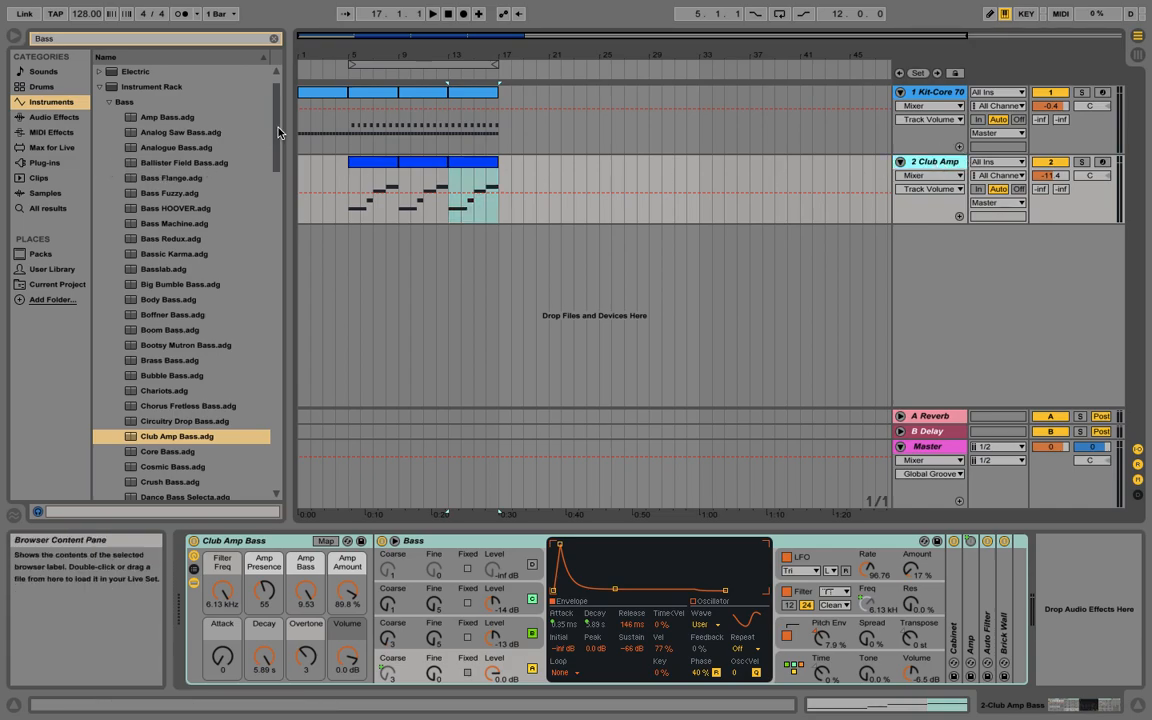
{"action": "scroll", "coordinate": [275, 115], "scroll_direction": "up", "scroll_amount": 2}
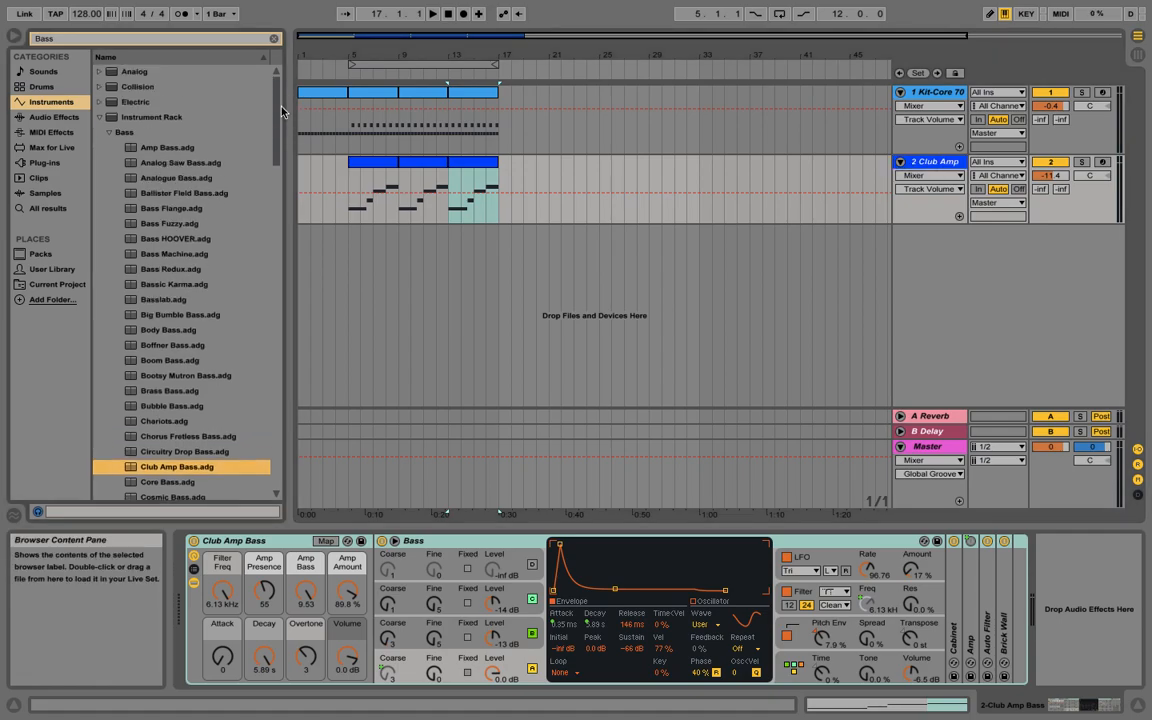
{"action": "left_click", "coordinate": [57, 119]}
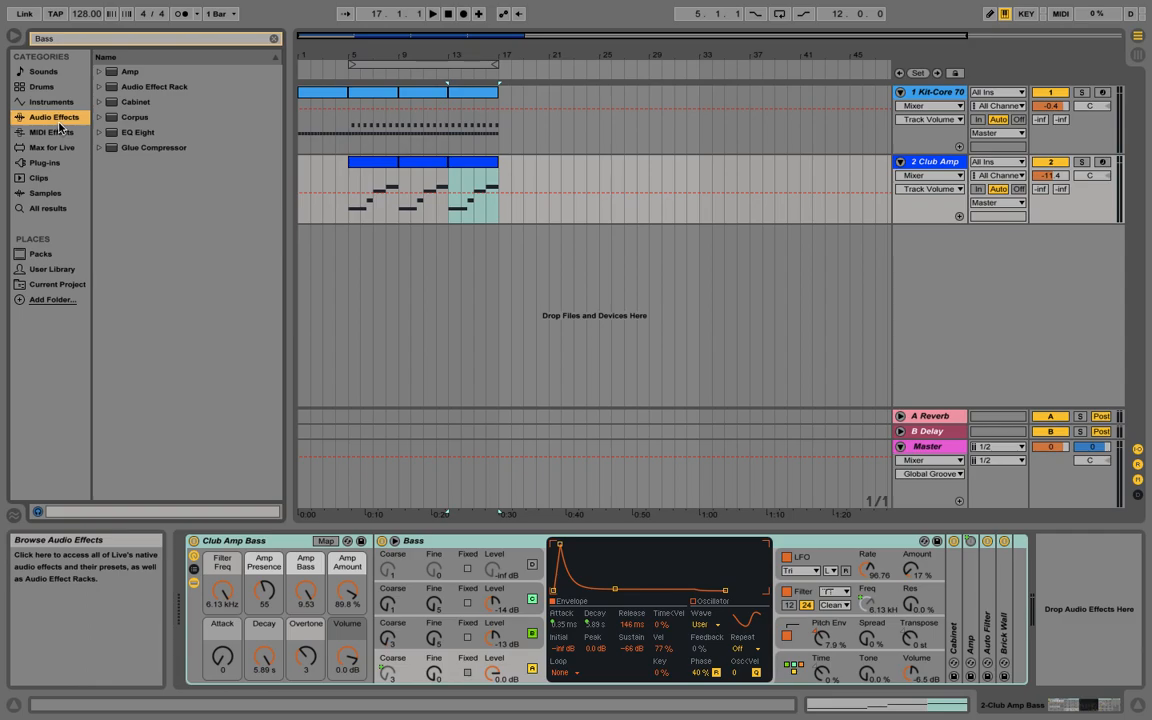
{"action": "left_click", "coordinate": [273, 39]}
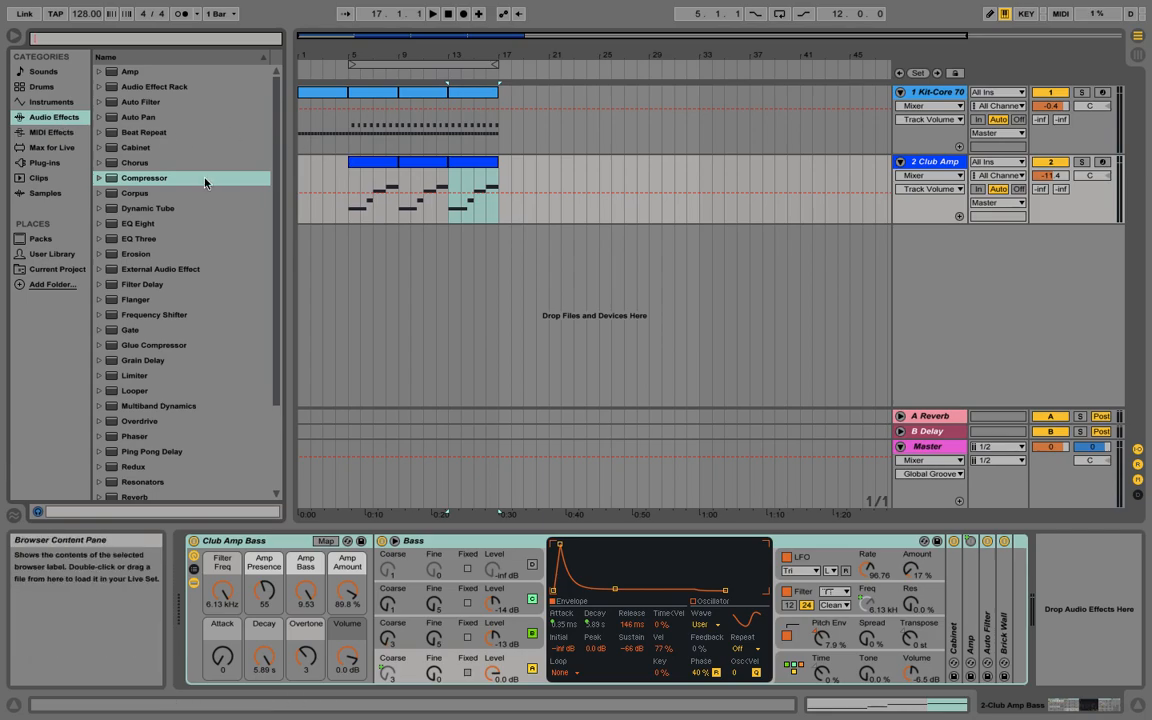
{"action": "key", "text": "Escape"}
{"action": "scroll", "coordinate": [212, 311], "scroll_direction": "down", "scroll_amount": 3}
{"action": "scroll", "coordinate": [212, 311], "scroll_direction": "up", "scroll_amount": 3}
- Add a Compressor to the end of the Club Amp Bass track's device chain
{"action": "left_click", "coordinate": [929, 163]}
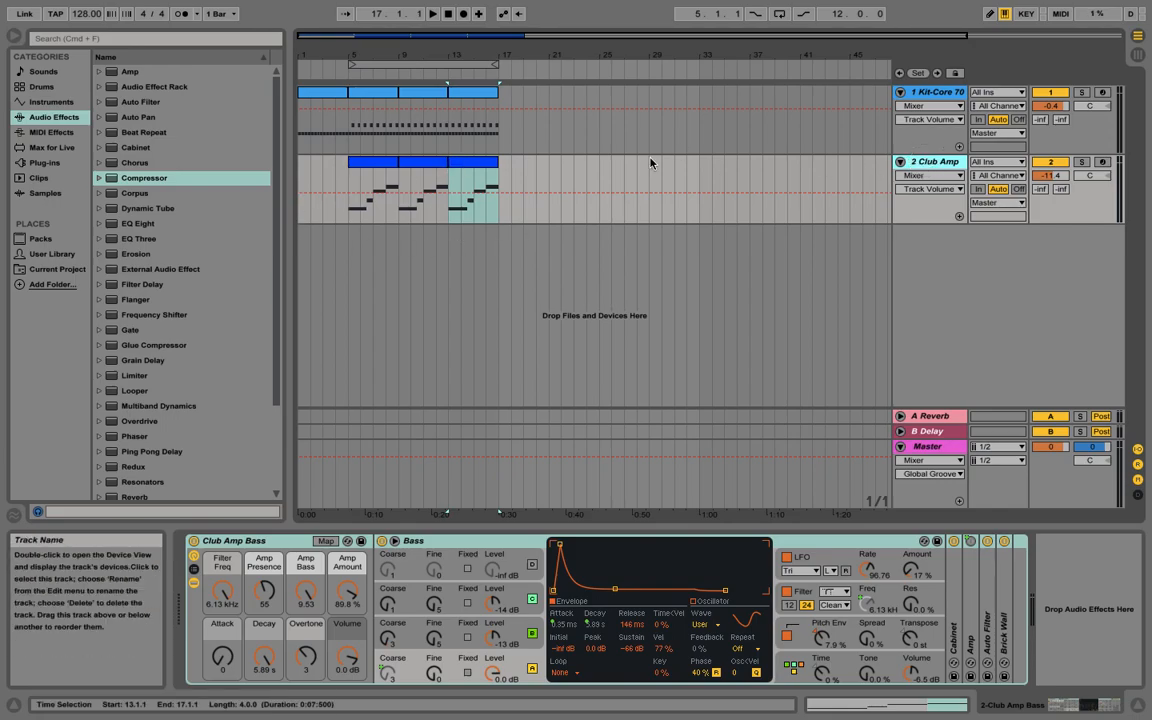
{"action": "left_click_drag", "start_coordinate": [348, 195], "coordinate": [502, 188]}
{"action": "left_click", "coordinate": [521, 182]}
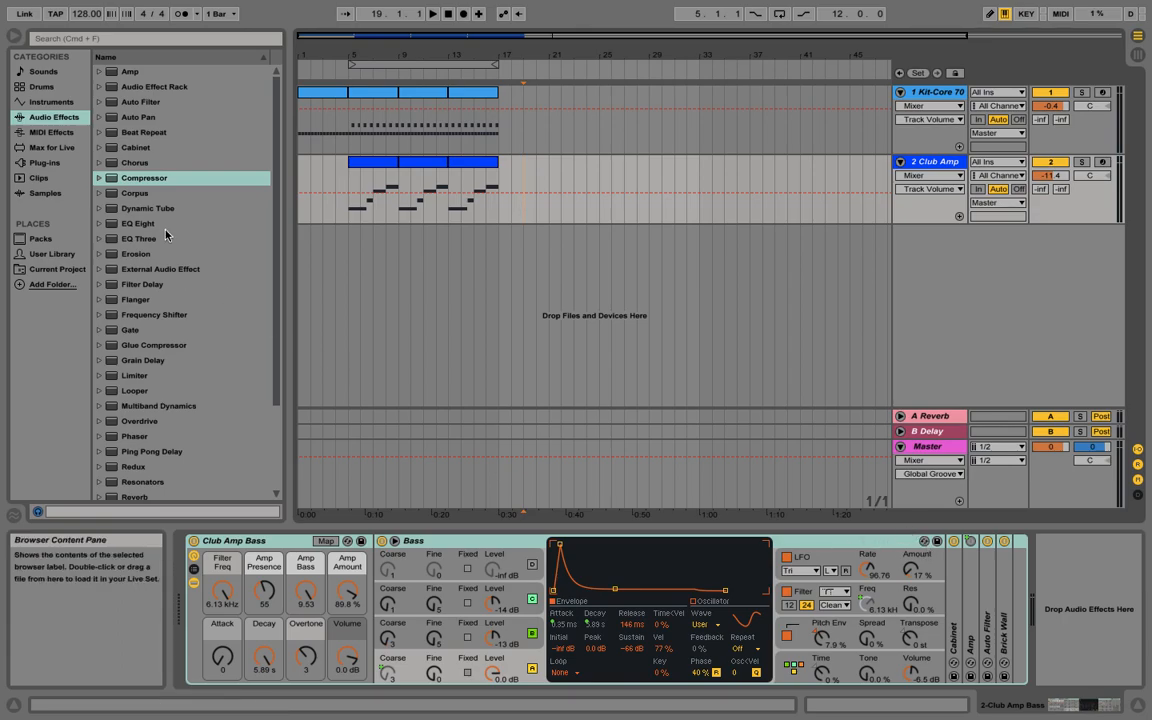
{"action": "left_click_drag", "start_coordinate": [107, 180], "coordinate": [386, 187]}
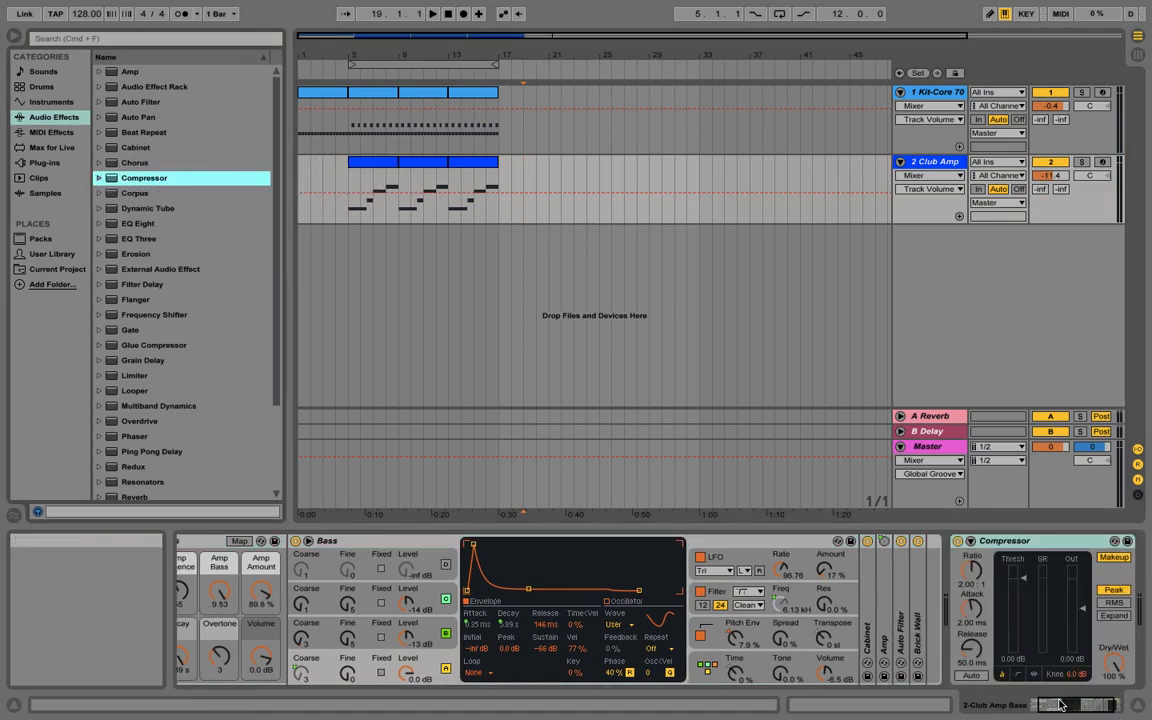
- Reveal the Compressor's sidechain controls and enable Sidechain
{"action": "left_click", "coordinate": [1113, 706]}
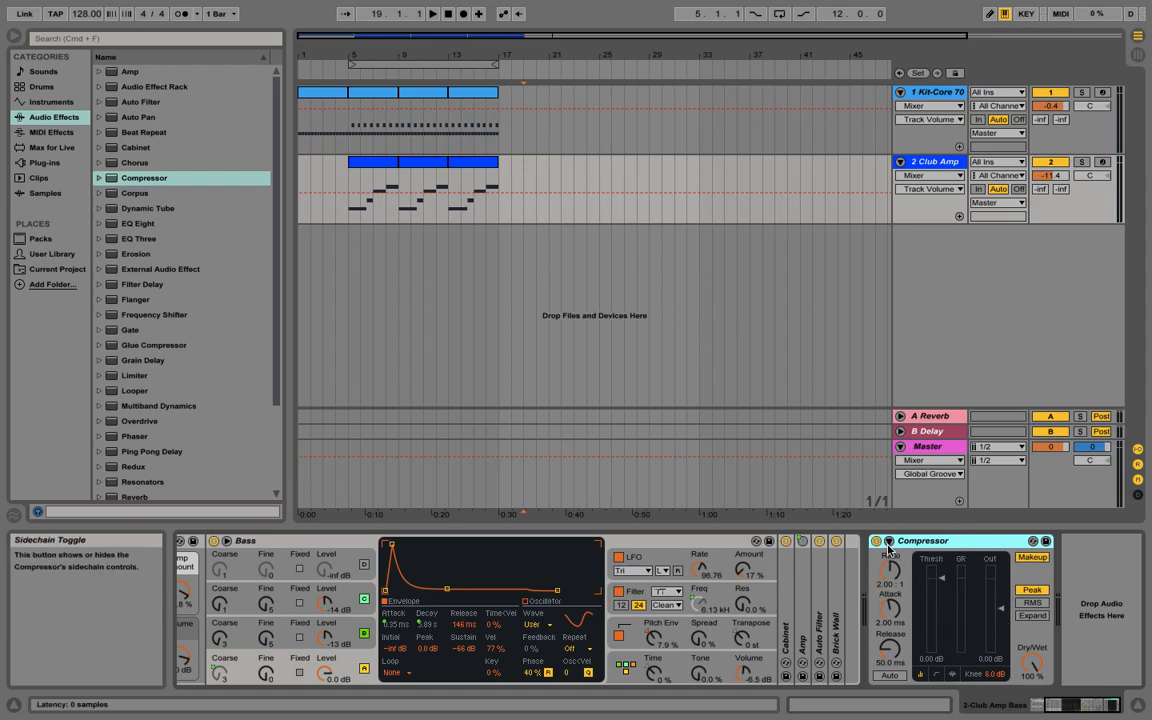
{"action": "left_click", "coordinate": [890, 549]}
{"action": "left_click", "coordinate": [1090, 708]}
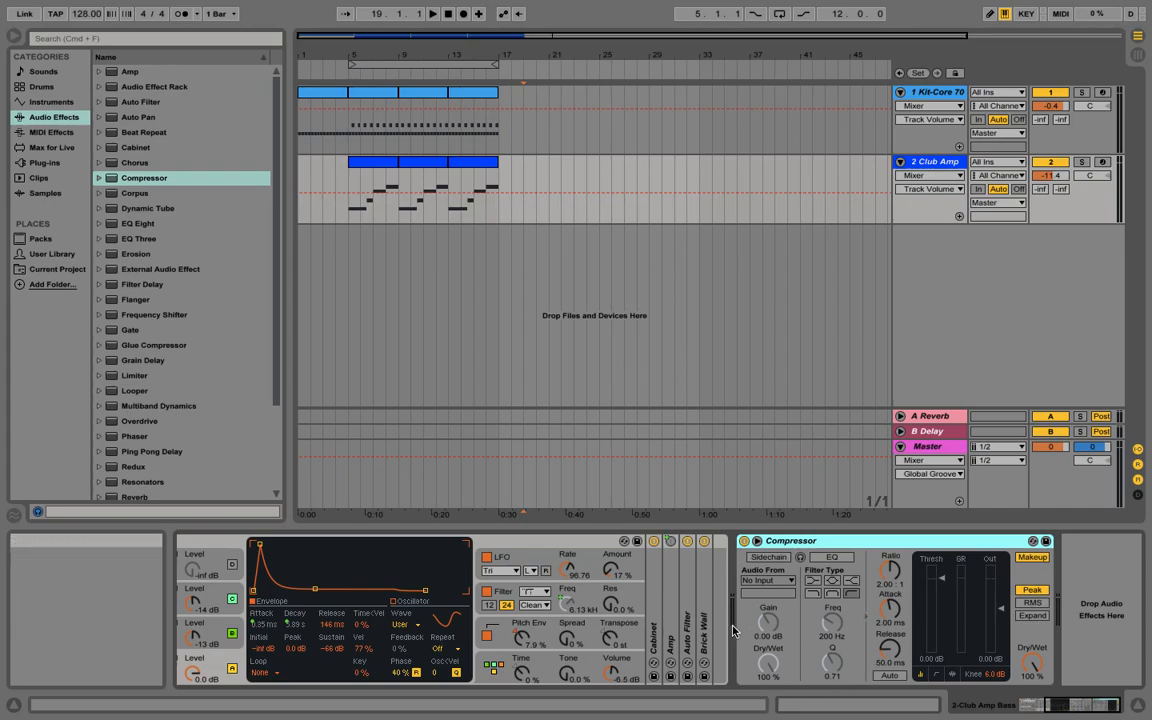
{"action": "left_click", "coordinate": [776, 559]}
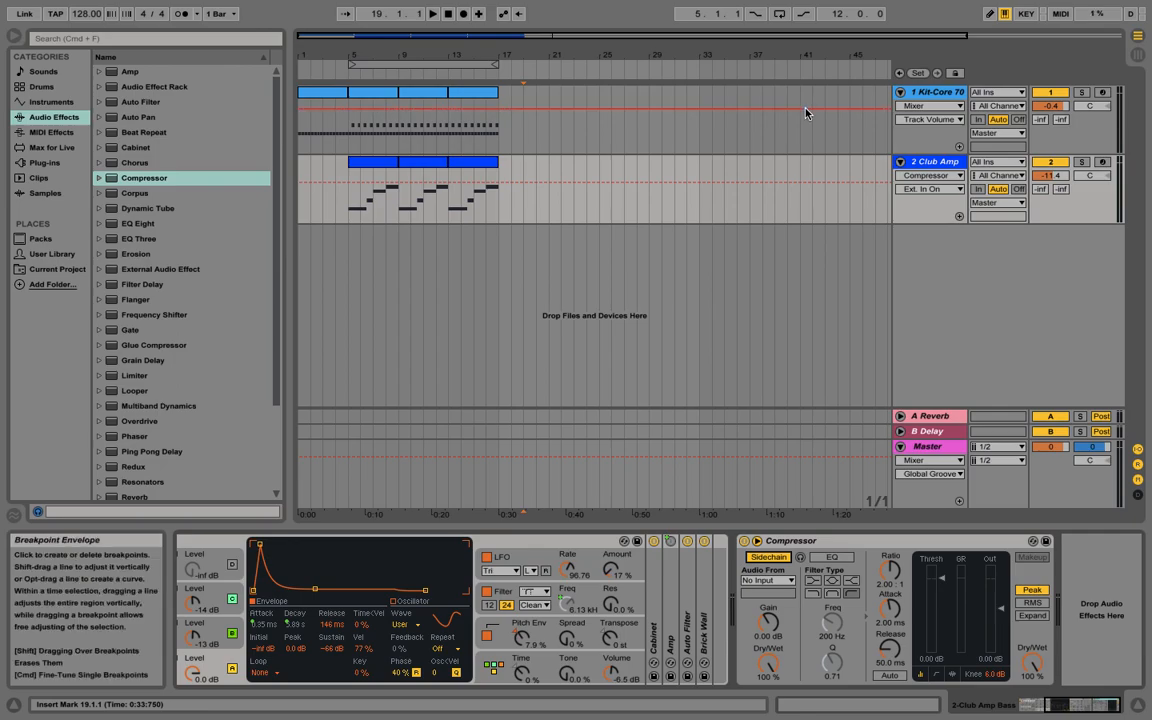
- Check the devices on the drum and Master tracks, then duplicate the Kit-Core 707 track
{"action": "left_click", "coordinate": [775, 120]}
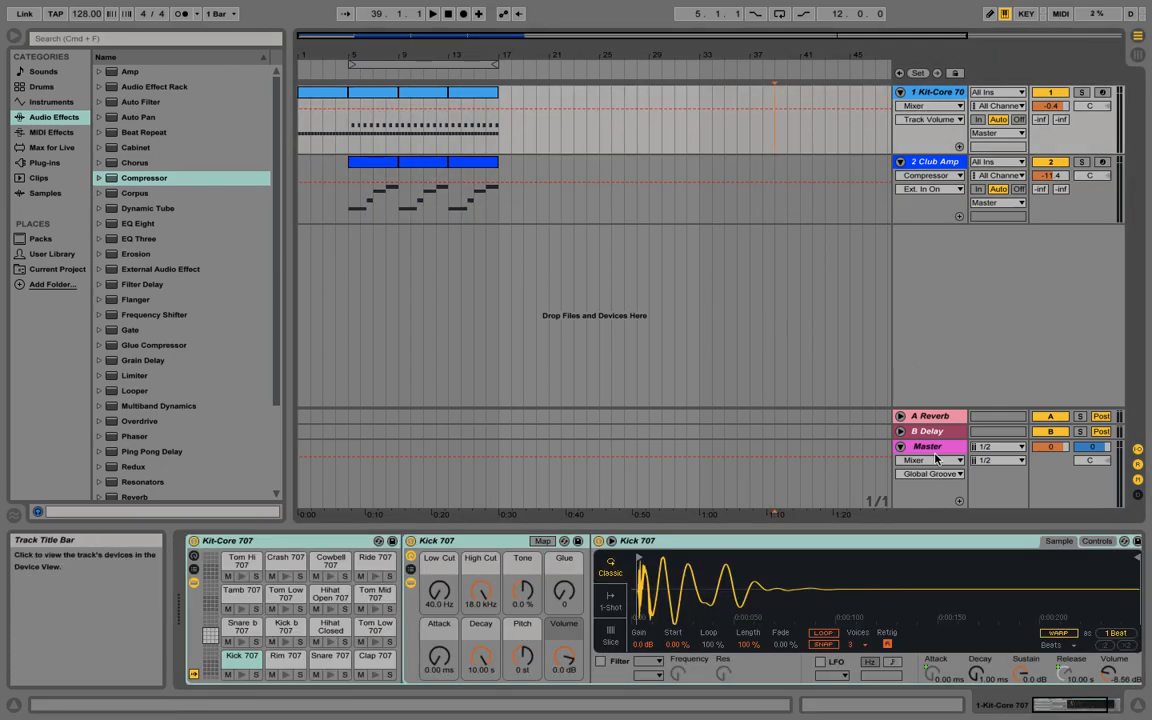
{"action": "left_click", "coordinate": [790, 446]}
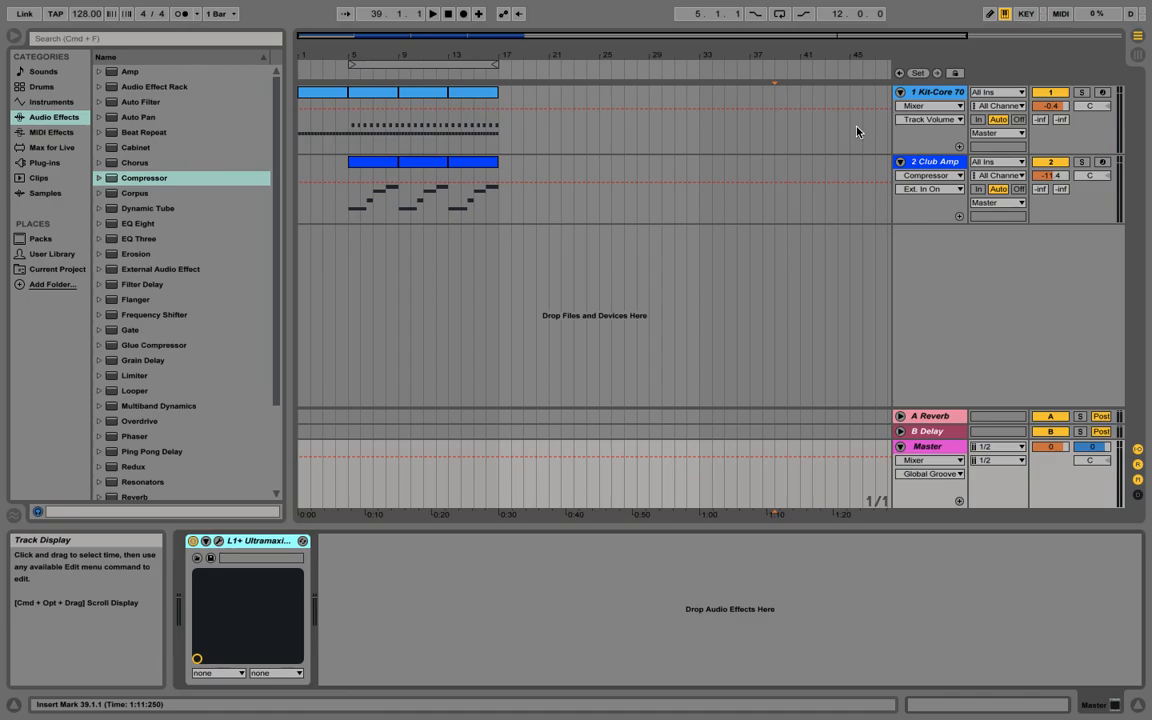
{"action": "right_click", "coordinate": [950, 97]}
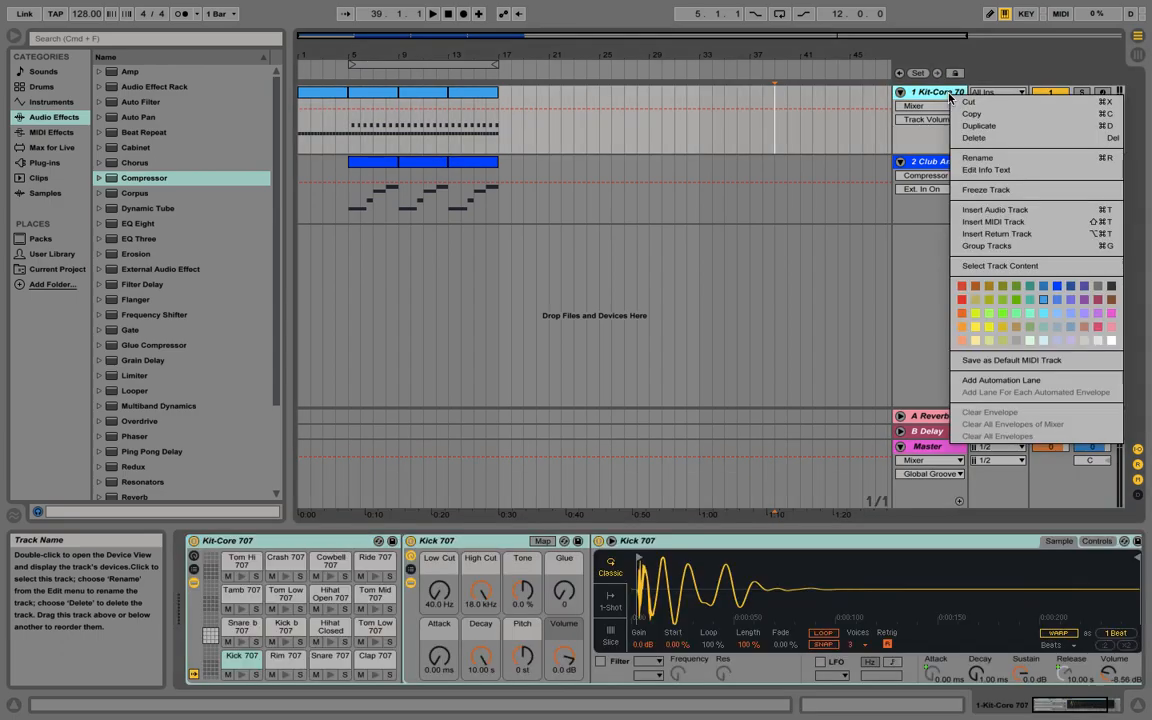
{"action": "left_click", "coordinate": [986, 127]}
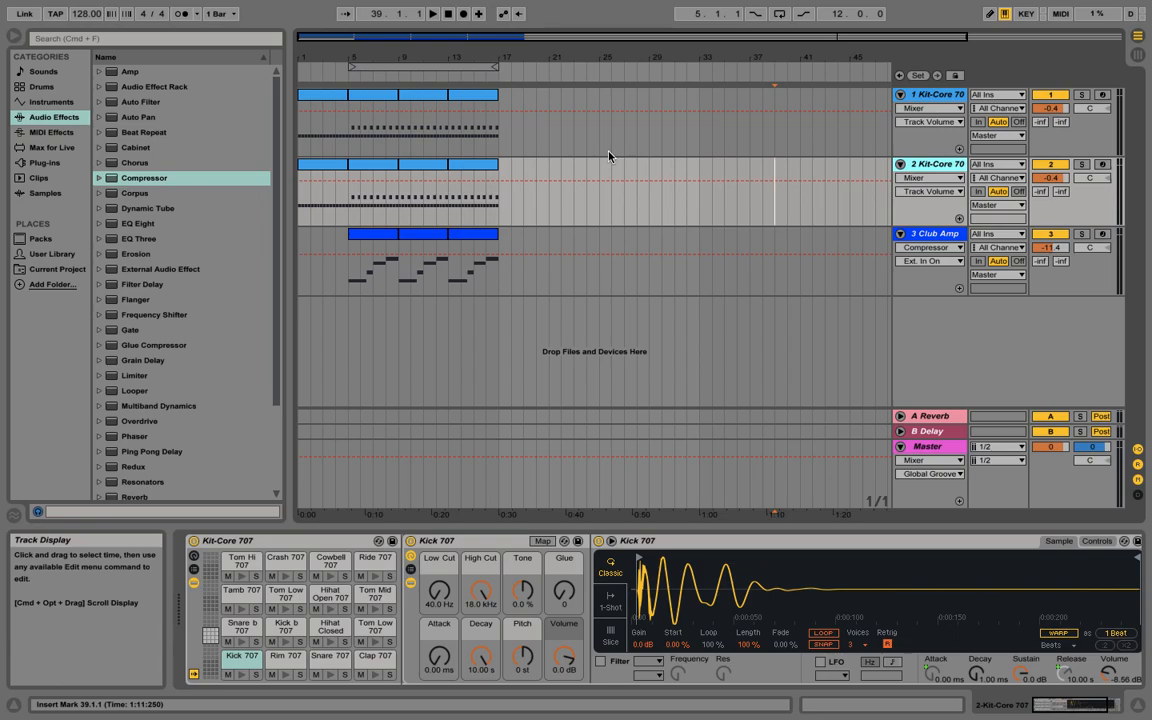
- Rename the original Kit-Core 707 track as Kick and its duplicate as Snare
{"action": "right_click", "coordinate": [946, 96]}
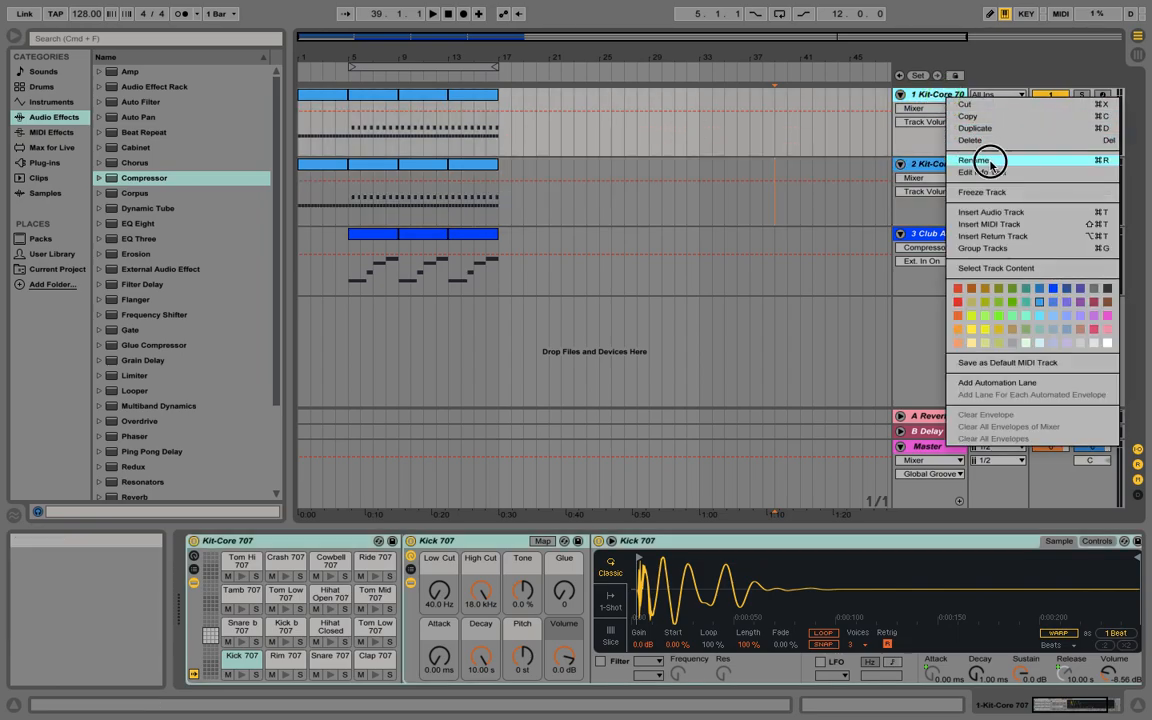
{"action": "left_click", "coordinate": [973, 160]}
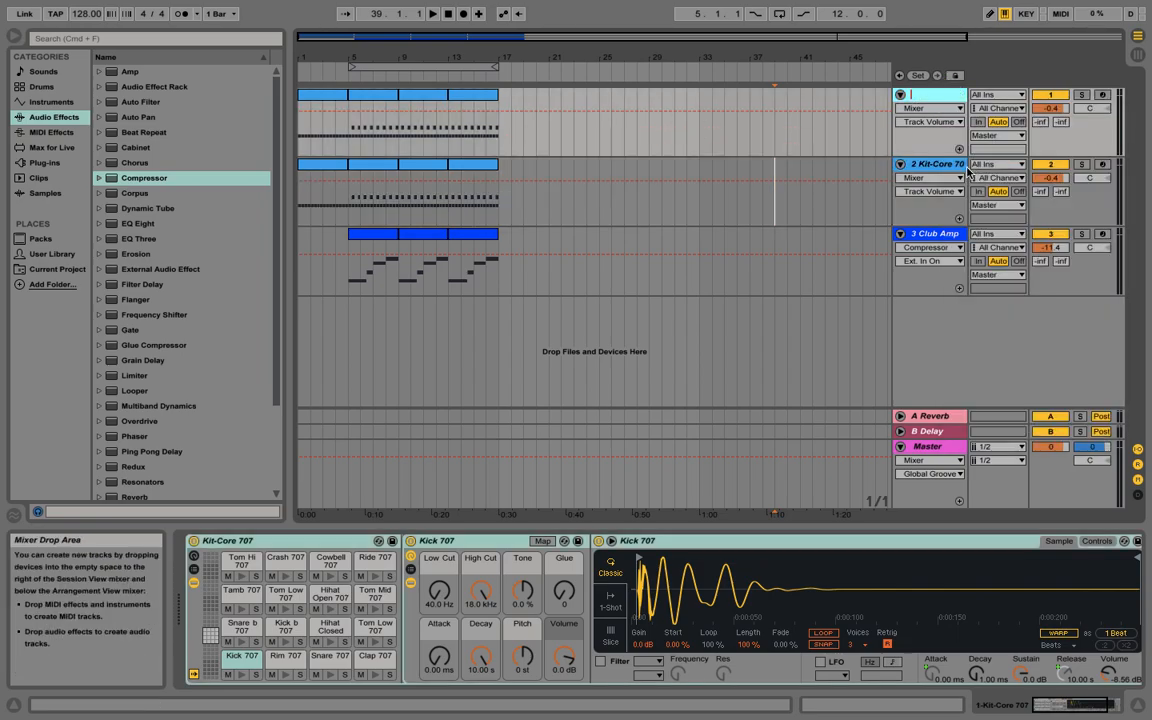
{"action": "type", "text": "Kick"}
{"action": "key", "text": "Return"}
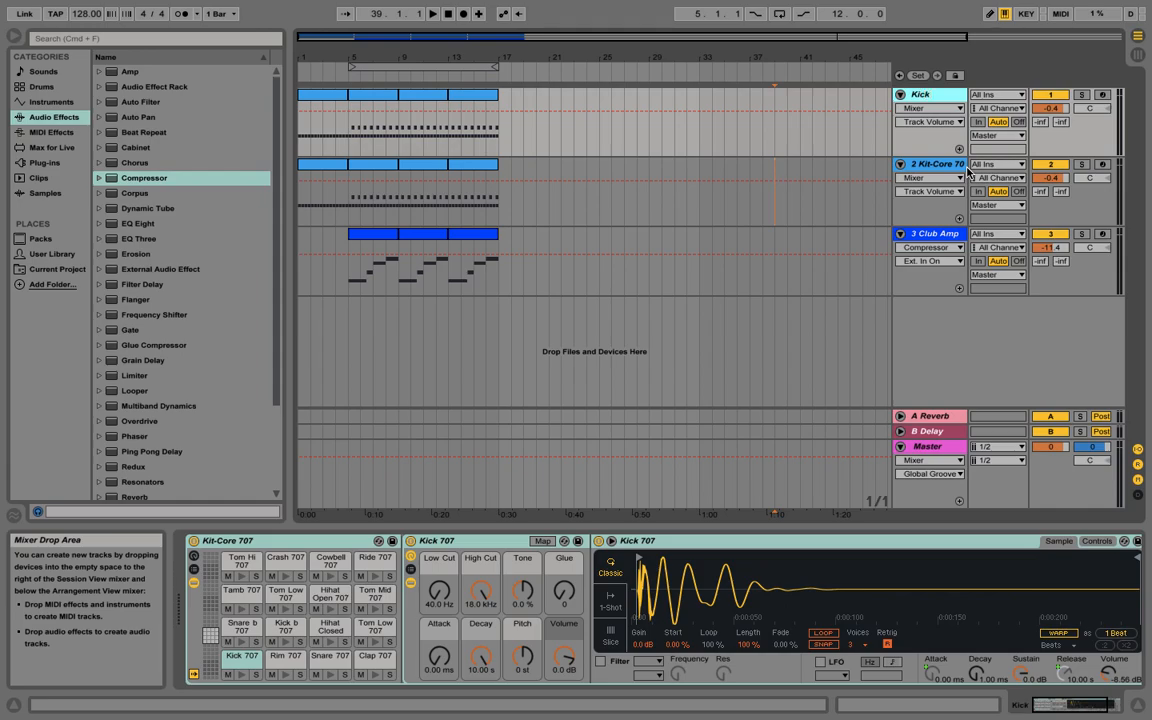
{"action": "right_click", "coordinate": [941, 165]}
{"action": "left_click", "coordinate": [985, 224]}
{"action": "type", "text": "Snare"}
{"action": "key", "text": "Return"}
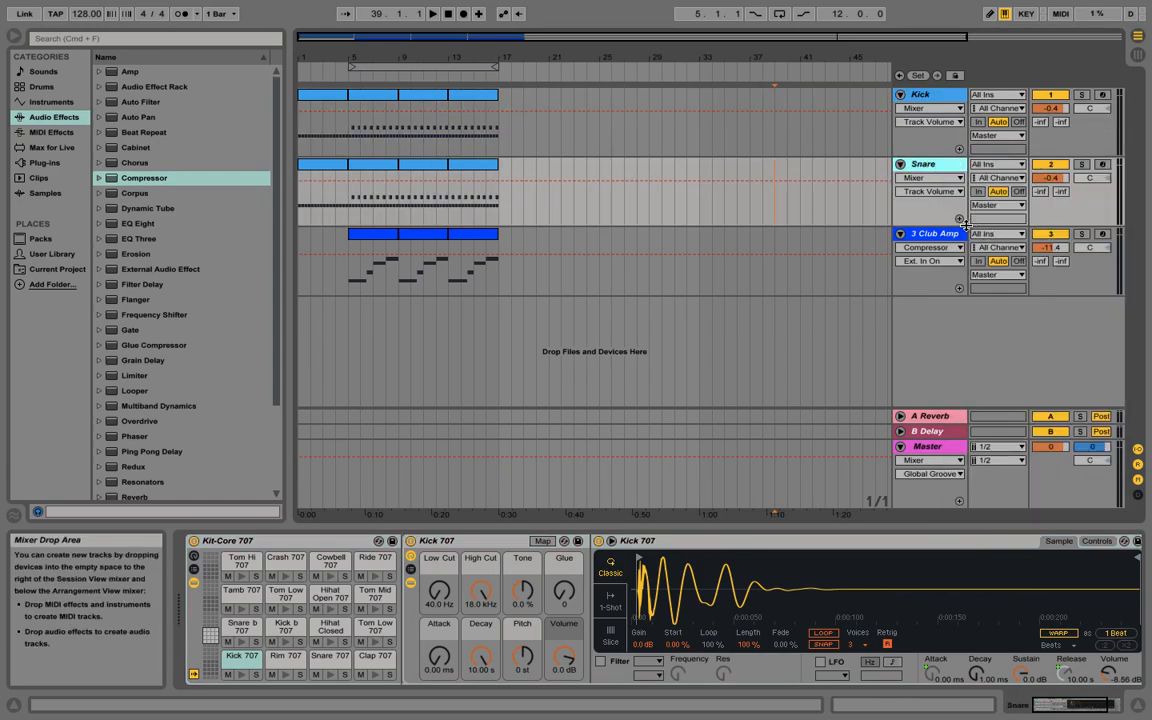
- Delete all Snare 707 notes from the Kick track's clip starting at bar 5
{"action": "left_click", "coordinate": [322, 97]}
{"action": "double_click", "coordinate": [377, 98]}
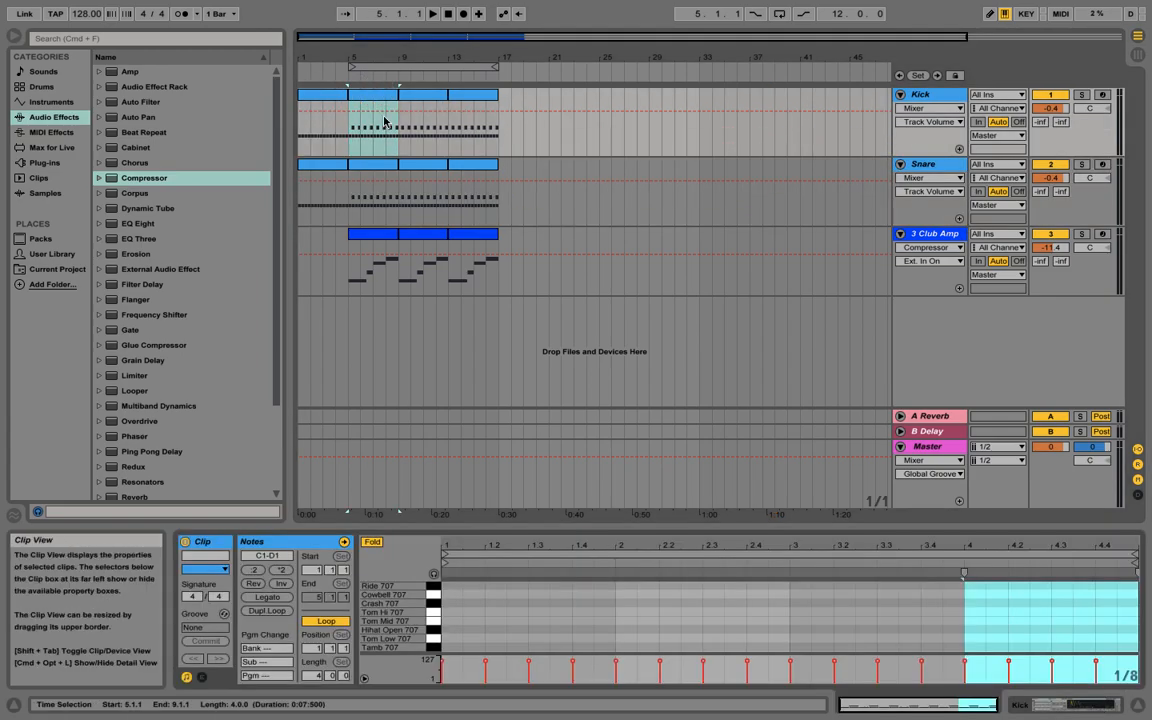
{"action": "left_click_drag", "start_coordinate": [546, 526], "coordinate": [561, 309]}
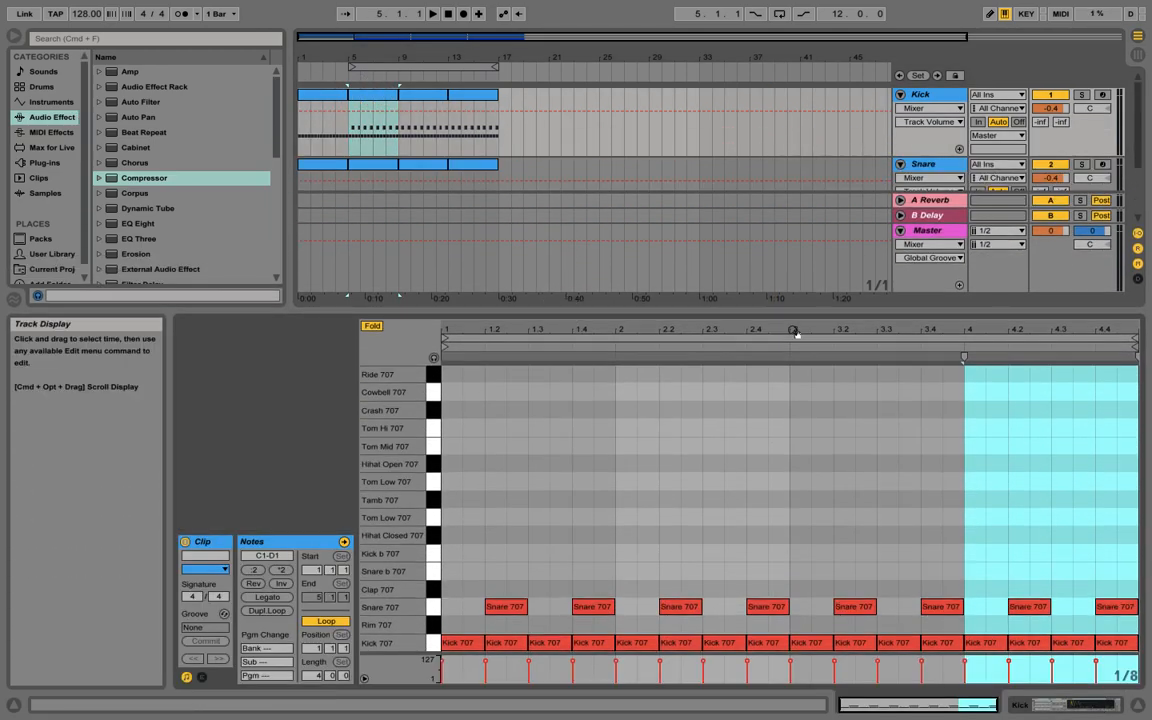
{"action": "left_click", "coordinate": [434, 607]}
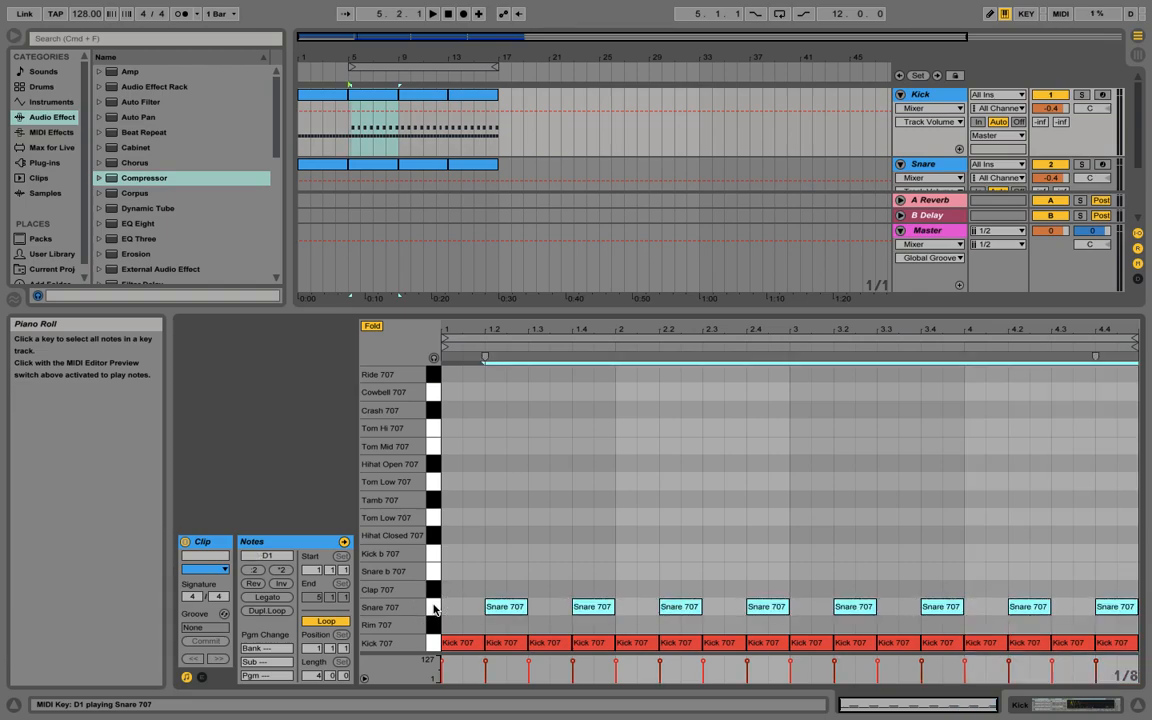
{"action": "key", "text": "Delete"}
- Duplicate the Kick track's kick-only clip twice to replace the clips at bars 9 and 13
{"action": "left_click", "coordinate": [384, 97]}
{"action": "key", "text": "super+d"}
{"action": "key", "text": "super+d"}
- Delete the Snare track's clip covering bars 1 to 4
{"action": "left_click_drag", "start_coordinate": [586, 319], "coordinate": [588, 650]}
{"action": "left_click", "coordinate": [334, 163]}
{"action": "key", "text": "Delete"}
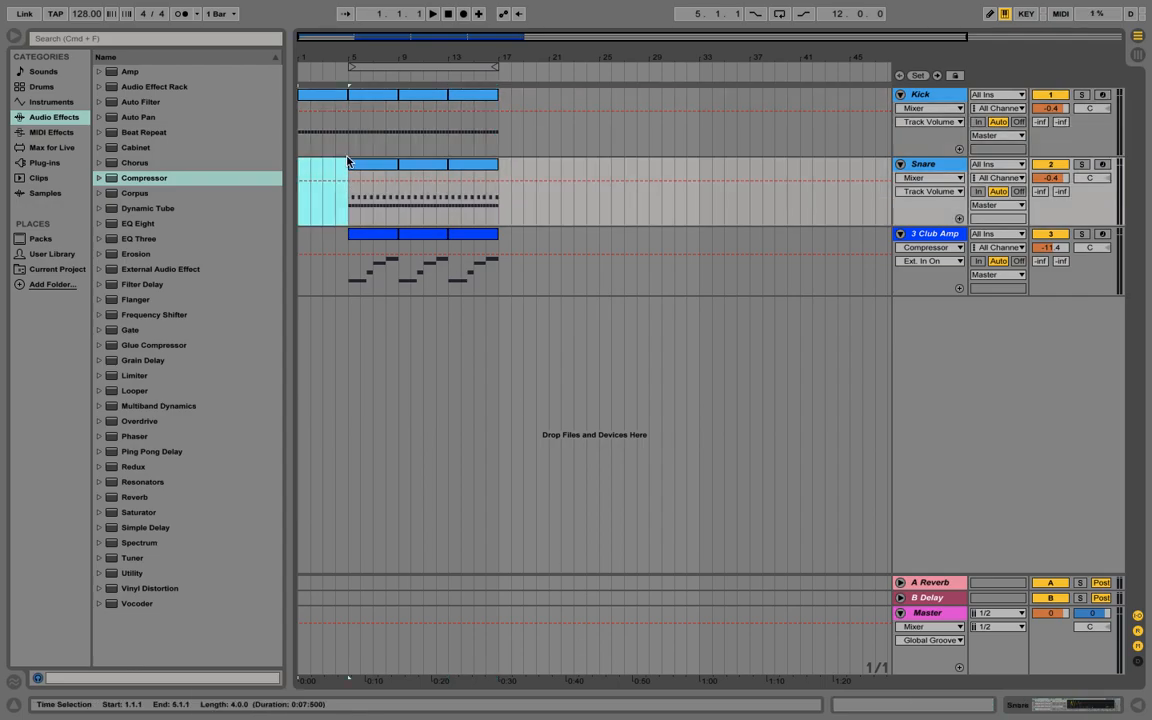
- Delete all Kick 707 notes from the Snare track's clip starting at bar 5
{"action": "left_click", "coordinate": [392, 180]}
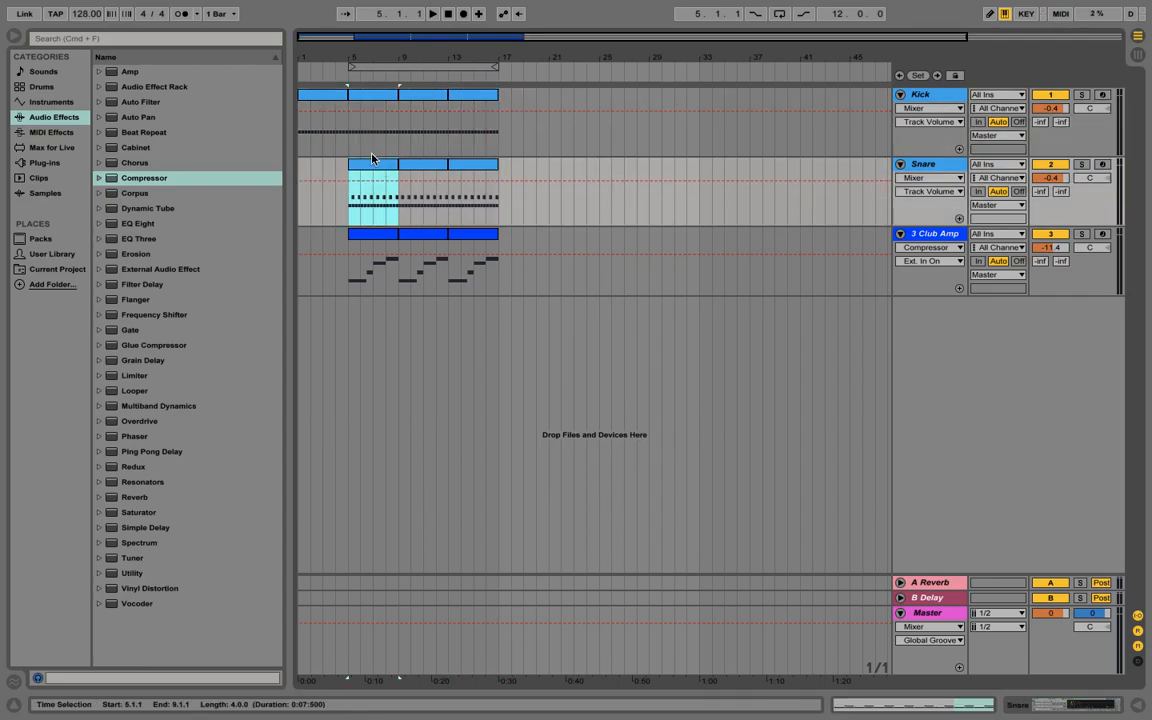
{"action": "double_click", "coordinate": [372, 158]}
{"action": "left_click_drag", "start_coordinate": [628, 528], "coordinate": [628, 155]}
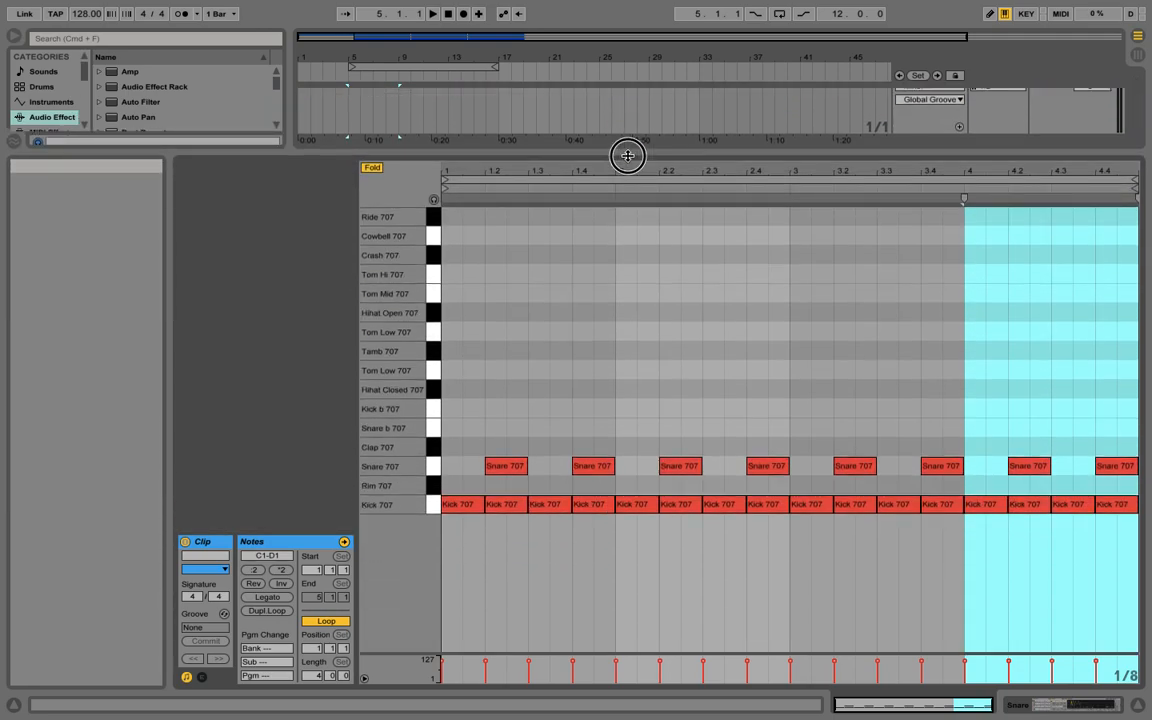
{"action": "left_click", "coordinate": [431, 505]}
{"action": "key", "text": "Delete"}
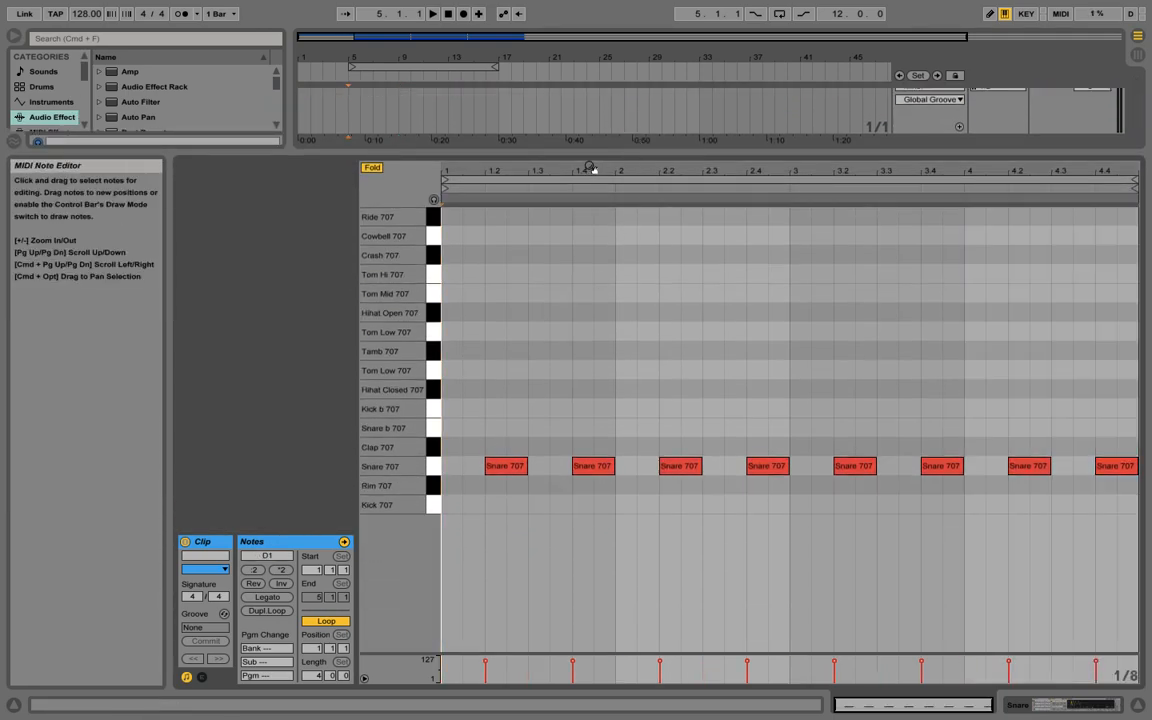
- Duplicate the Snare track's snare-only clip at bar 5 twice to replace the clips at bars 9 and 13
{"action": "left_click_drag", "start_coordinate": [587, 154], "coordinate": [558, 610]}
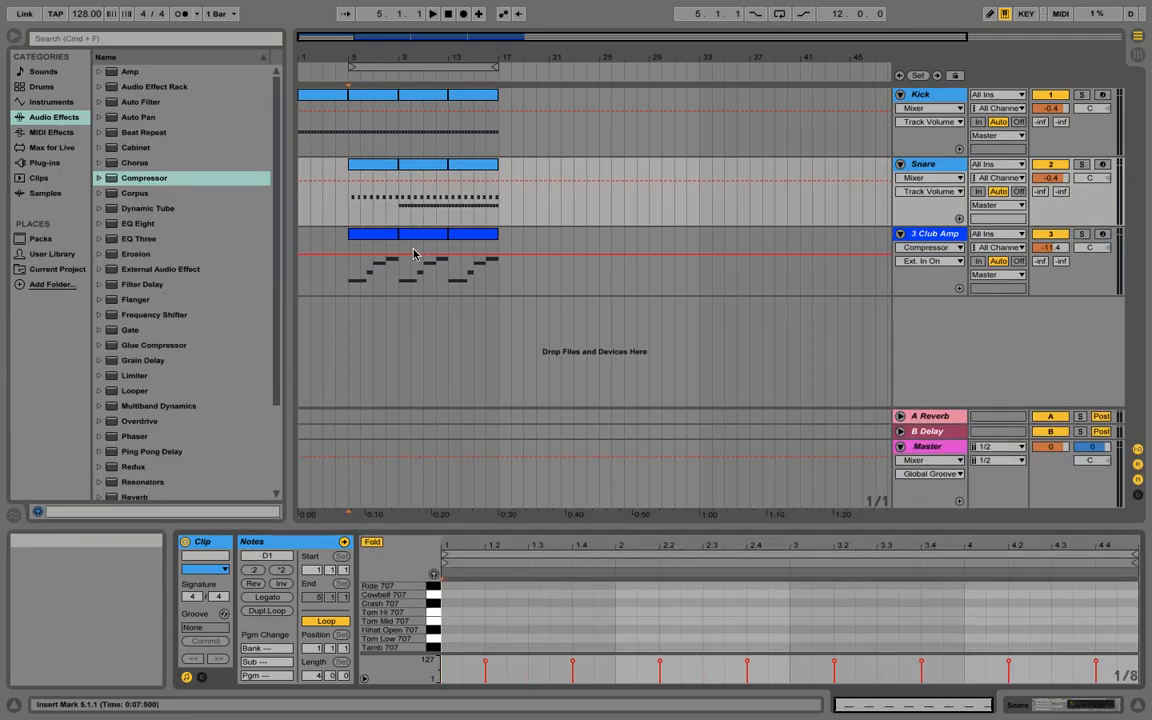
{"action": "left_click", "coordinate": [370, 166]}
{"action": "key", "text": "Right"}
{"action": "key", "text": "Right"}
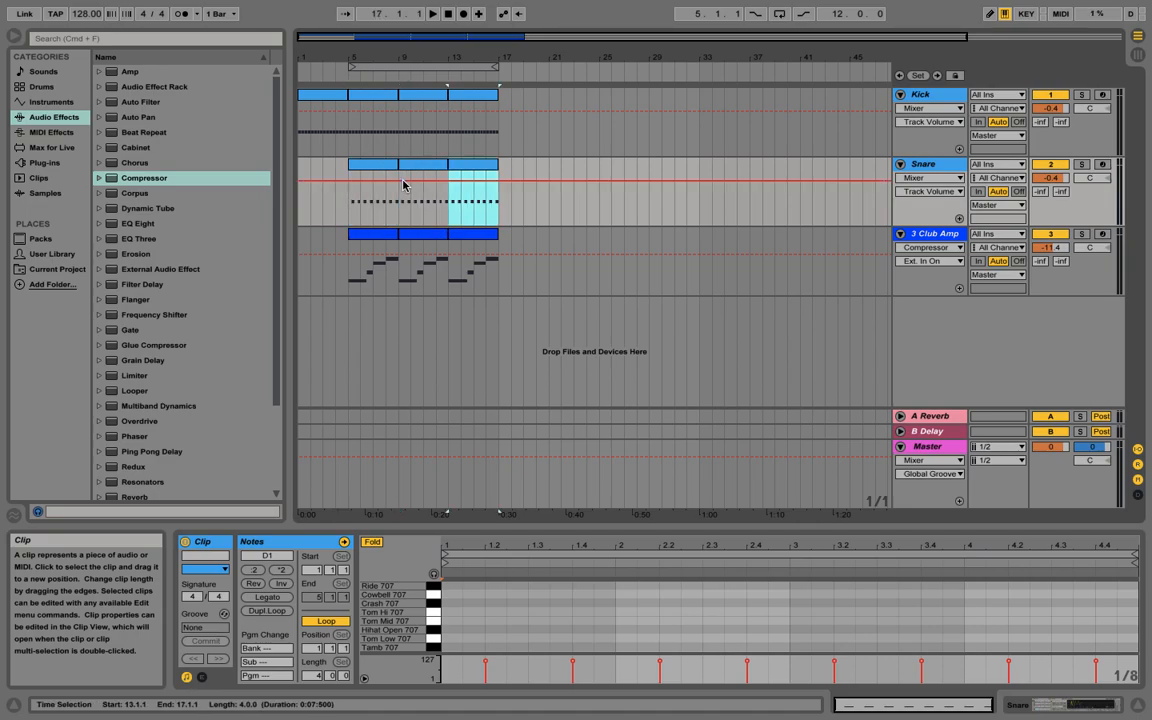
- Rename the Club Amp Bass track as Bass
{"action": "left_click", "coordinate": [932, 235]}
{"action": "right_click", "coordinate": [932, 235]}
{"action": "left_click", "coordinate": [950, 266]}
{"action": "type", "text": "Bass"}
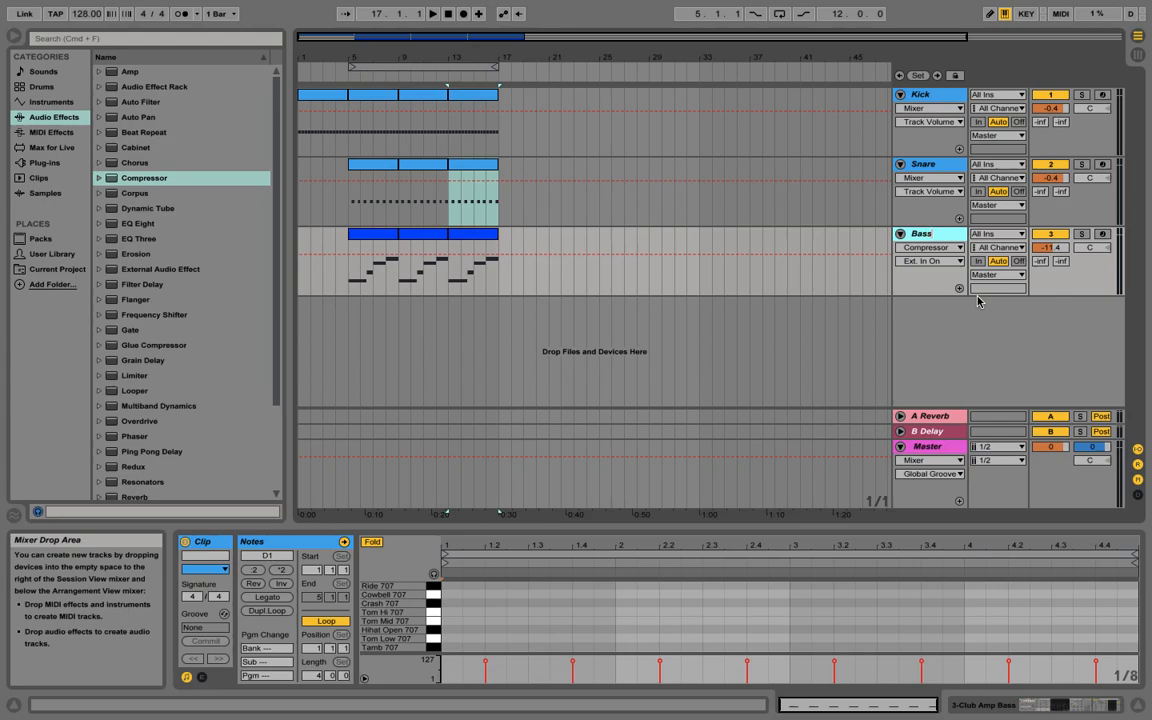
{"action": "key", "text": "Return"}
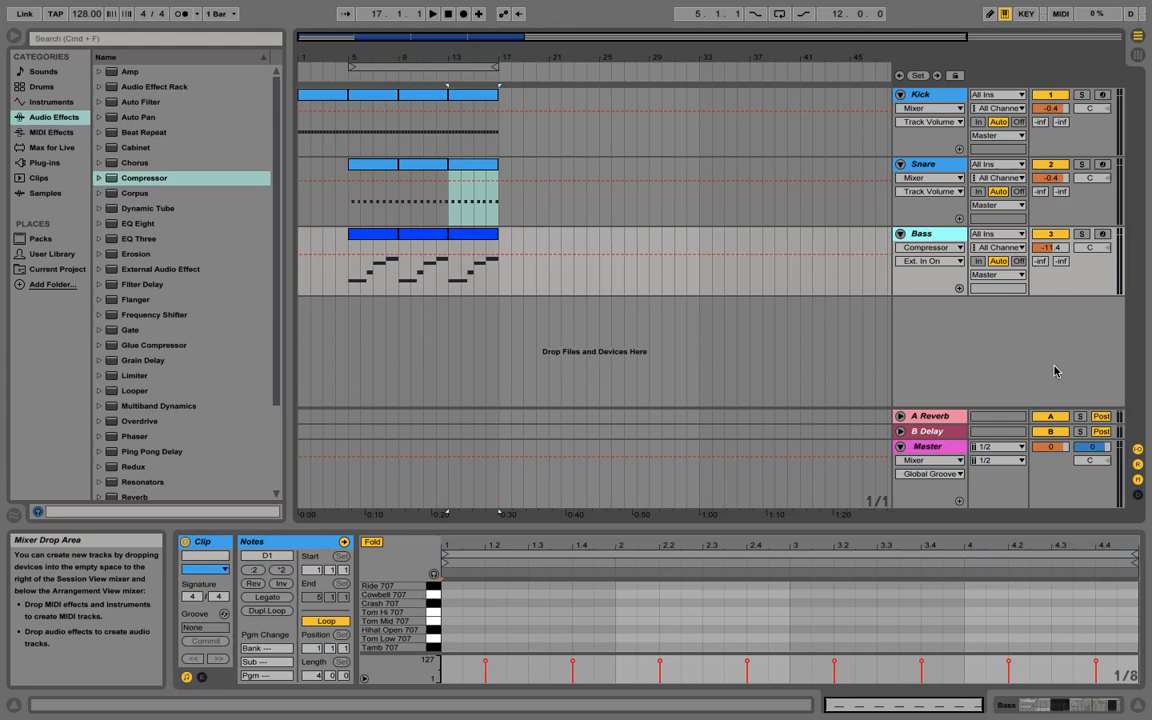
- Set the Bass track compressor's sidechain input to the Kick track, tapped Pre FX
{"action": "left_click", "coordinate": [935, 233]}
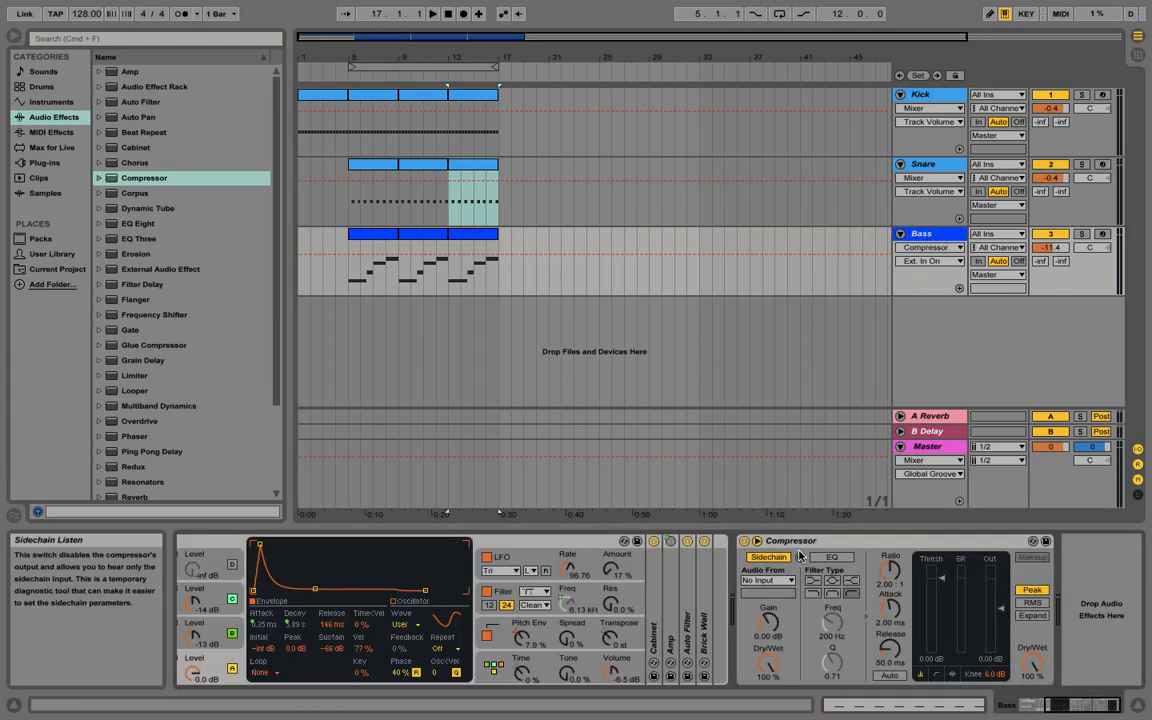
{"action": "left_click", "coordinate": [779, 584]}
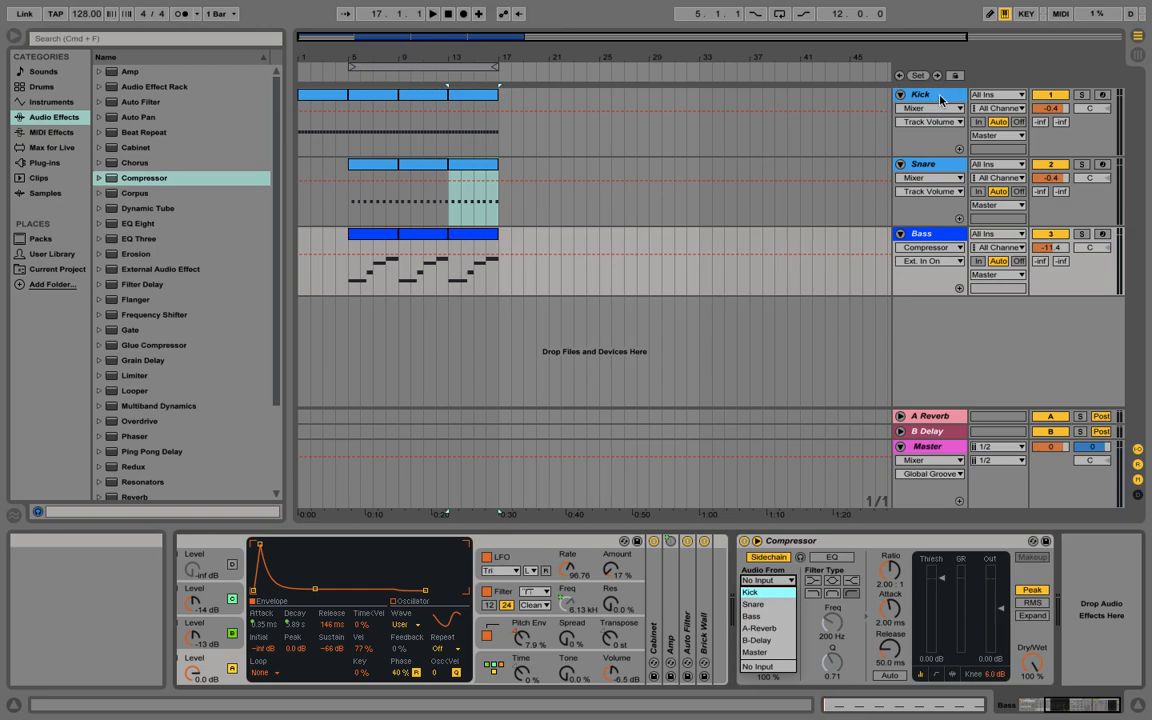
{"action": "left_click", "coordinate": [766, 598]}
{"action": "left_click", "coordinate": [775, 595]}
{"action": "left_click", "coordinate": [775, 597]}
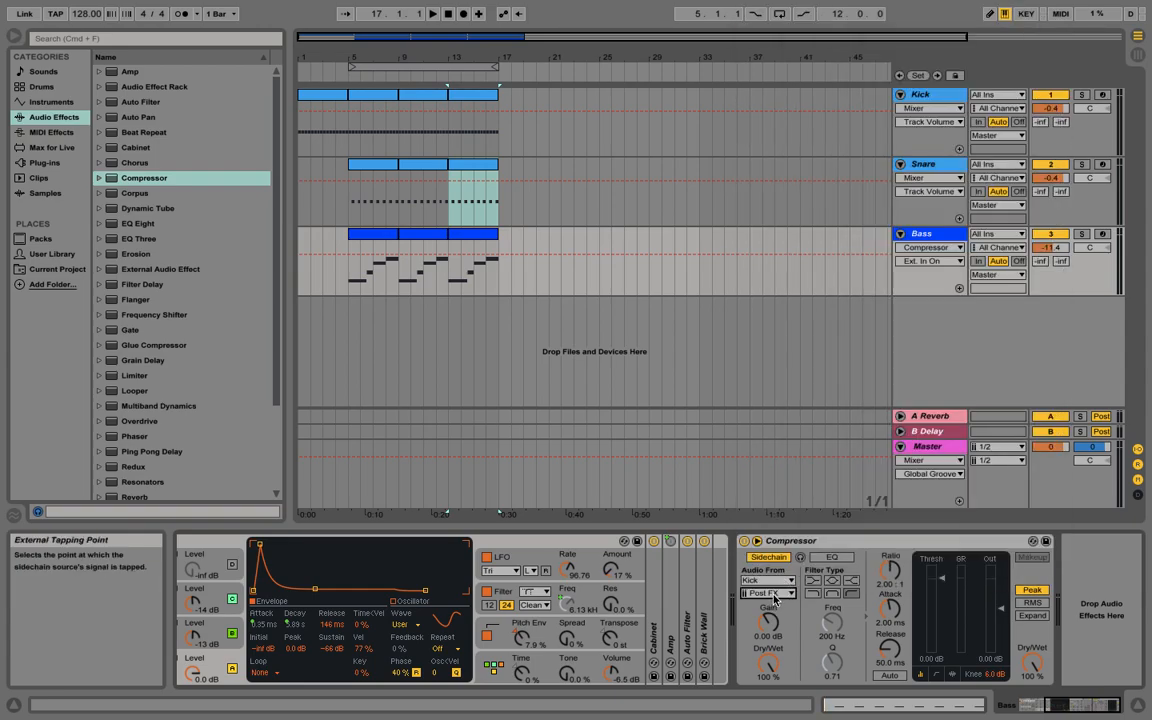
{"action": "left_click", "coordinate": [772, 600]}
{"action": "left_click", "coordinate": [767, 18]}
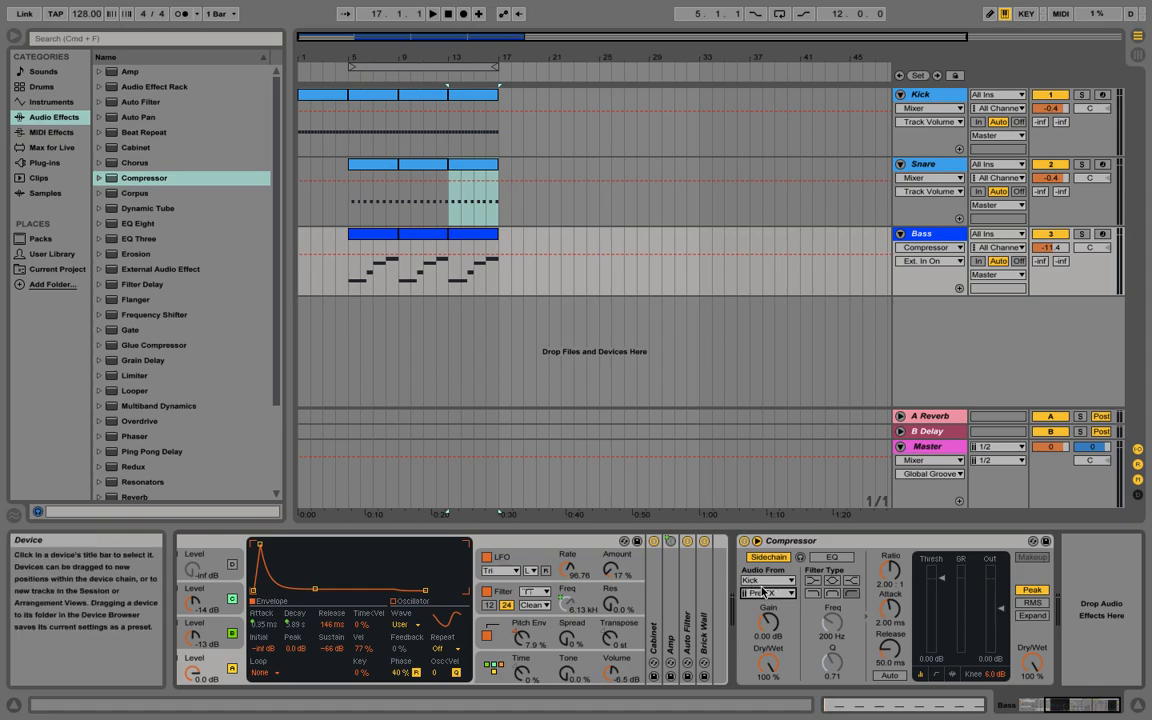
- Set the Bass compressor's threshold to -30.0 dB while auditioning the arrangement from bar 5
{"action": "left_click", "coordinate": [940, 580]}
{"action": "mouse_move", "coordinate": [940, 580]}
{"action": "left_mouse_down"}
{"action": "mouse_move", "coordinate": [940, 616]}
{"action": "mouse_move", "coordinate": [940, 578]}
{"action": "left_mouse_up"}
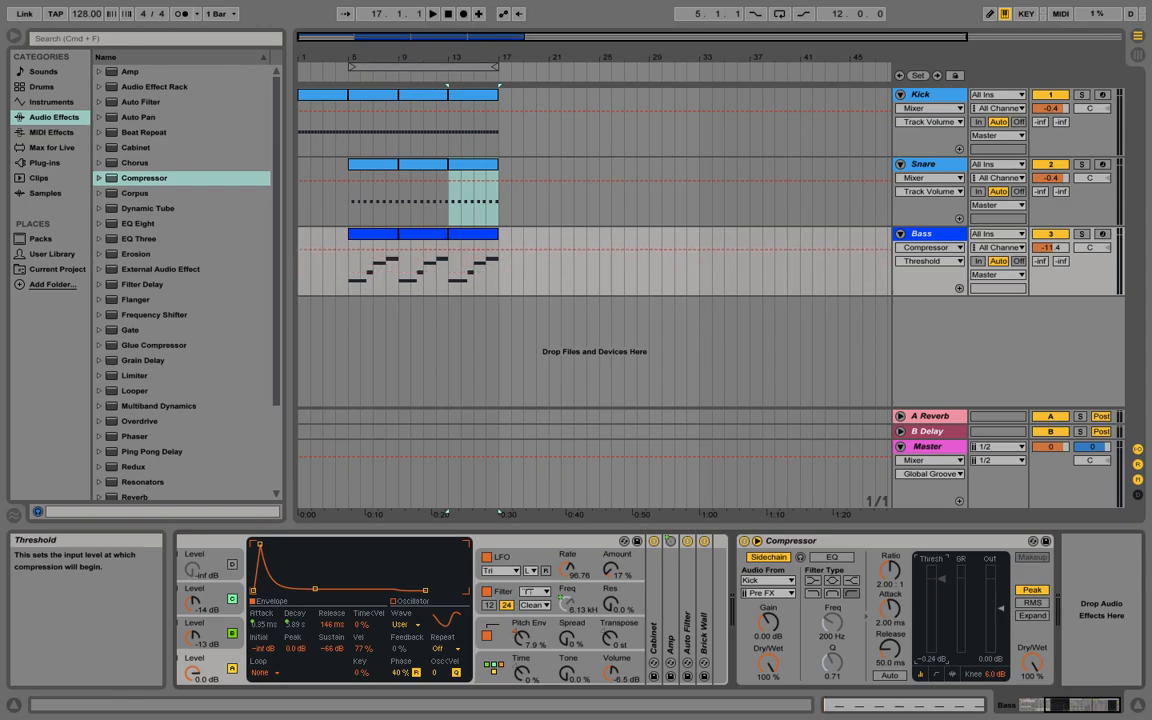
{"action": "left_click", "coordinate": [348, 271]}
{"action": "key", "text": "space"}
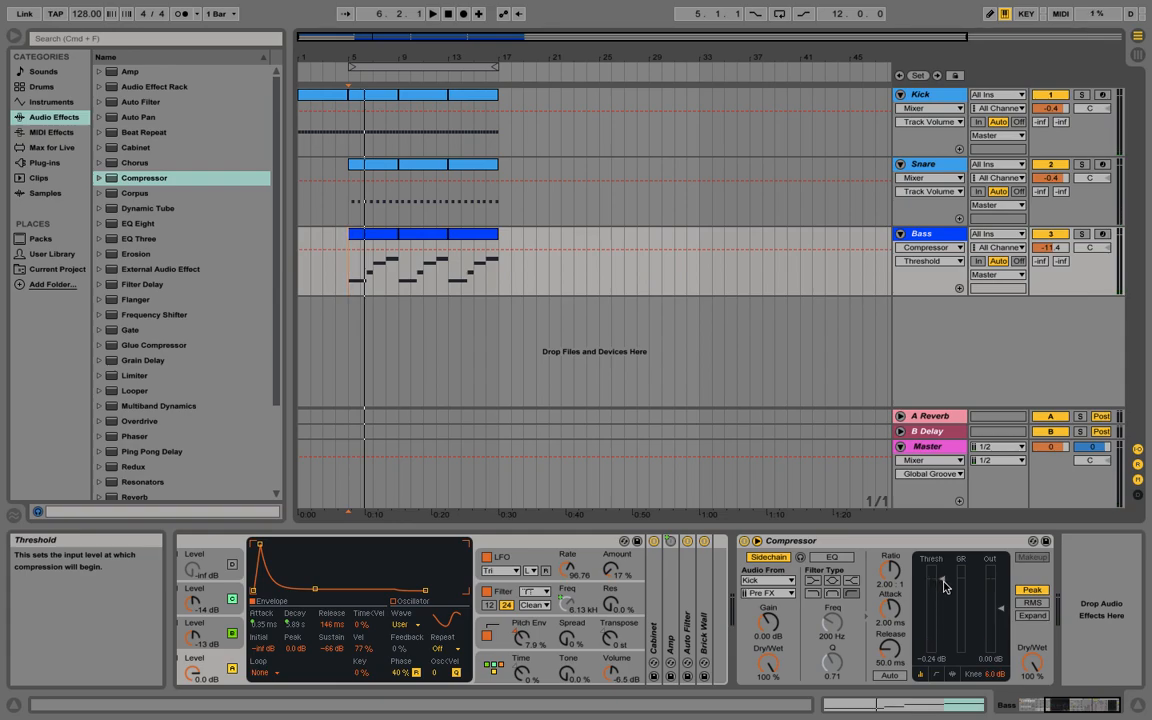
{"action": "left_click_drag", "start_coordinate": [944, 585], "coordinate": [941, 635]}
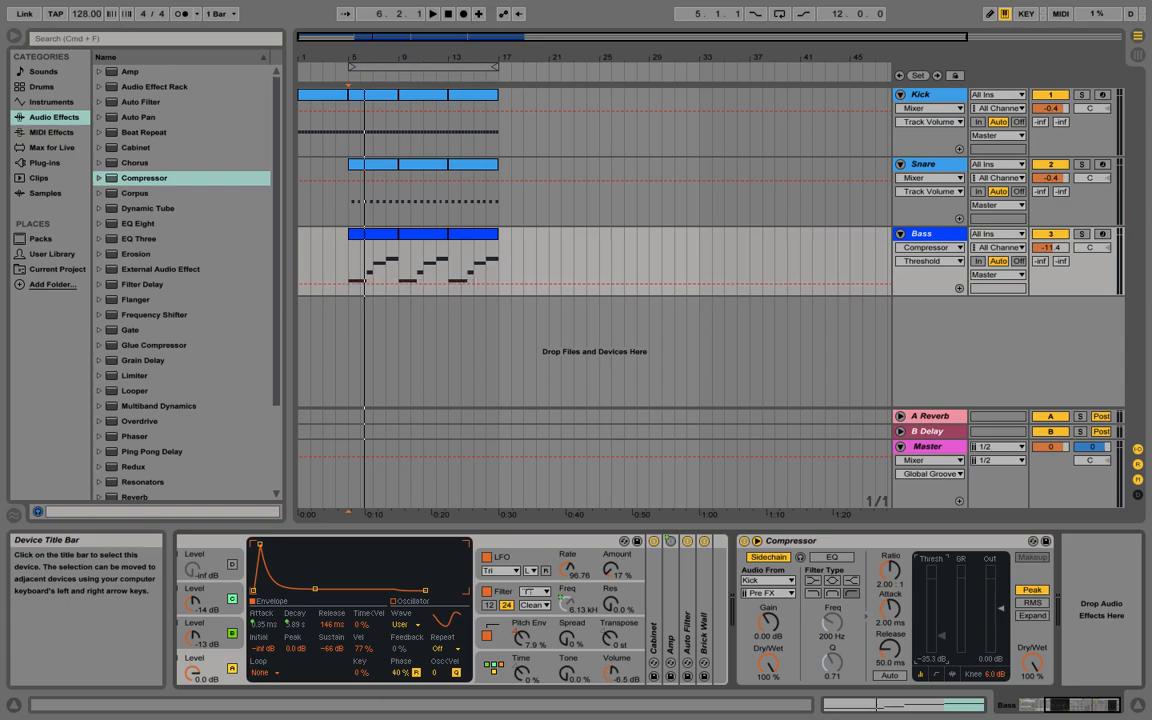
{"action": "left_click", "coordinate": [930, 667]}
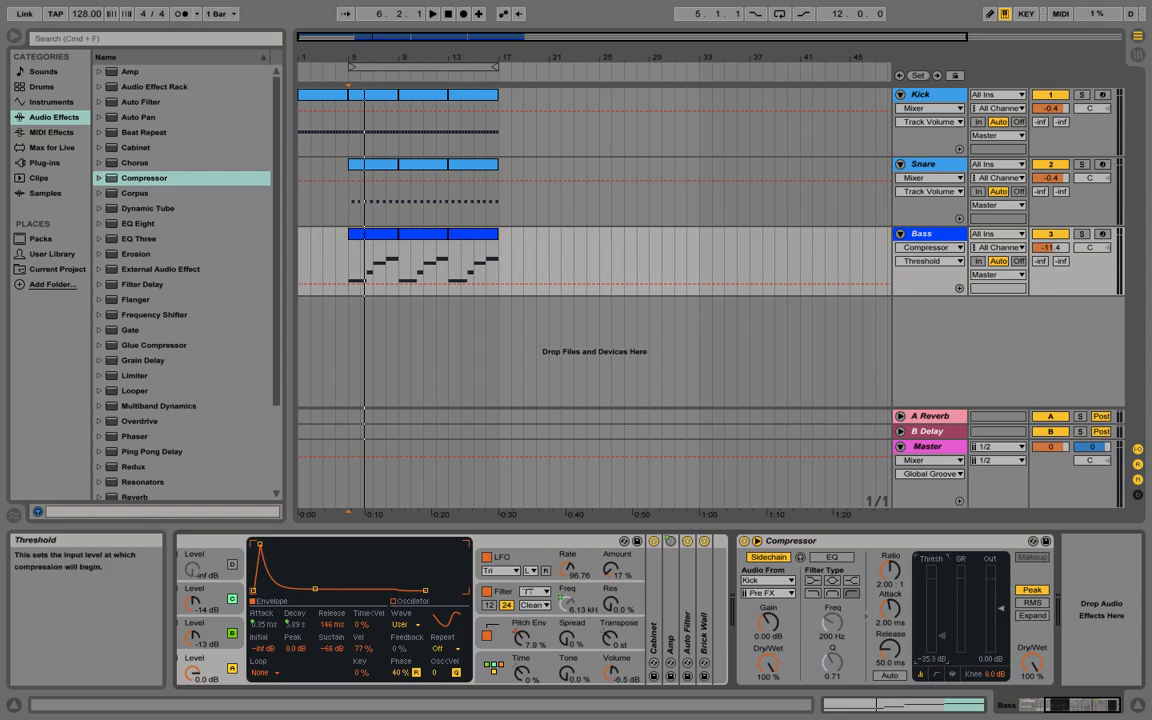
{"action": "key", "text": "space"}
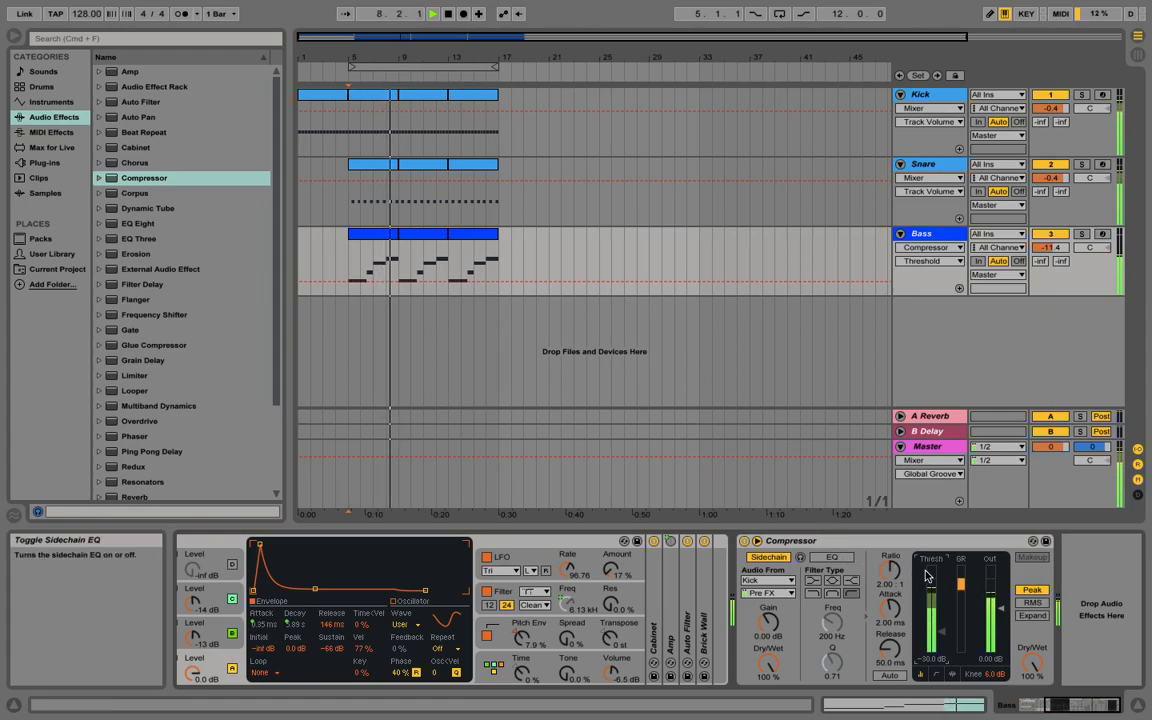
{"action": "key", "text": "space"}
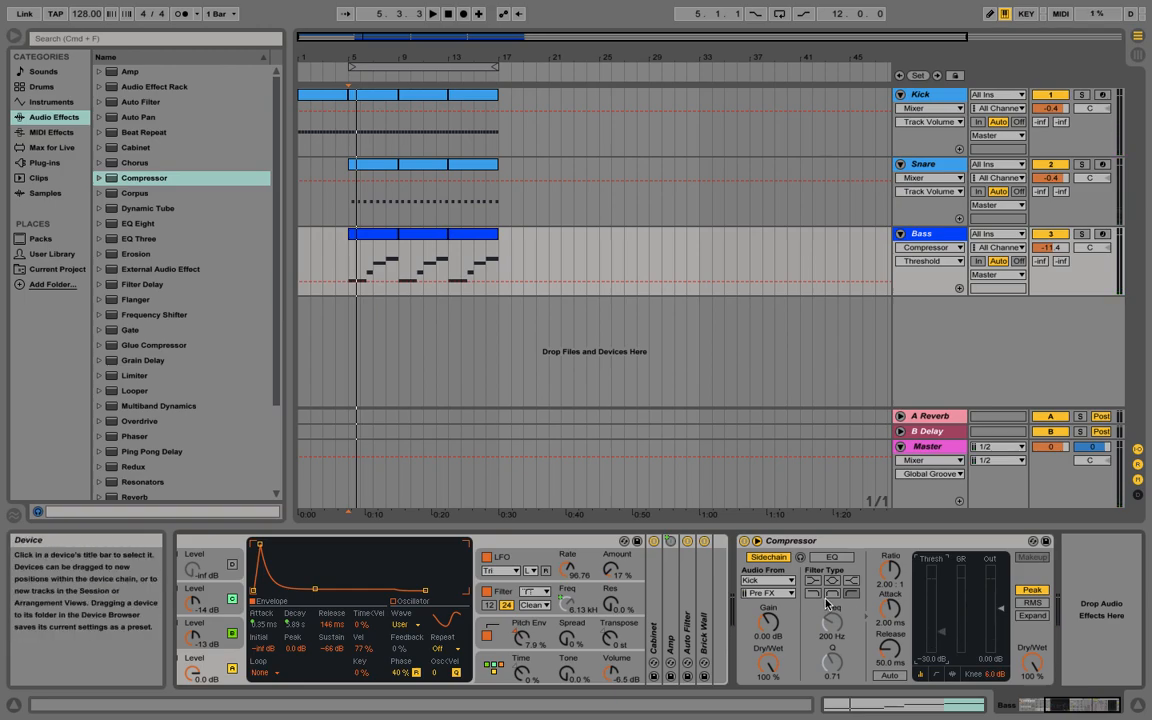
- Raise the Bass track's volume to -4.9 dB and lower its compressor threshold to -42.8 dB during playback
{"action": "left_click_drag", "start_coordinate": [1050, 248], "coordinate": [1050, 226]}
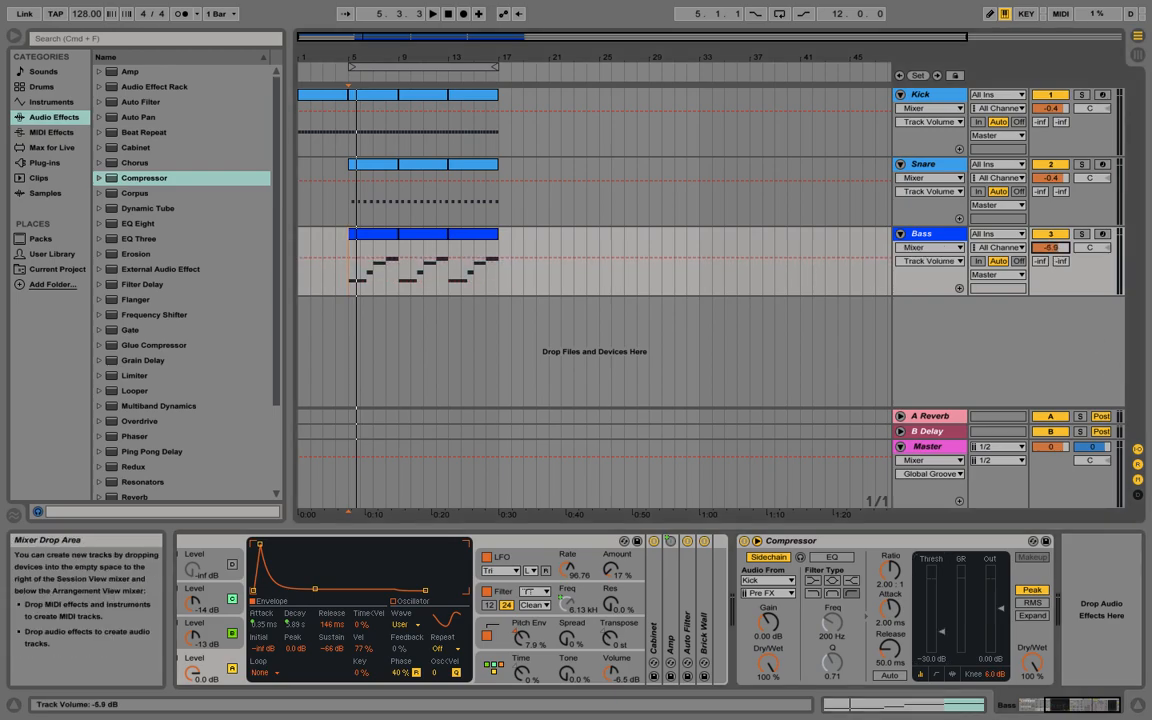
{"action": "left_click_drag", "start_coordinate": [1050, 226], "coordinate": [1050, 225]}
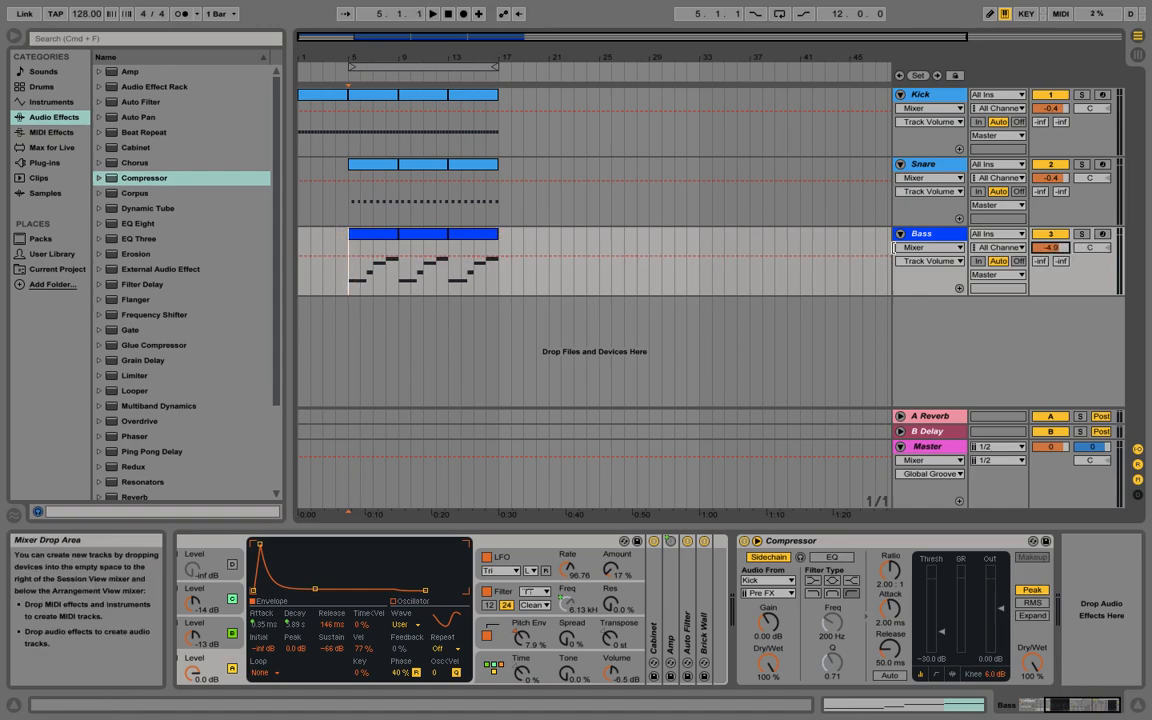
{"action": "key", "text": "space"}
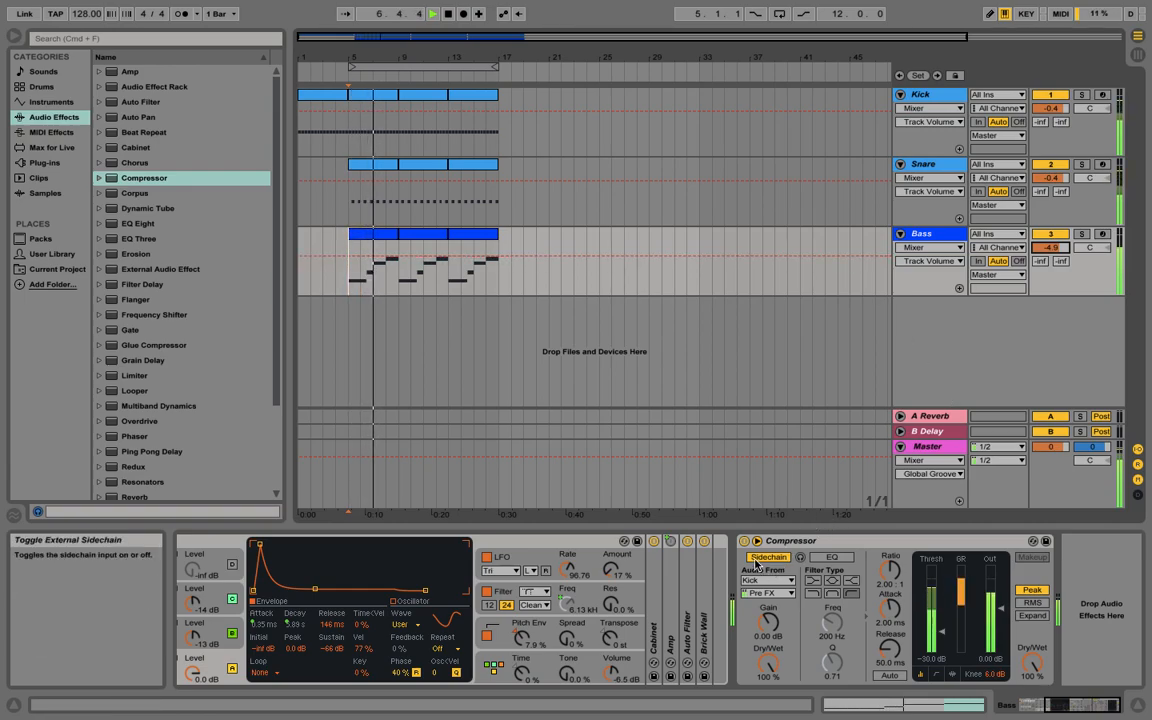
{"action": "left_click_drag", "start_coordinate": [944, 631], "coordinate": [944, 641]}
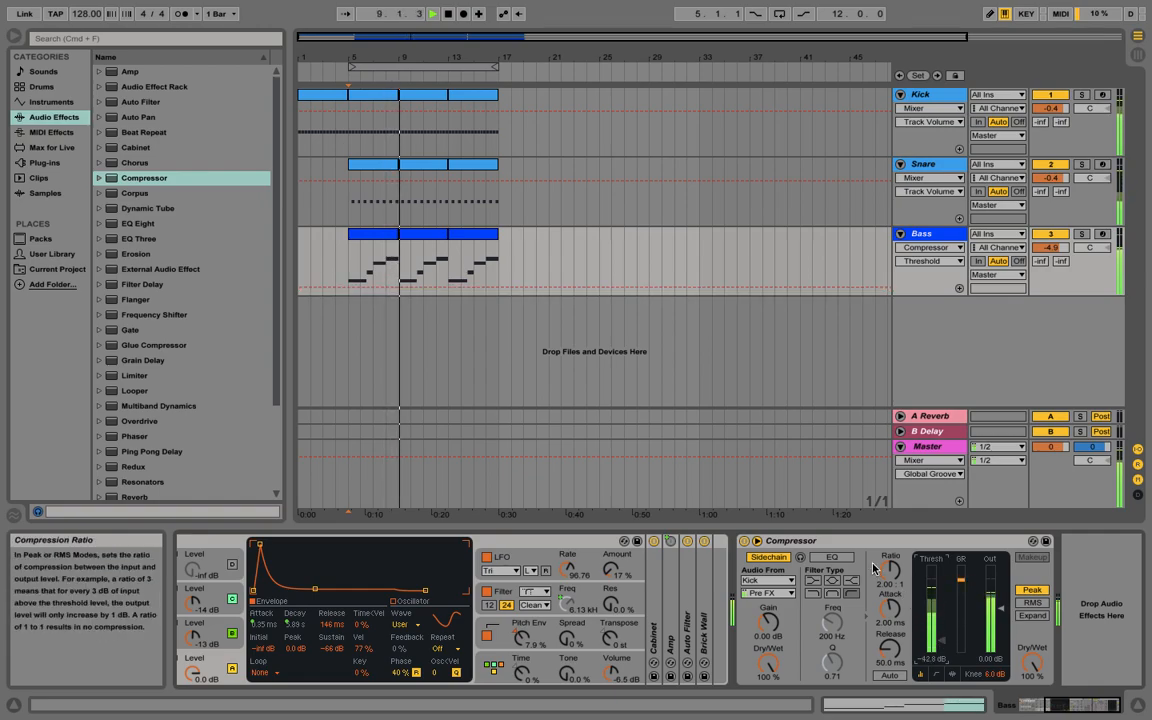
{"action": "key", "text": "space"}
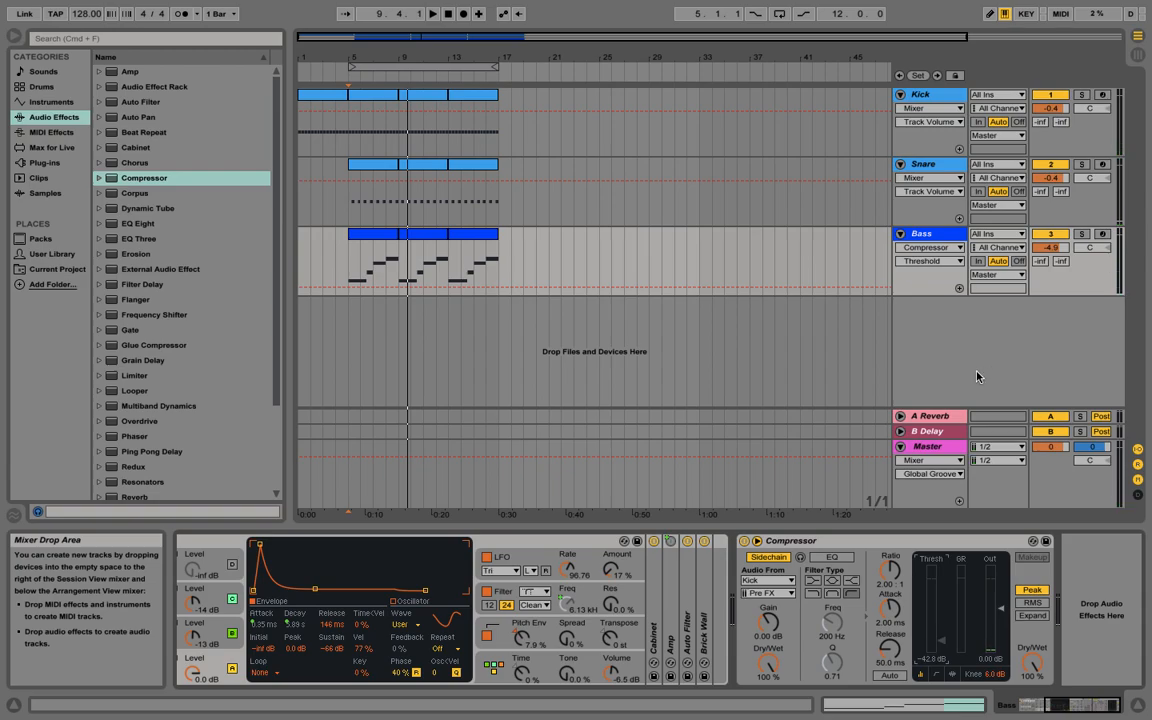
- Solo the Bass track and listen to its compressed signal from bar 5
{"action": "left_click", "coordinate": [346, 254]}
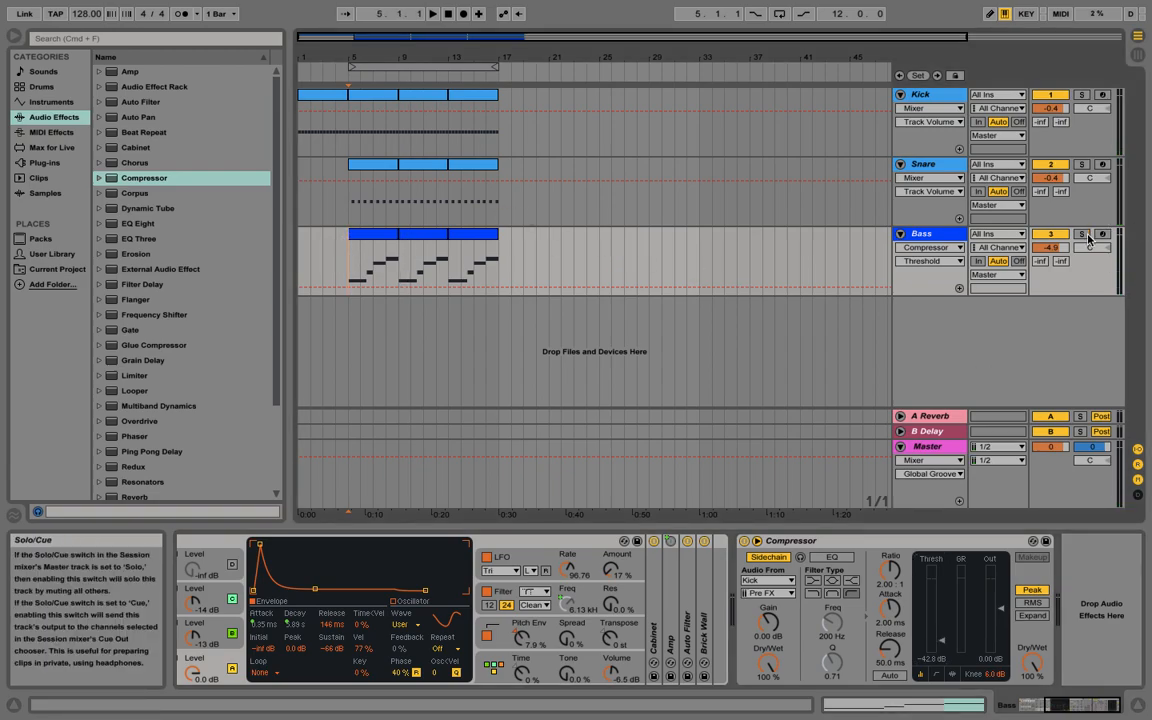
{"action": "left_click", "coordinate": [1083, 235]}
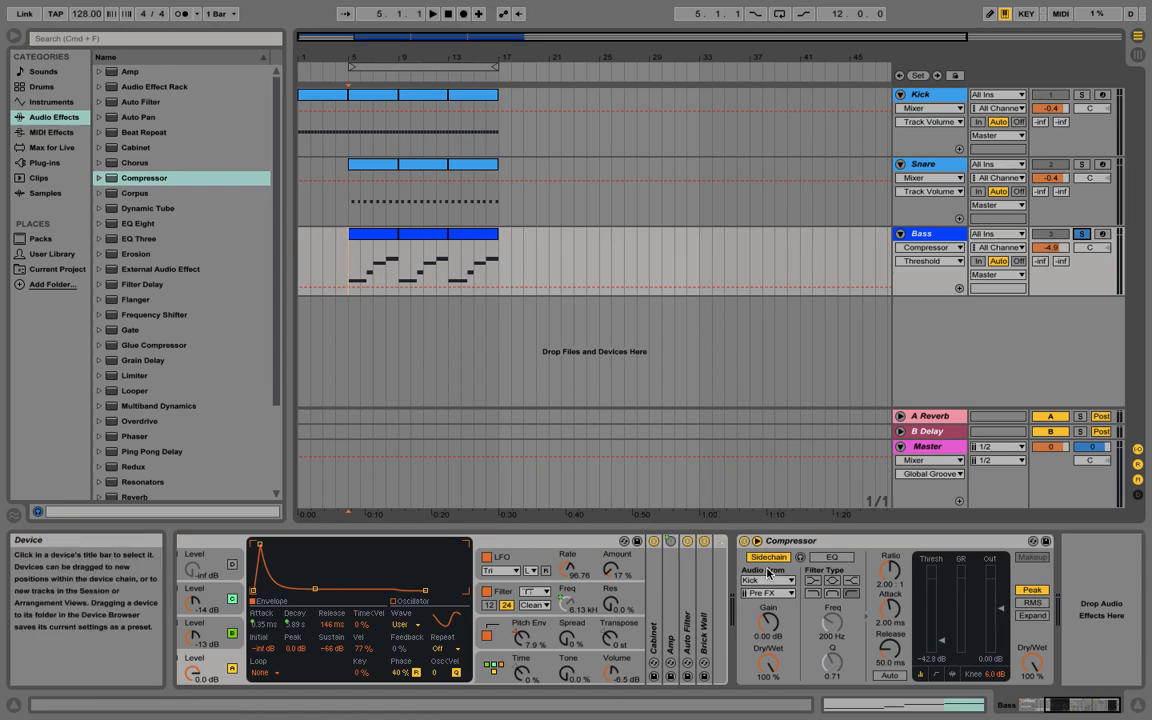
{"action": "key", "text": "space"}
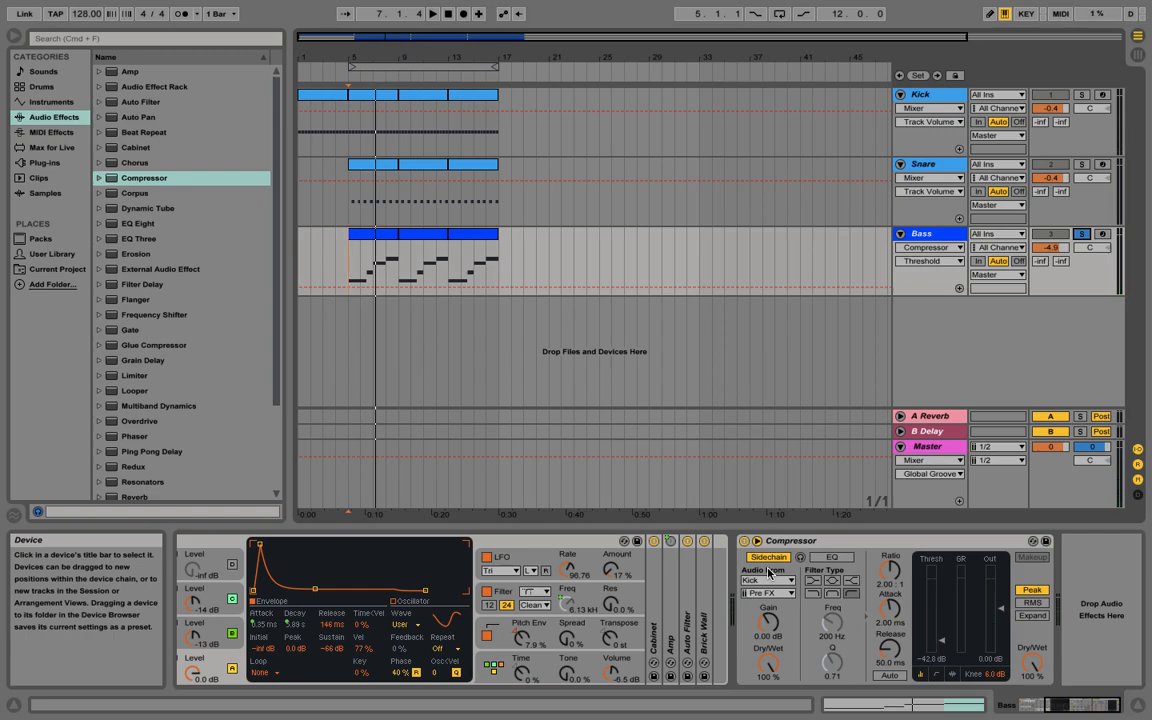
{"action": "left_click", "coordinate": [391, 257]}
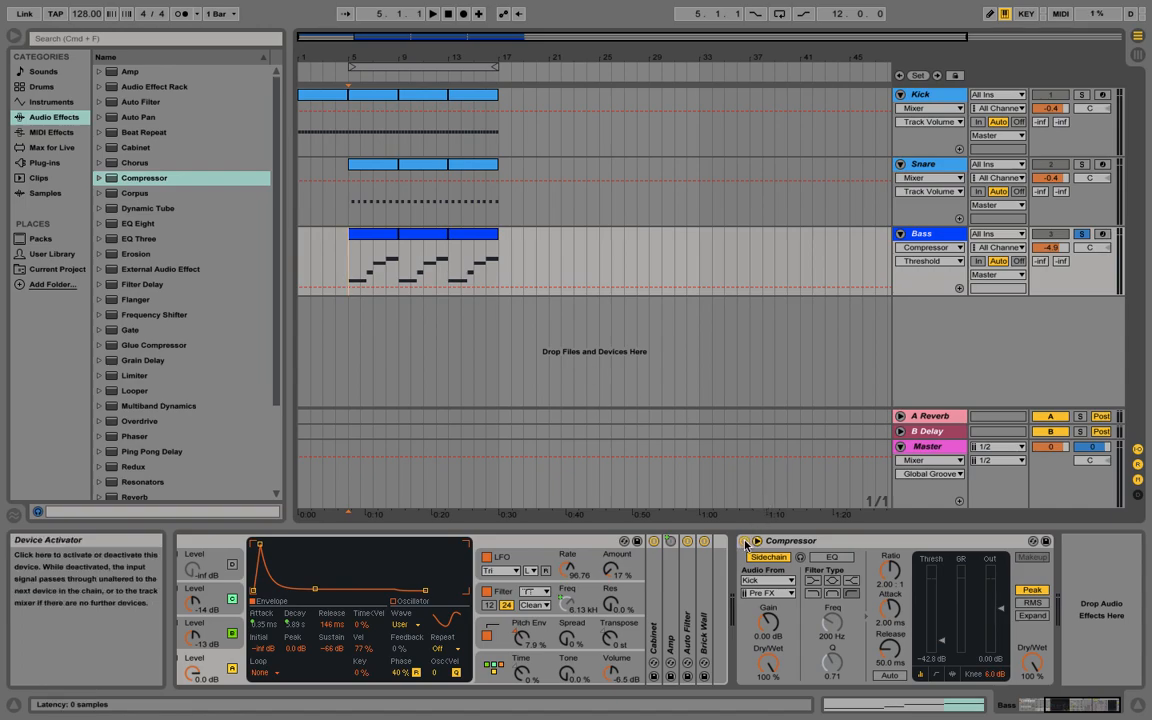
- Compare the soloed bass with the compressor repeatedly bypassed and re-enabled during playback from bar 5
{"action": "key", "text": "space"}
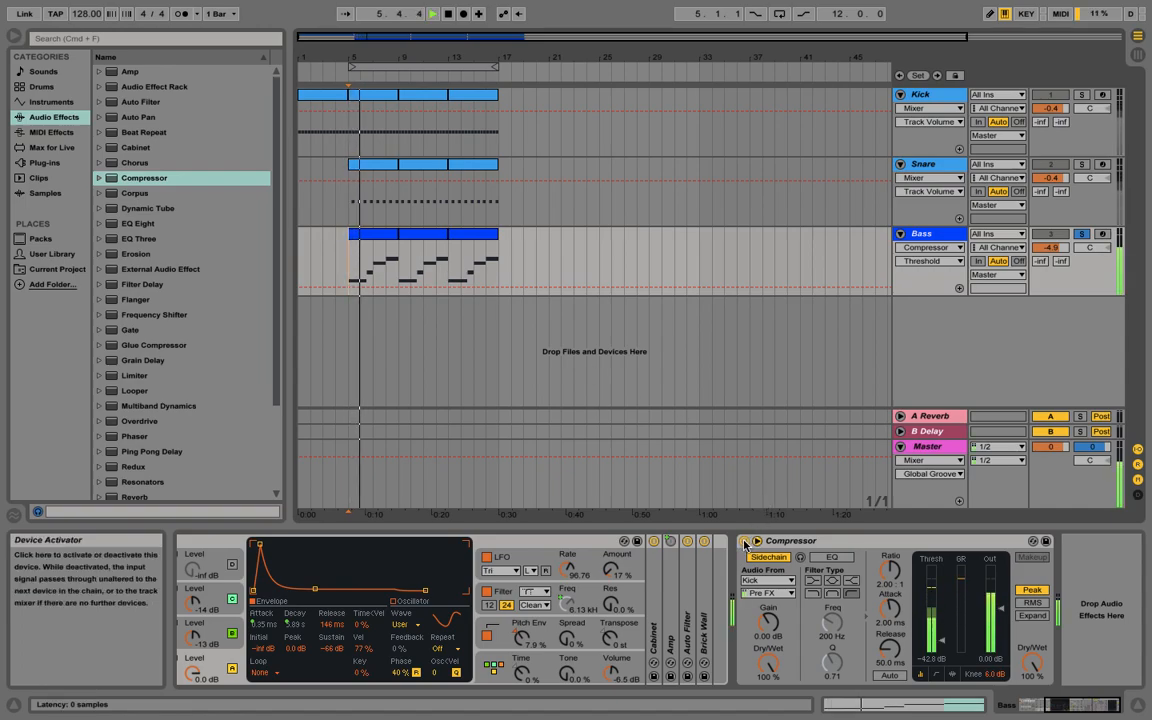
{"action": "left_click", "coordinate": [744, 542]}
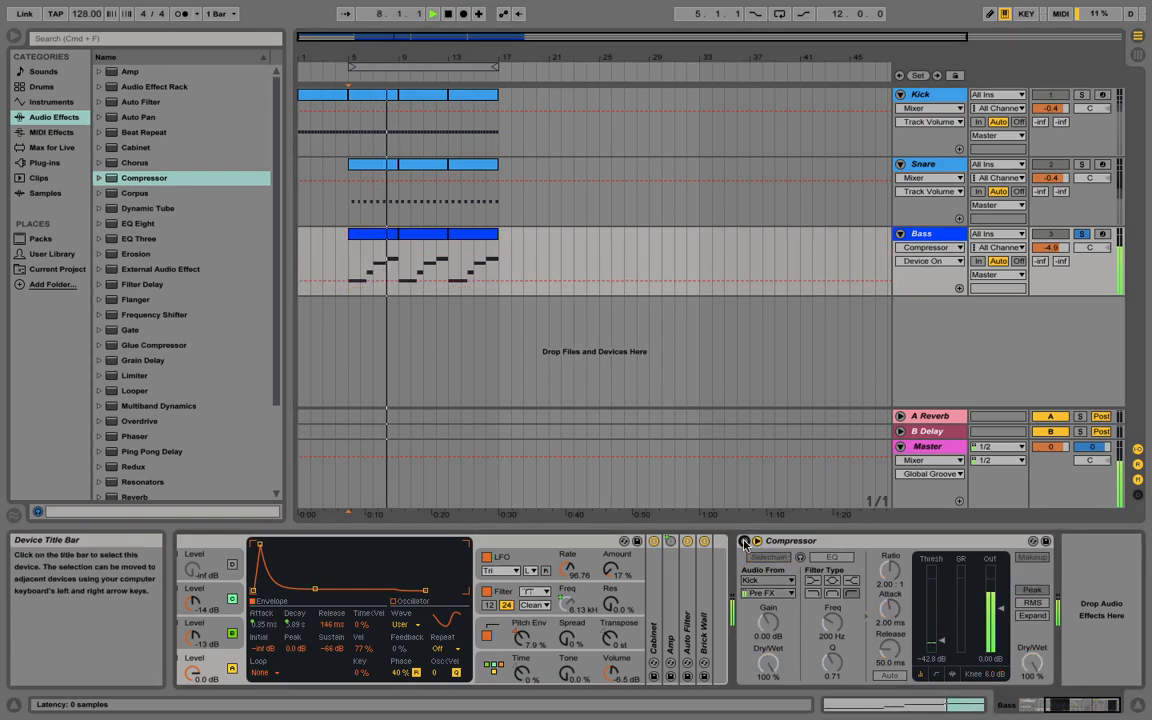
{"action": "left_click", "coordinate": [744, 542]}
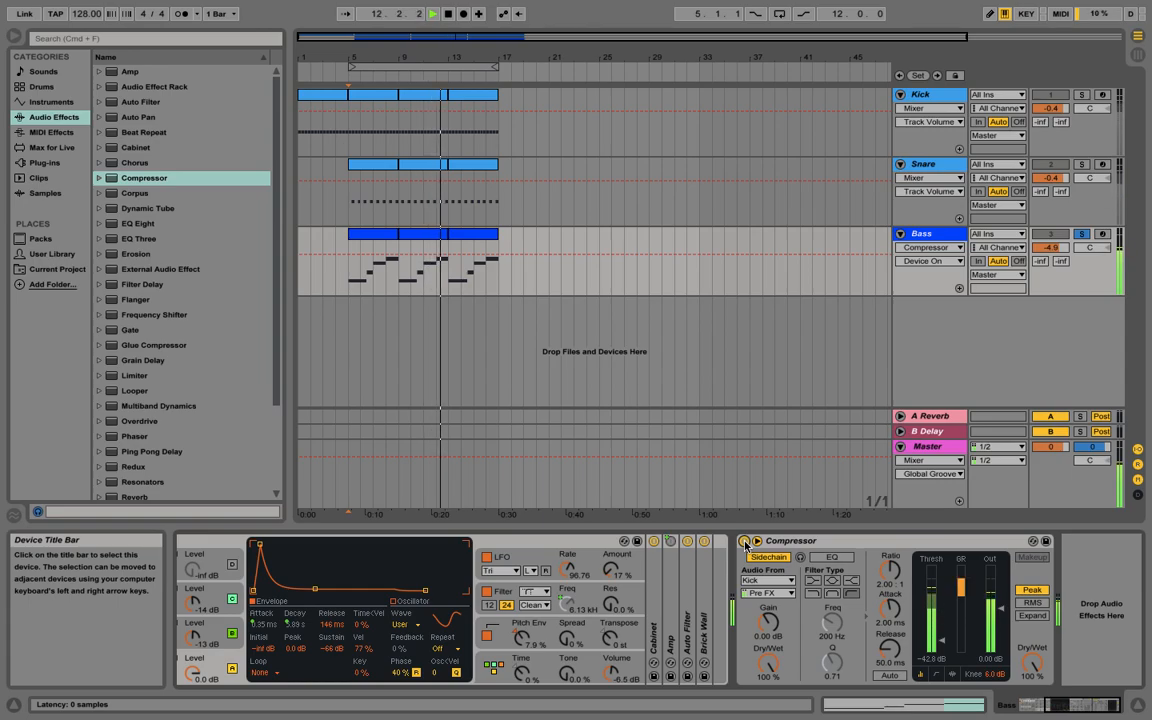
{"action": "left_click", "coordinate": [745, 541]}
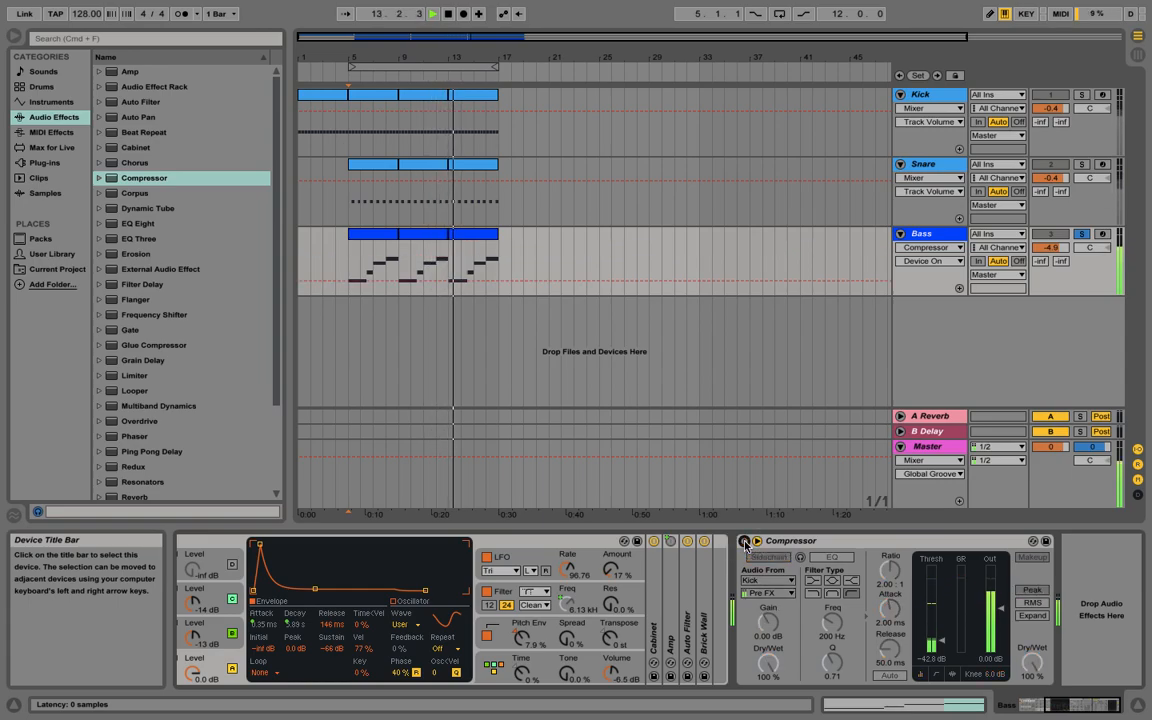
{"action": "left_click", "coordinate": [745, 541]}
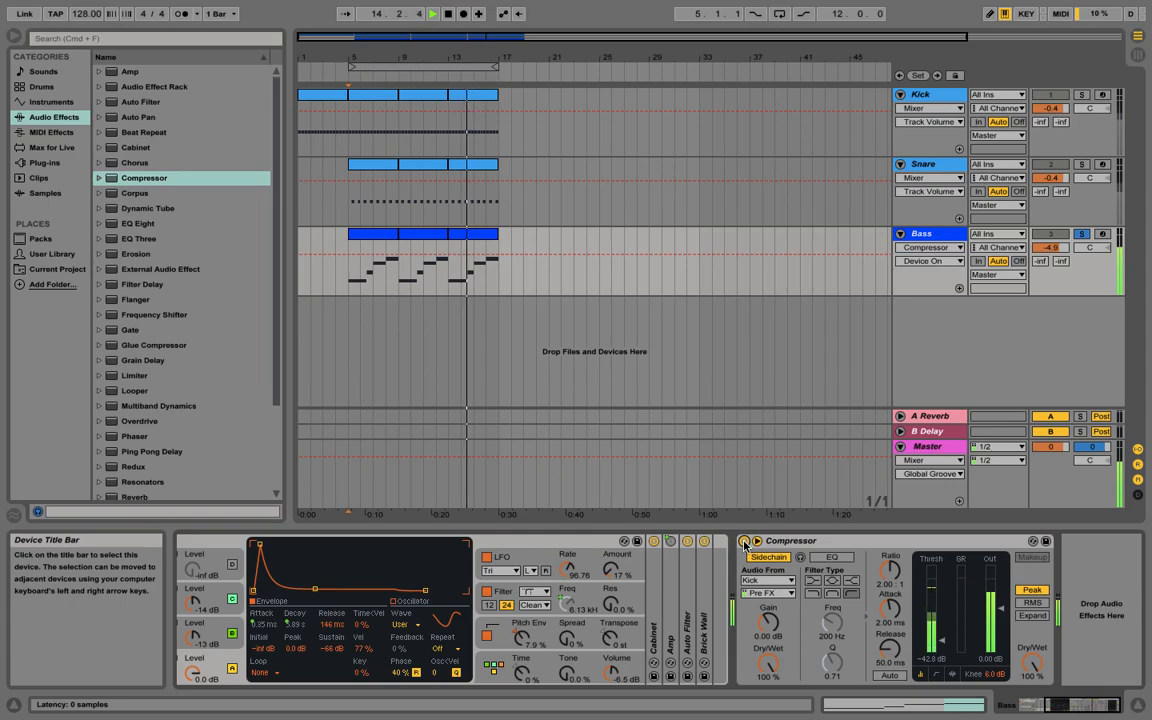
{"action": "left_click", "coordinate": [744, 542]}
{"action": "left_click", "coordinate": [744, 542]}
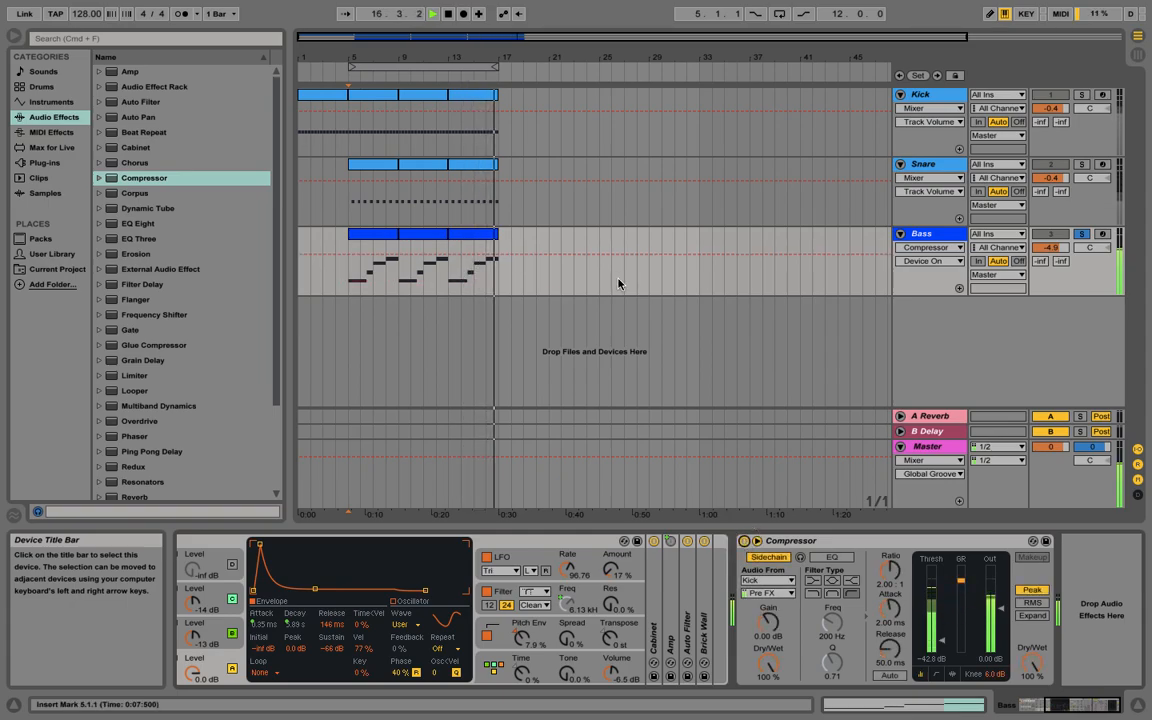
{"action": "key", "text": "b"}
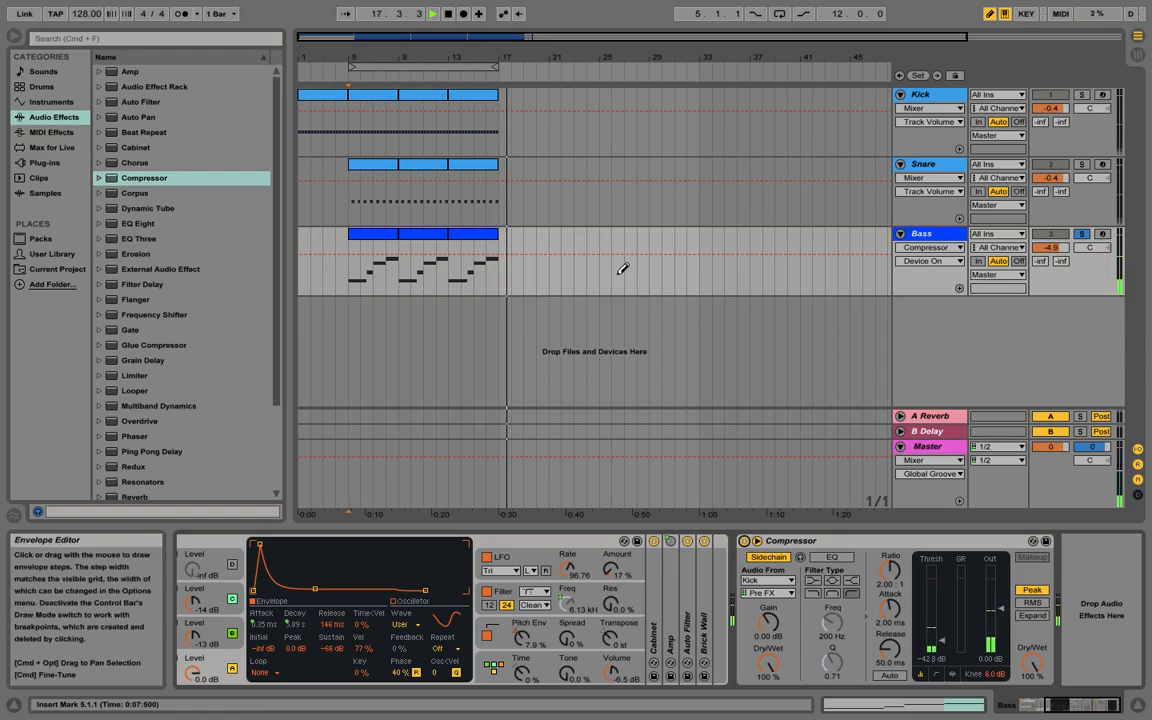
{"action": "key", "text": "b"}
{"action": "key", "text": "space"}
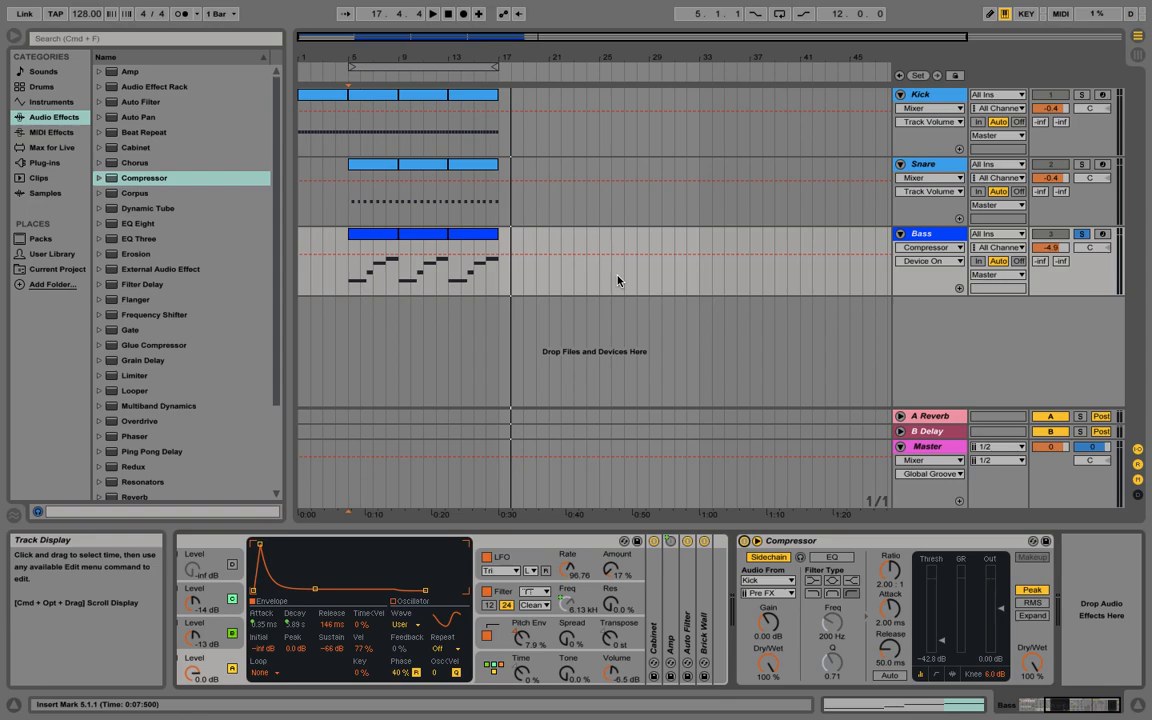
- Turn off the Bass track's solo and lower its compressor threshold to -47.0 dB
{"action": "left_click", "coordinate": [1081, 234]}
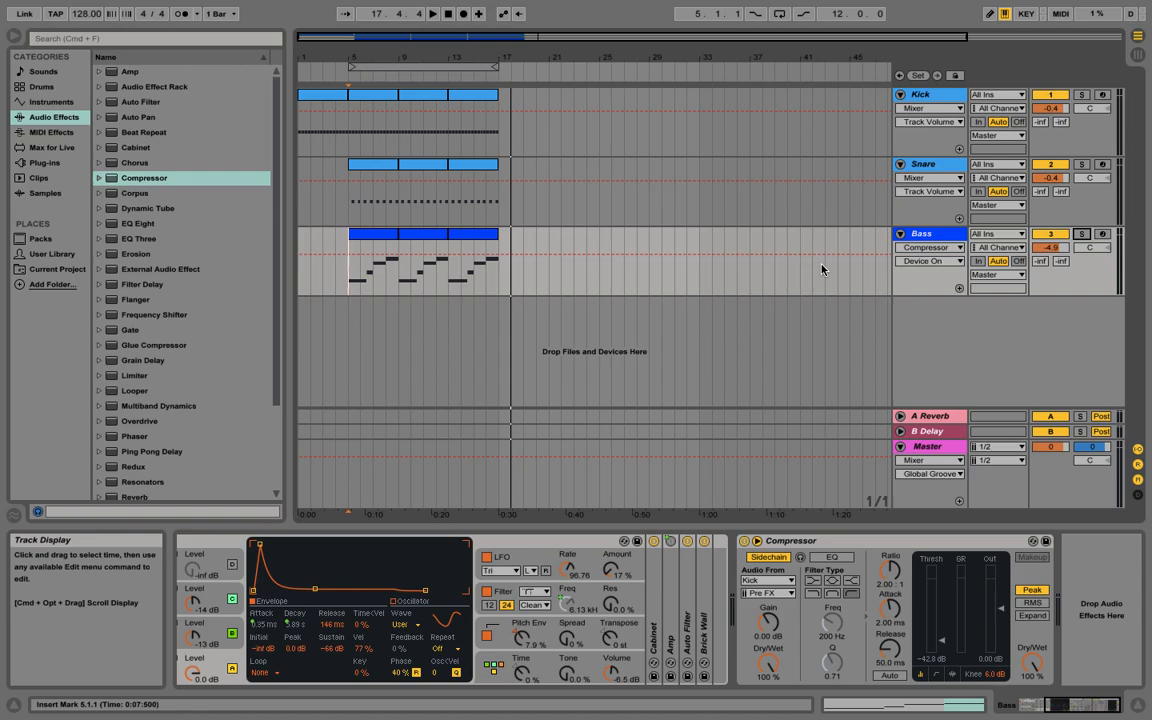
{"action": "left_click", "coordinate": [355, 273]}
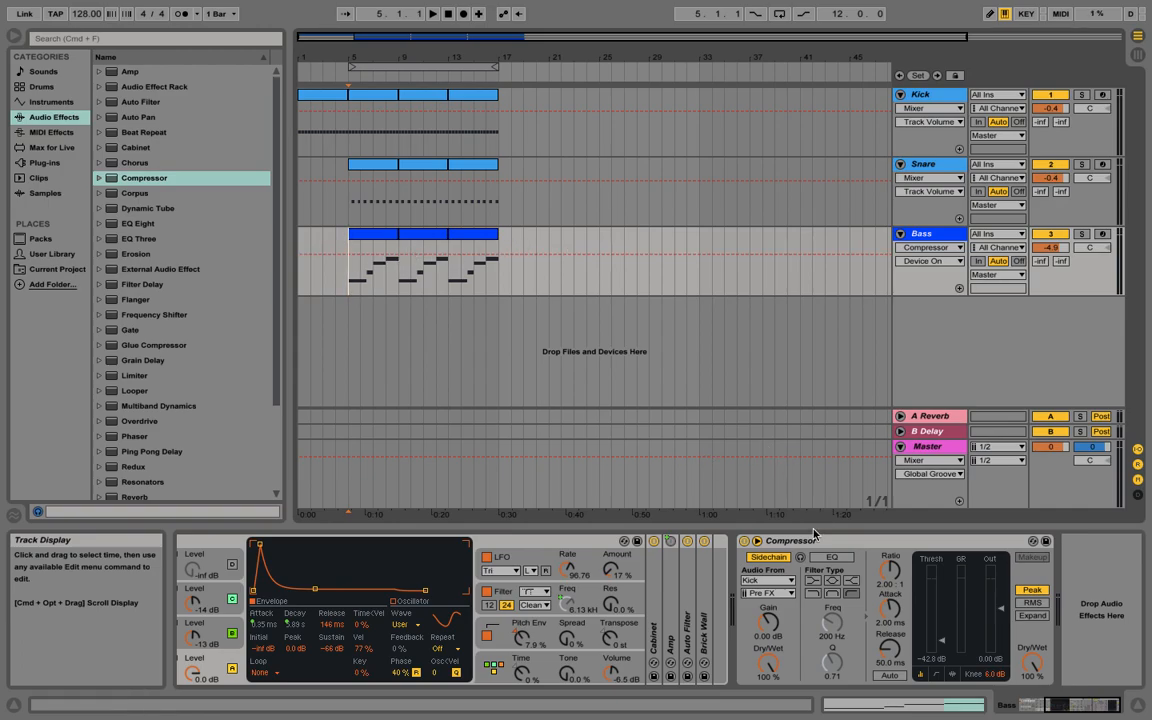
{"action": "left_click", "coordinate": [941, 641]}
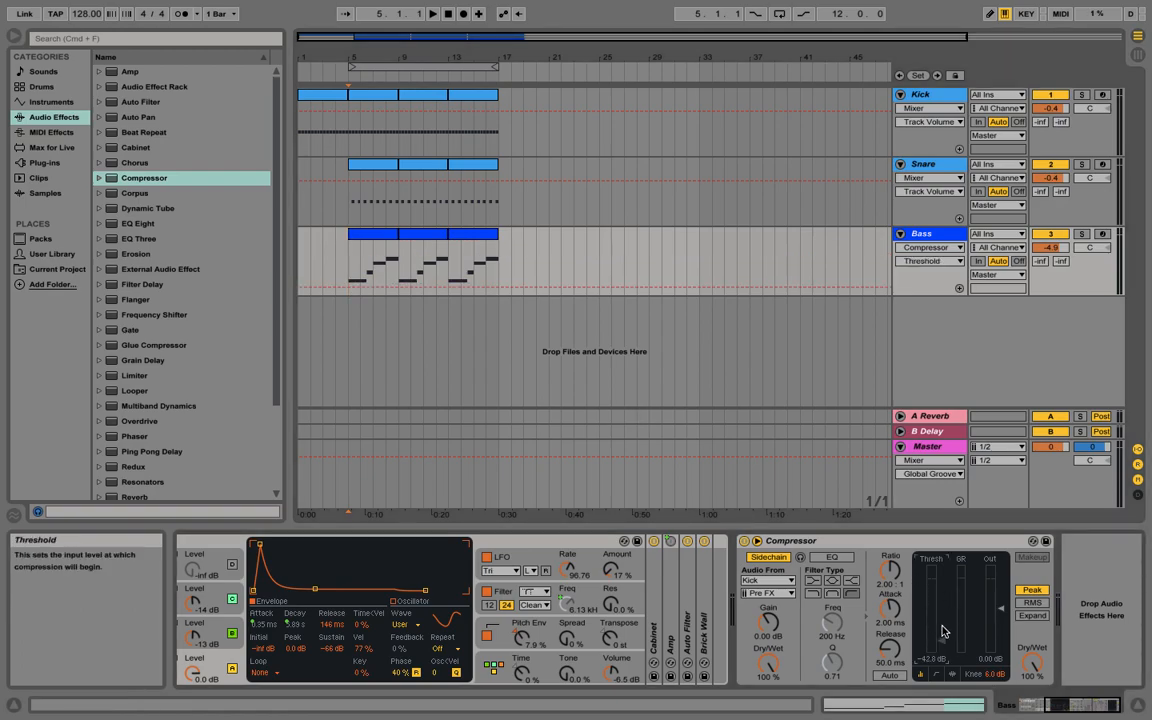
{"action": "left_click_drag", "start_coordinate": [941, 641], "coordinate": [941, 645]}
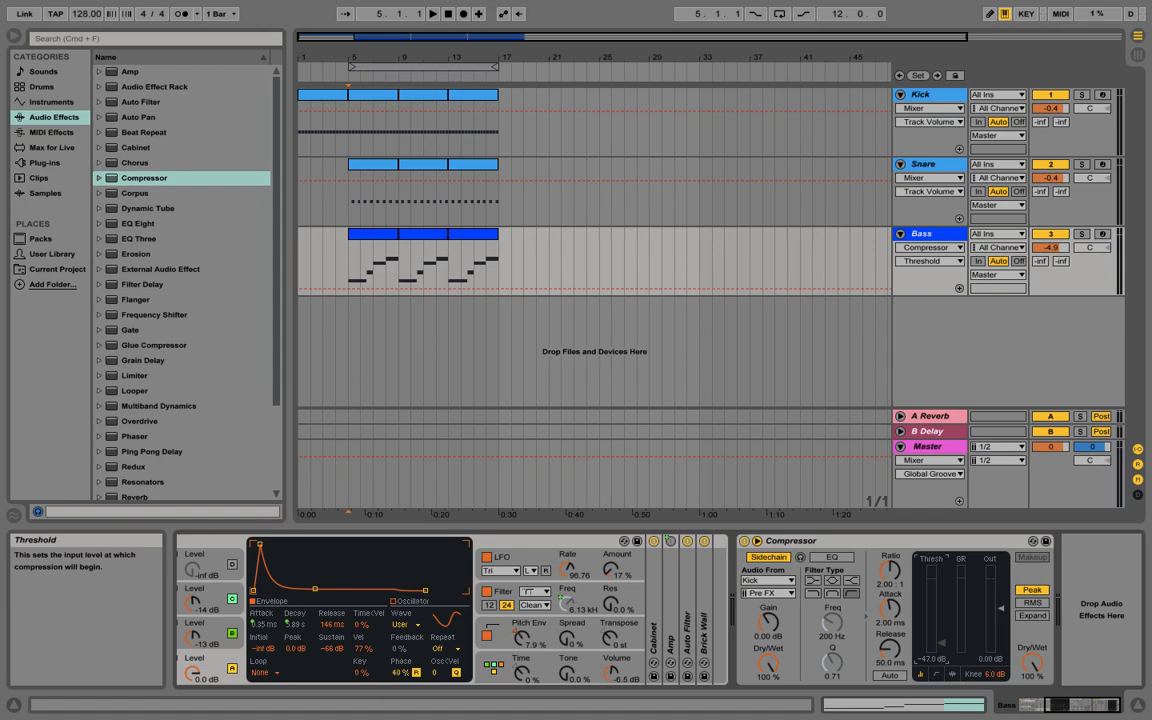
- Try several threshold levels on the Bass track's compressor and leave the threshold at -13.1 dB
{"action": "left_click_drag", "start_coordinate": [941, 643], "coordinate": [945, 605]}
{"action": "left_click_drag", "start_coordinate": [944, 605], "coordinate": [945, 595]}
{"action": "left_click_drag", "start_coordinate": [943, 598], "coordinate": [946, 621]}
{"action": "left_click_drag", "start_coordinate": [945, 621], "coordinate": [945, 631]}
{"action": "left_click_drag", "start_coordinate": [945, 638], "coordinate": [946, 610]}
- Switch to SketchBook and paint a thick red band across the canvas with three red dots spaced out beneath it
{"action": "mouse_move", "coordinate": [985, 717]}
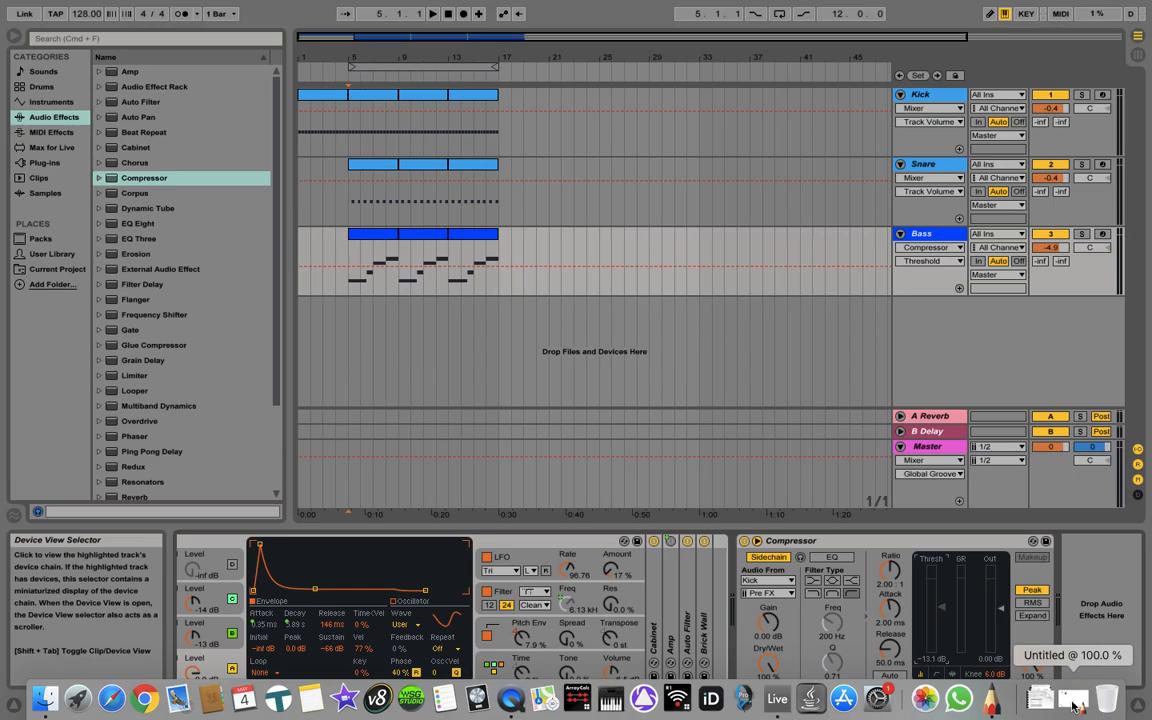
{"action": "left_click", "coordinate": [1072, 707]}
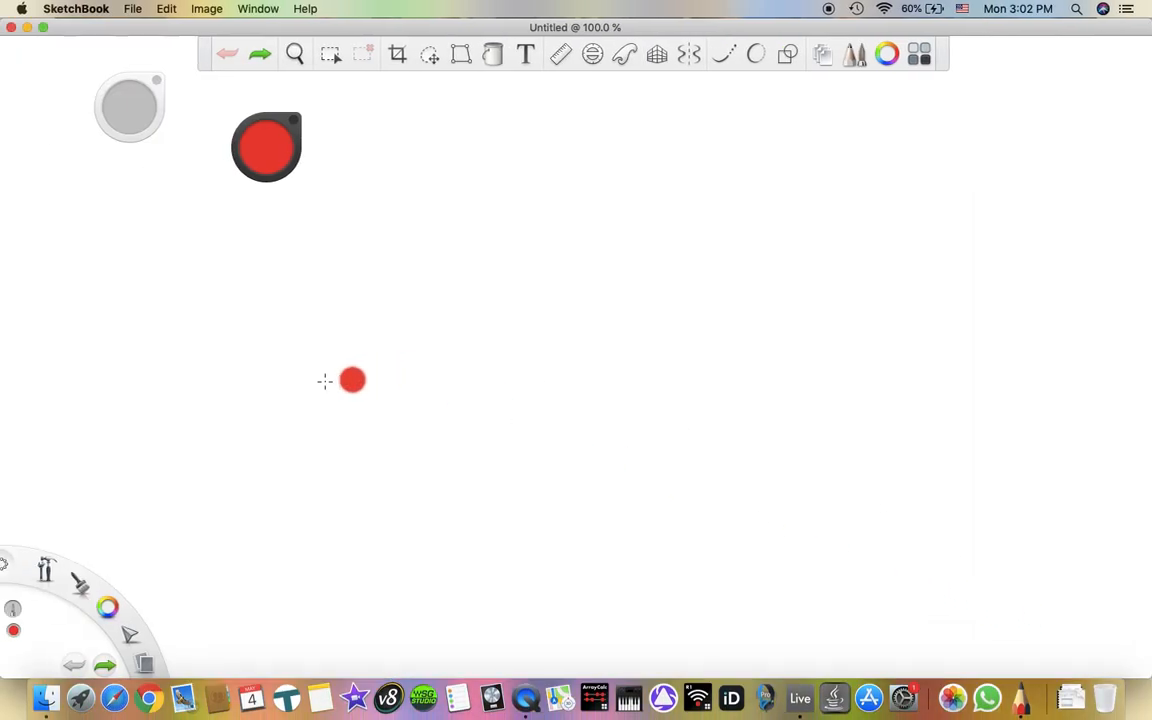
{"action": "mouse_move", "coordinate": [5, 382]}
{"action": "left_mouse_down"}
{"action": "mouse_move", "coordinate": [529, 377]}
{"action": "mouse_move", "coordinate": [1103, 352]}
{"action": "mouse_move", "coordinate": [301, 365]}
{"action": "mouse_move", "coordinate": [316, 388]}
{"action": "mouse_move", "coordinate": [1145, 350]}
{"action": "mouse_move", "coordinate": [5, 334]}
{"action": "mouse_move", "coordinate": [926, 373]}
{"action": "mouse_move", "coordinate": [998, 357]}
{"action": "mouse_move", "coordinate": [1145, 380]}
{"action": "mouse_move", "coordinate": [1126, 345]}
{"action": "mouse_move", "coordinate": [193, 381]}
{"action": "mouse_move", "coordinate": [818, 381]}
{"action": "mouse_move", "coordinate": [597, 390]}
{"action": "left_mouse_up"}
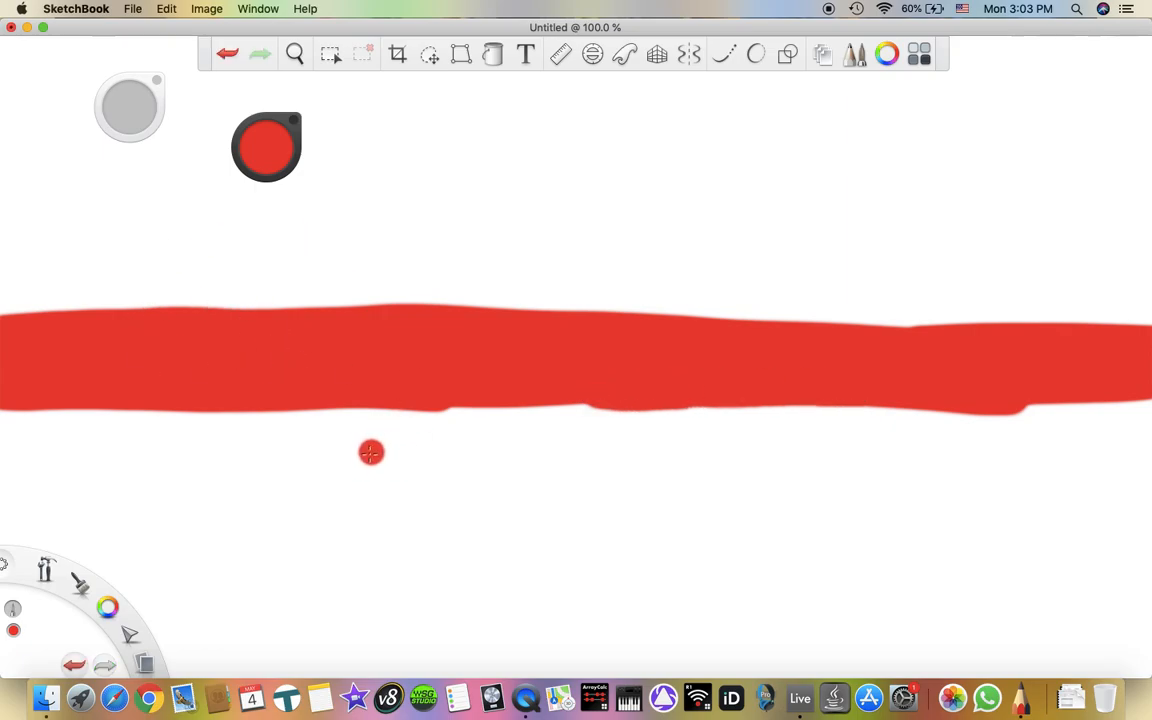
{"action": "left_click_drag", "start_coordinate": [224, 468], "coordinate": [257, 470]}
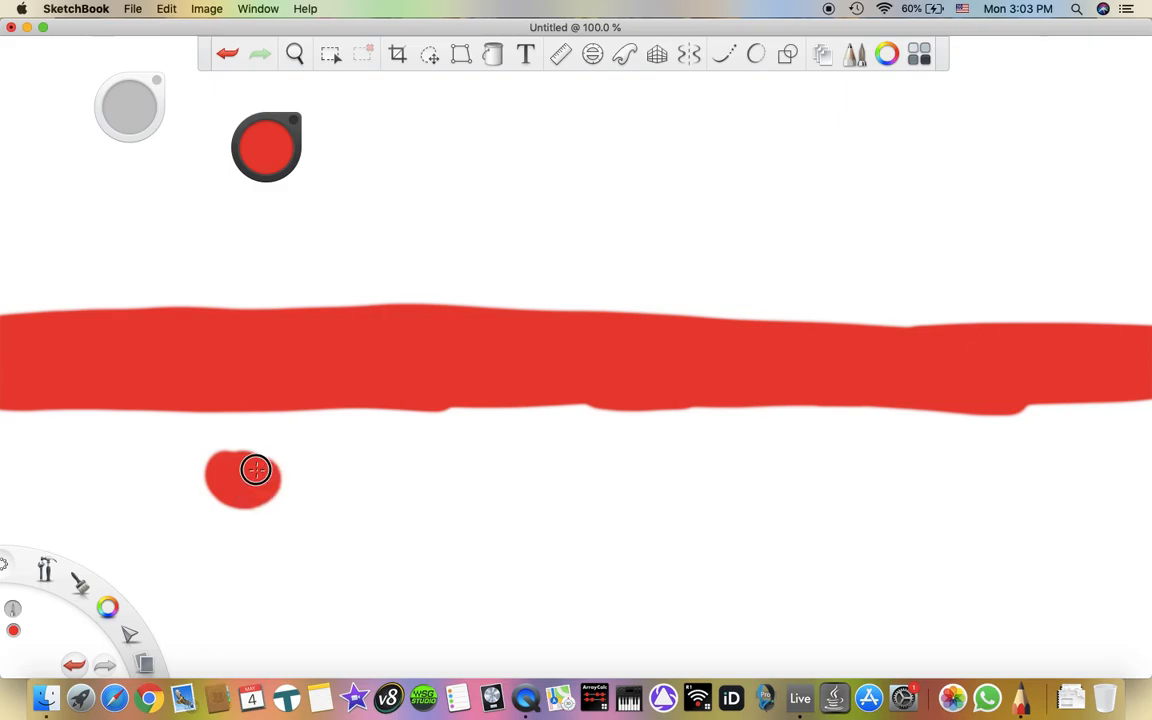
{"action": "left_click_drag", "start_coordinate": [535, 466], "coordinate": [572, 466]}
{"action": "mouse_move", "coordinate": [940, 468]}
{"action": "left_mouse_down"}
{"action": "mouse_move", "coordinate": [974, 481]}
{"action": "mouse_move", "coordinate": [959, 468]}
{"action": "left_mouse_up"}
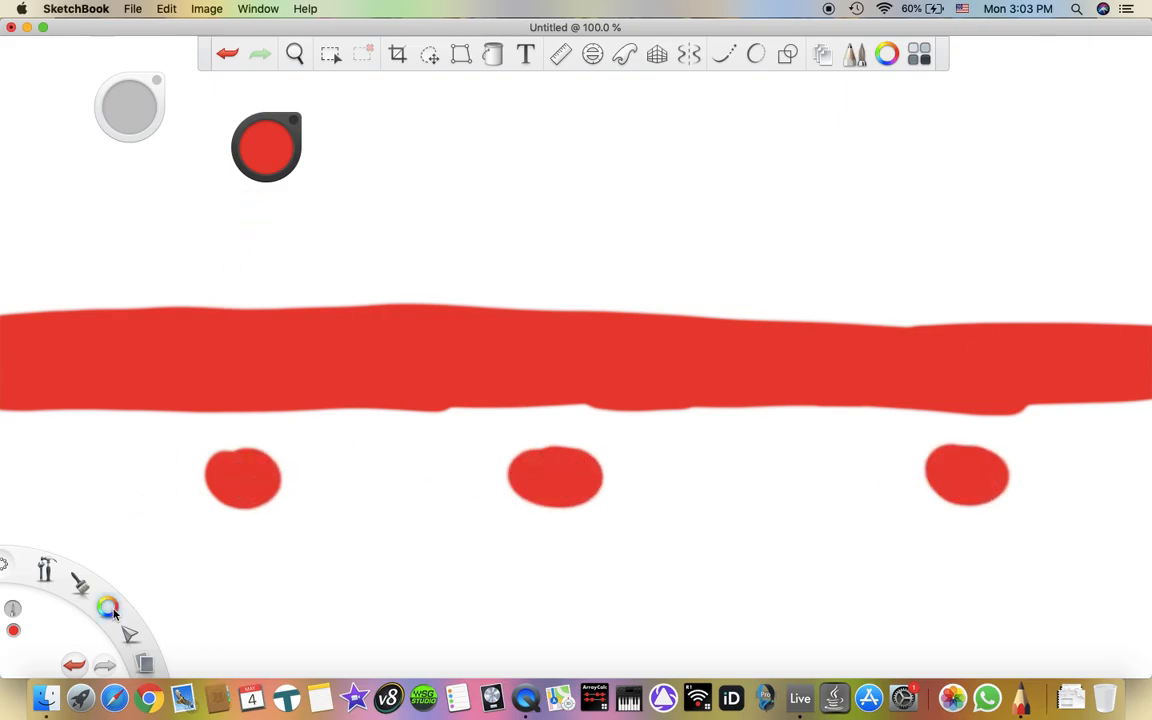
- Change the brush colour to green and paint over the three red dots below the band
{"action": "mouse_move", "coordinate": [112, 600]}
{"action": "left_click", "coordinate": [68, 608]}
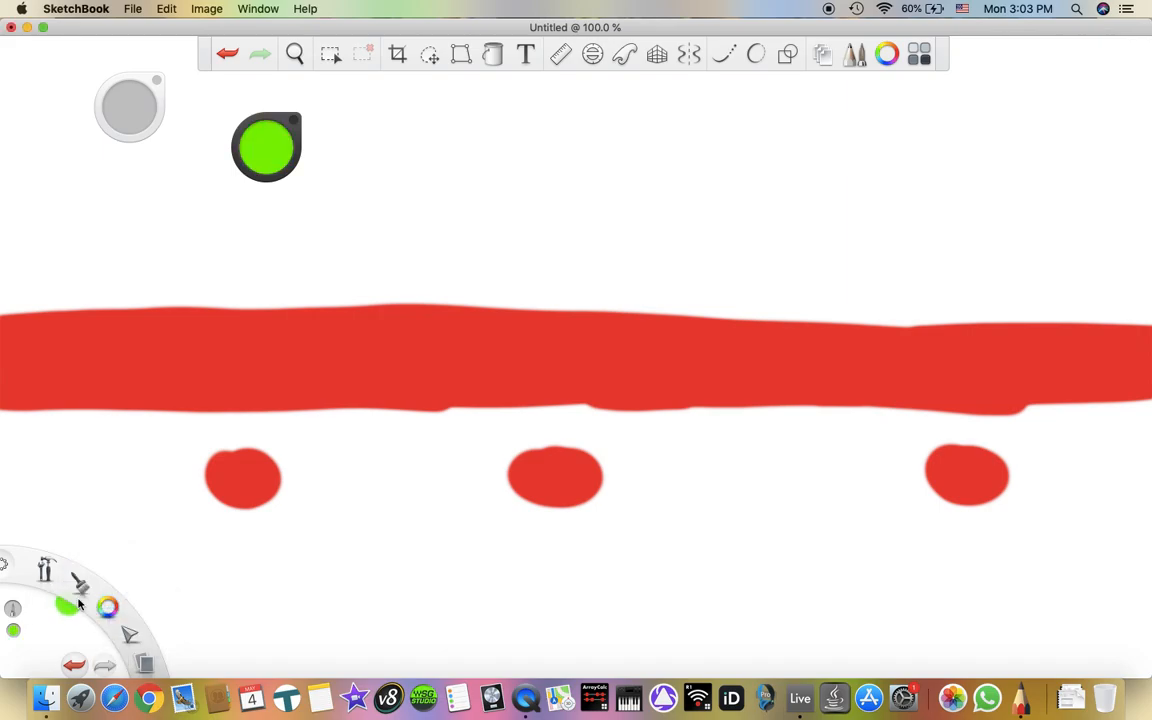
{"action": "mouse_move", "coordinate": [247, 473]}
{"action": "left_mouse_down"}
{"action": "mouse_move", "coordinate": [237, 470]}
{"action": "mouse_move", "coordinate": [255, 476]}
{"action": "left_mouse_up"}
{"action": "mouse_move", "coordinate": [511, 482]}
{"action": "left_mouse_down"}
{"action": "mouse_move", "coordinate": [561, 478]}
{"action": "mouse_move", "coordinate": [561, 468]}
{"action": "mouse_move", "coordinate": [580, 476]}
{"action": "left_mouse_up"}
{"action": "mouse_move", "coordinate": [990, 472]}
{"action": "left_mouse_down"}
{"action": "mouse_move", "coordinate": [944, 468]}
{"action": "mouse_move", "coordinate": [972, 476]}
{"action": "left_mouse_up"}
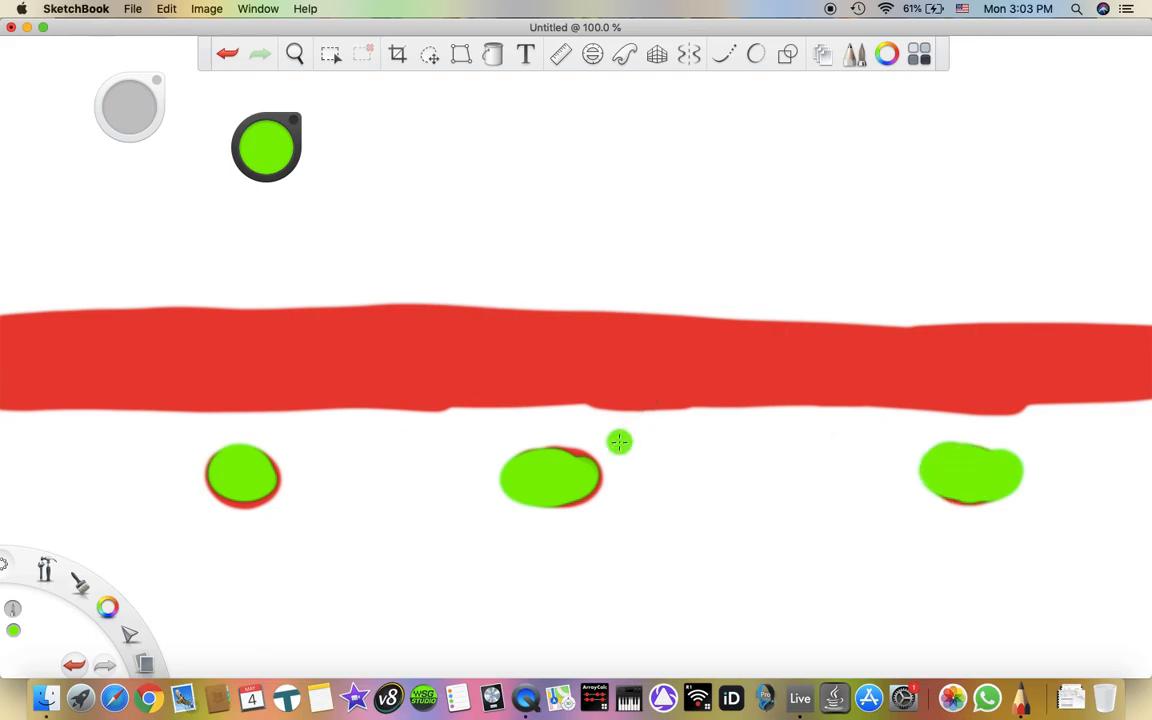
- Hand-letter "LIST" and a short final stroke in green above the red band, and underline the lettering with a thick green line
{"action": "left_click_drag", "start_coordinate": [507, 100], "coordinate": [600, 163]}
{"action": "left_click_drag", "start_coordinate": [620, 115], "coordinate": [645, 150]}
{"action": "left_click_drag", "start_coordinate": [685, 102], "coordinate": [750, 155]}
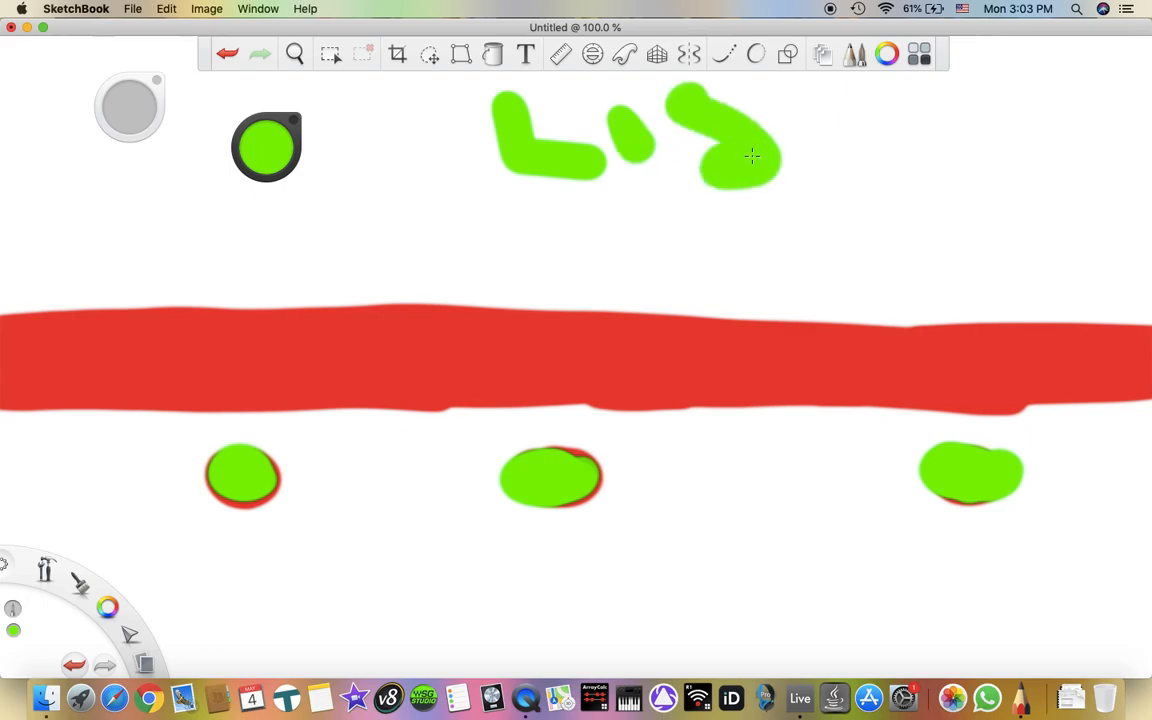
{"action": "left_click_drag", "start_coordinate": [818, 113], "coordinate": [830, 162]}
{"action": "left_click_drag", "start_coordinate": [770, 105], "coordinate": [862, 80]}
{"action": "left_click_drag", "start_coordinate": [913, 145], "coordinate": [920, 195]}
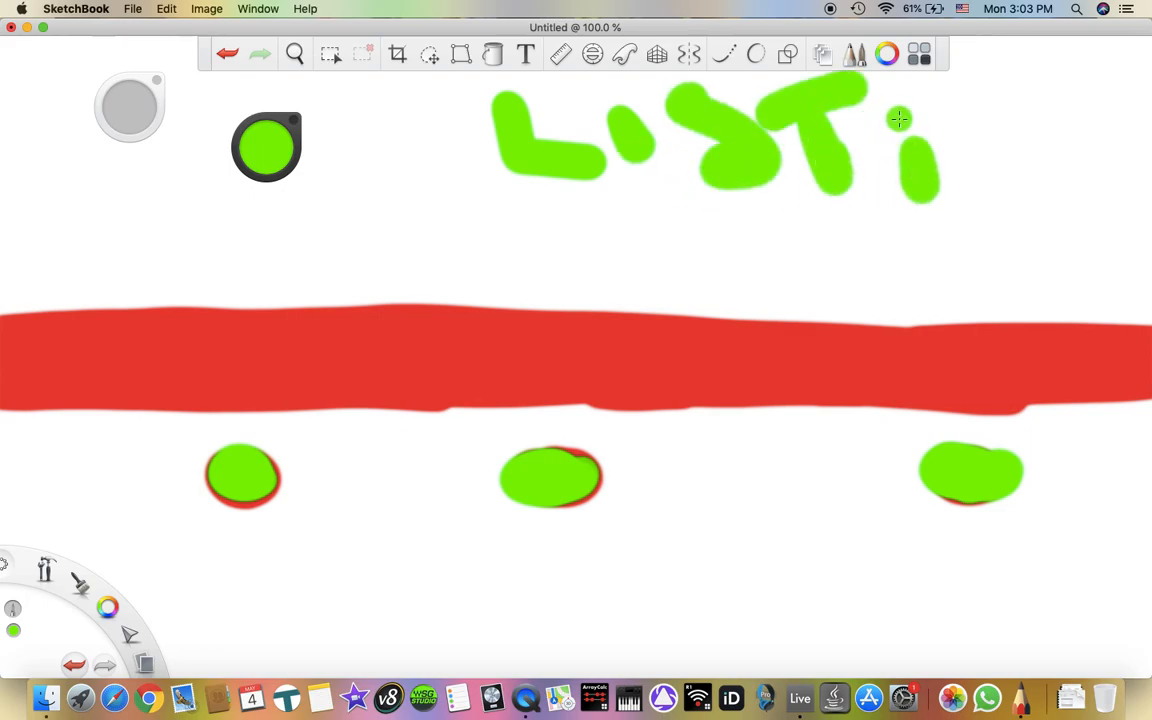
{"action": "left_click_drag", "start_coordinate": [465, 212], "coordinate": [695, 212]}
{"action": "left_click_drag", "start_coordinate": [846, 203], "coordinate": [1095, 205]}
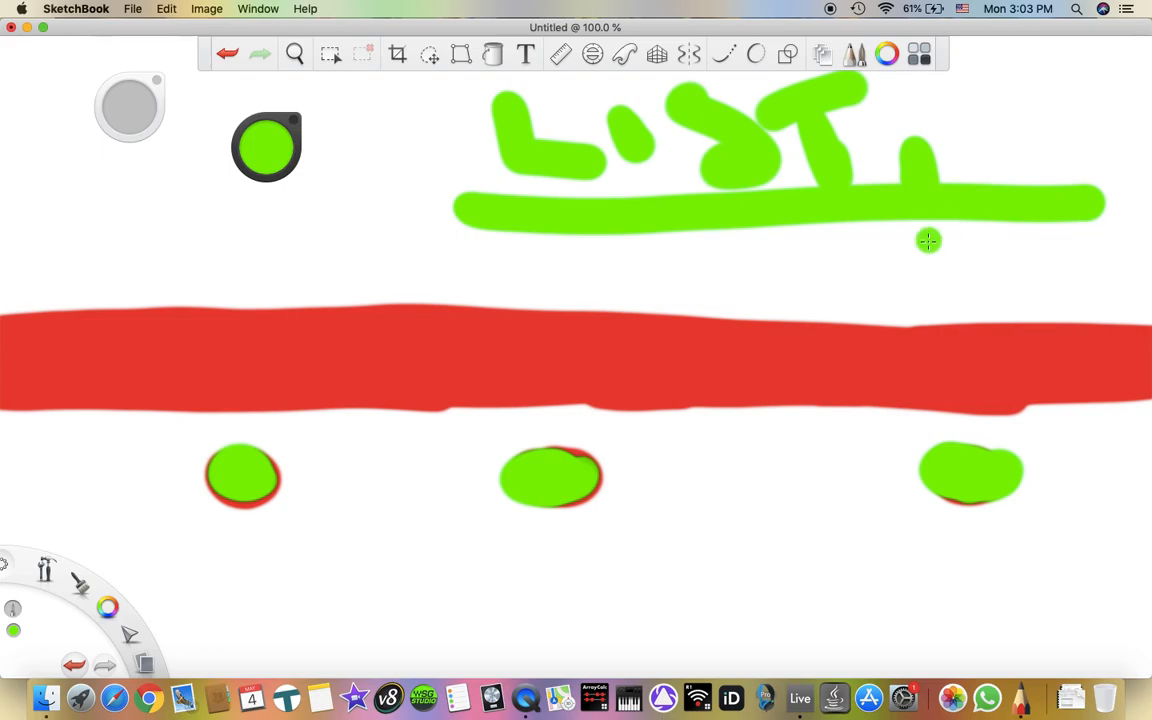
- Change the brush colour to black and paint a thick horizontal line along the middle of the red band
{"action": "left_click_drag", "start_coordinate": [102, 607], "coordinate": [114, 560]}
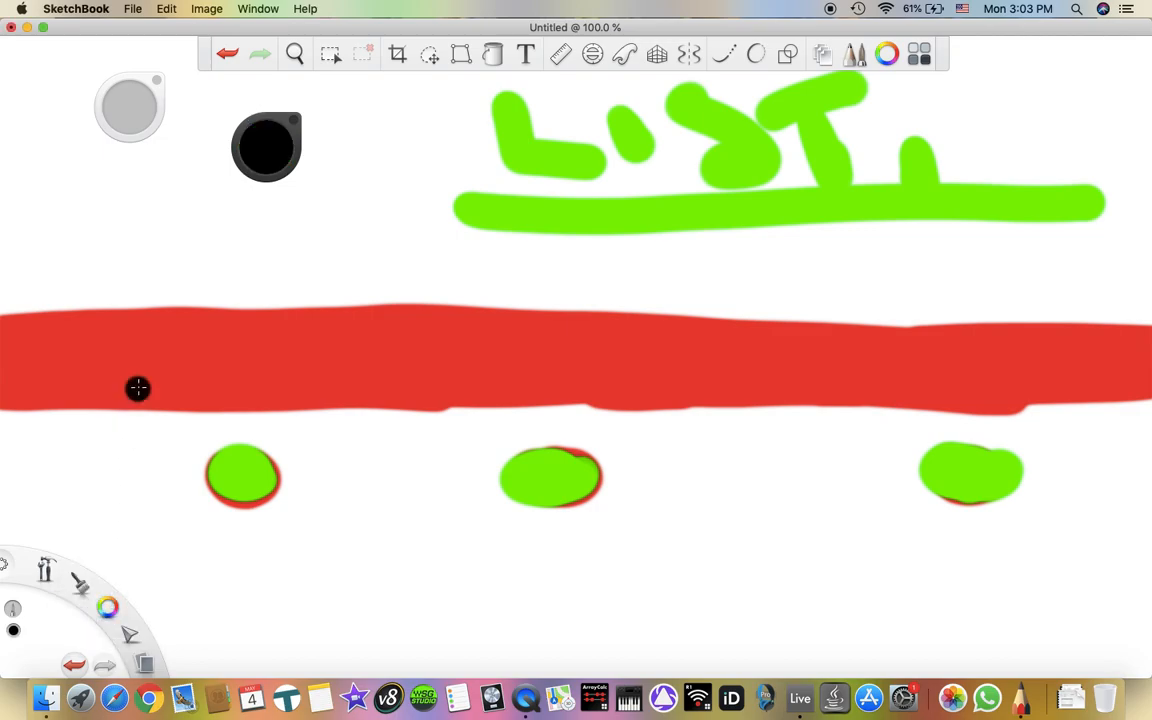
{"action": "mouse_move", "coordinate": [25, 370]}
{"action": "left_mouse_down"}
{"action": "mouse_move", "coordinate": [658, 353]}
{"action": "mouse_move", "coordinate": [1141, 365]}
{"action": "left_mouse_up"}
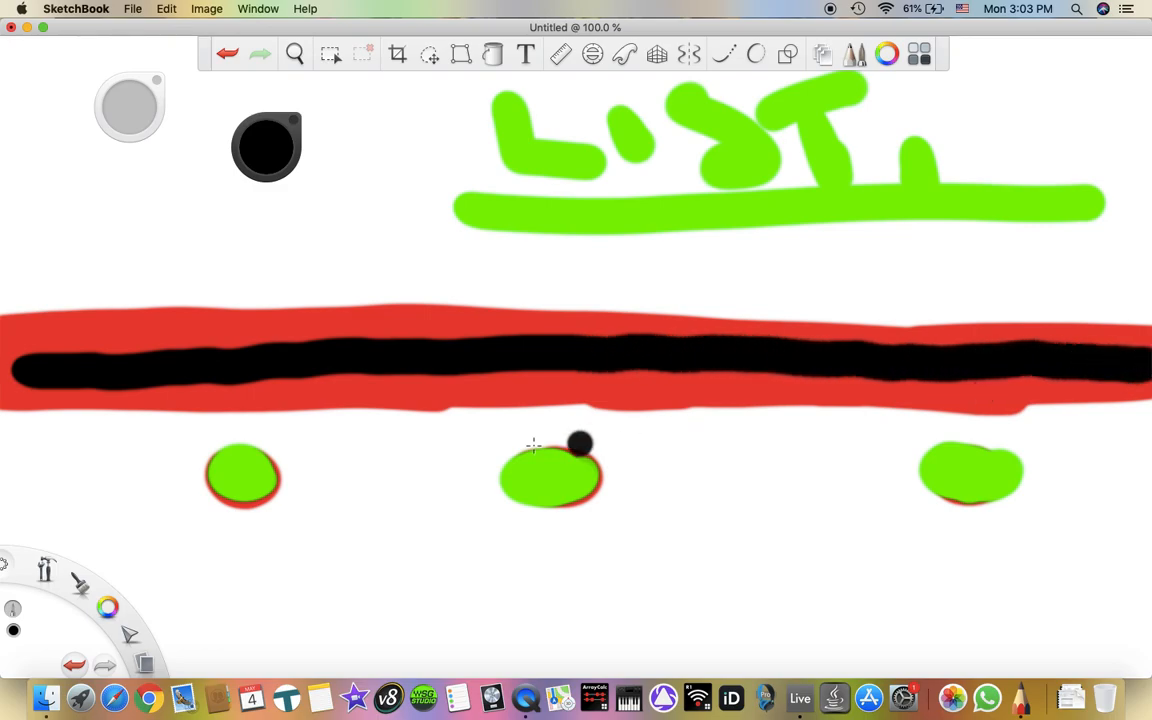
{"action": "left_click_drag", "start_coordinate": [125, 392], "coordinate": [129, 381]}
{"action": "left_click_drag", "start_coordinate": [237, 338], "coordinate": [237, 346]}
- Erase three vertical gaps through the red and black band, one directly above each green dot
{"action": "left_click", "coordinate": [75, 585]}
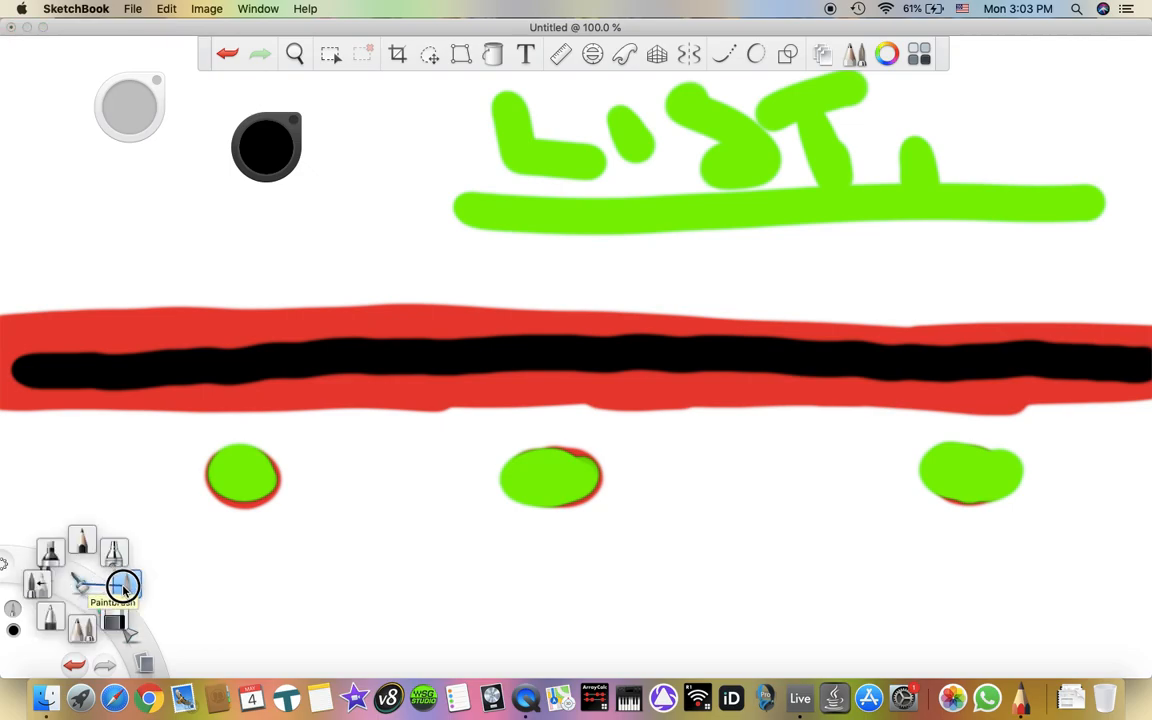
{"action": "left_click", "coordinate": [117, 610]}
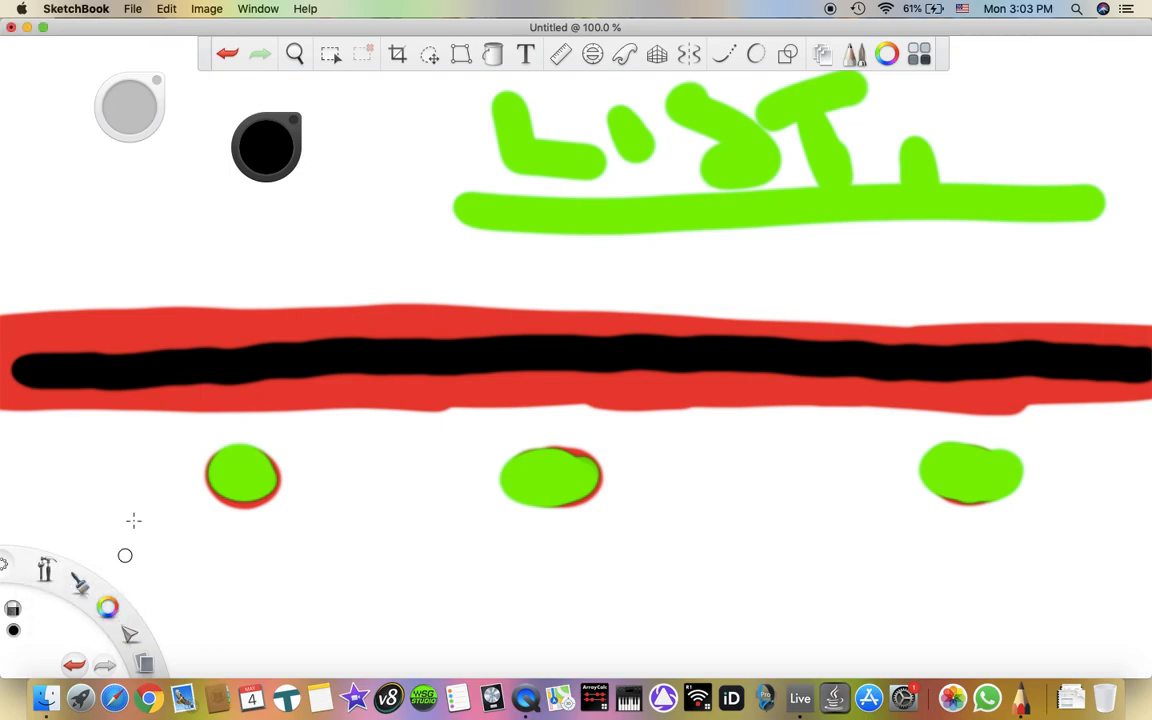
{"action": "mouse_move", "coordinate": [226, 341]}
{"action": "left_mouse_down"}
{"action": "mouse_move", "coordinate": [249, 419]}
{"action": "mouse_move", "coordinate": [236, 379]}
{"action": "mouse_move", "coordinate": [247, 375]}
{"action": "mouse_move", "coordinate": [252, 309]}
{"action": "mouse_move", "coordinate": [265, 404]}
{"action": "mouse_move", "coordinate": [231, 378]}
{"action": "mouse_move", "coordinate": [234, 401]}
{"action": "mouse_move", "coordinate": [225, 380]}
{"action": "mouse_move", "coordinate": [267, 378]}
{"action": "mouse_move", "coordinate": [272, 360]}
{"action": "left_mouse_up"}
{"action": "mouse_move", "coordinate": [517, 316]}
{"action": "left_mouse_down"}
{"action": "mouse_move", "coordinate": [525, 401]}
{"action": "mouse_move", "coordinate": [543, 334]}
{"action": "mouse_move", "coordinate": [561, 342]}
{"action": "mouse_move", "coordinate": [553, 334]}
{"action": "mouse_move", "coordinate": [526, 361]}
{"action": "mouse_move", "coordinate": [542, 391]}
{"action": "mouse_move", "coordinate": [558, 391]}
{"action": "mouse_move", "coordinate": [559, 298]}
{"action": "mouse_move", "coordinate": [576, 383]}
{"action": "mouse_move", "coordinate": [540, 404]}
{"action": "mouse_move", "coordinate": [582, 408]}
{"action": "left_mouse_up"}
{"action": "mouse_move", "coordinate": [940, 362]}
{"action": "left_mouse_down"}
{"action": "mouse_move", "coordinate": [941, 352]}
{"action": "mouse_move", "coordinate": [954, 363]}
{"action": "mouse_move", "coordinate": [953, 406]}
{"action": "mouse_move", "coordinate": [951, 350]}
{"action": "mouse_move", "coordinate": [964, 337]}
{"action": "mouse_move", "coordinate": [979, 393]}
{"action": "mouse_move", "coordinate": [959, 406]}
{"action": "mouse_move", "coordinate": [983, 388]}
{"action": "mouse_move", "coordinate": [992, 404]}
{"action": "mouse_move", "coordinate": [998, 375]}
{"action": "mouse_move", "coordinate": [974, 399]}
{"action": "mouse_move", "coordinate": [962, 329]}
{"action": "mouse_move", "coordinate": [942, 336]}
{"action": "mouse_move", "coordinate": [951, 409]}
{"action": "mouse_move", "coordinate": [943, 387]}
{"action": "left_mouse_up"}
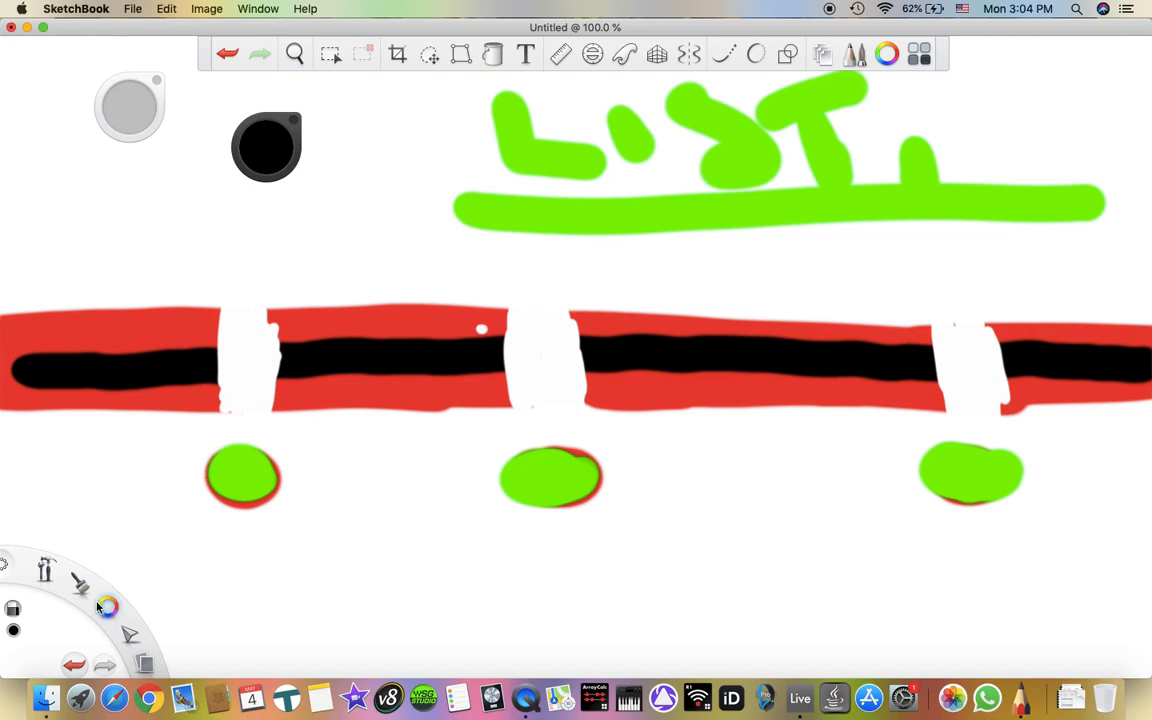
- Paint a blue V-shaped dip over each of the three gaps in the band, above the green dots
{"action": "mouse_move", "coordinate": [91, 608]}
{"action": "left_mouse_down"}
{"action": "mouse_move", "coordinate": [59, 609]}
{"action": "mouse_move", "coordinate": [67, 637]}
{"action": "mouse_move", "coordinate": [112, 567]}
{"action": "mouse_move", "coordinate": [121, 609]}
{"action": "mouse_move", "coordinate": [69, 640]}
{"action": "left_mouse_up"}
{"action": "mouse_move", "coordinate": [194, 273]}
{"action": "left_mouse_down"}
{"action": "mouse_move", "coordinate": [216, 368]}
{"action": "mouse_move", "coordinate": [239, 401]}
{"action": "mouse_move", "coordinate": [276, 412]}
{"action": "mouse_move", "coordinate": [306, 306]}
{"action": "mouse_move", "coordinate": [335, 270]}
{"action": "left_mouse_up"}
{"action": "mouse_move", "coordinate": [474, 295]}
{"action": "left_mouse_down"}
{"action": "mouse_move", "coordinate": [527, 406]}
{"action": "mouse_move", "coordinate": [578, 401]}
{"action": "mouse_move", "coordinate": [589, 305]}
{"action": "mouse_move", "coordinate": [612, 280]}
{"action": "left_mouse_up"}
{"action": "mouse_move", "coordinate": [862, 293]}
{"action": "left_mouse_down"}
{"action": "mouse_move", "coordinate": [975, 412]}
{"action": "mouse_move", "coordinate": [1029, 283]}
{"action": "mouse_move", "coordinate": [1055, 270]}
{"action": "left_mouse_up"}
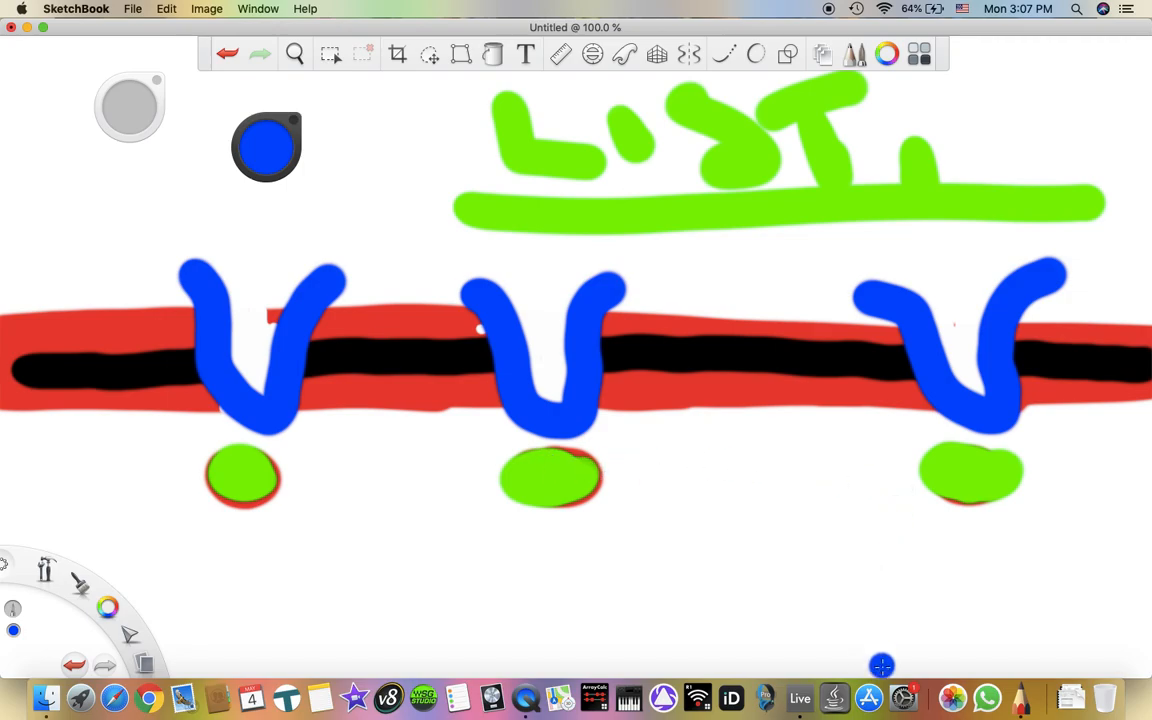
{"action": "right_click", "coordinate": [525, 697]}
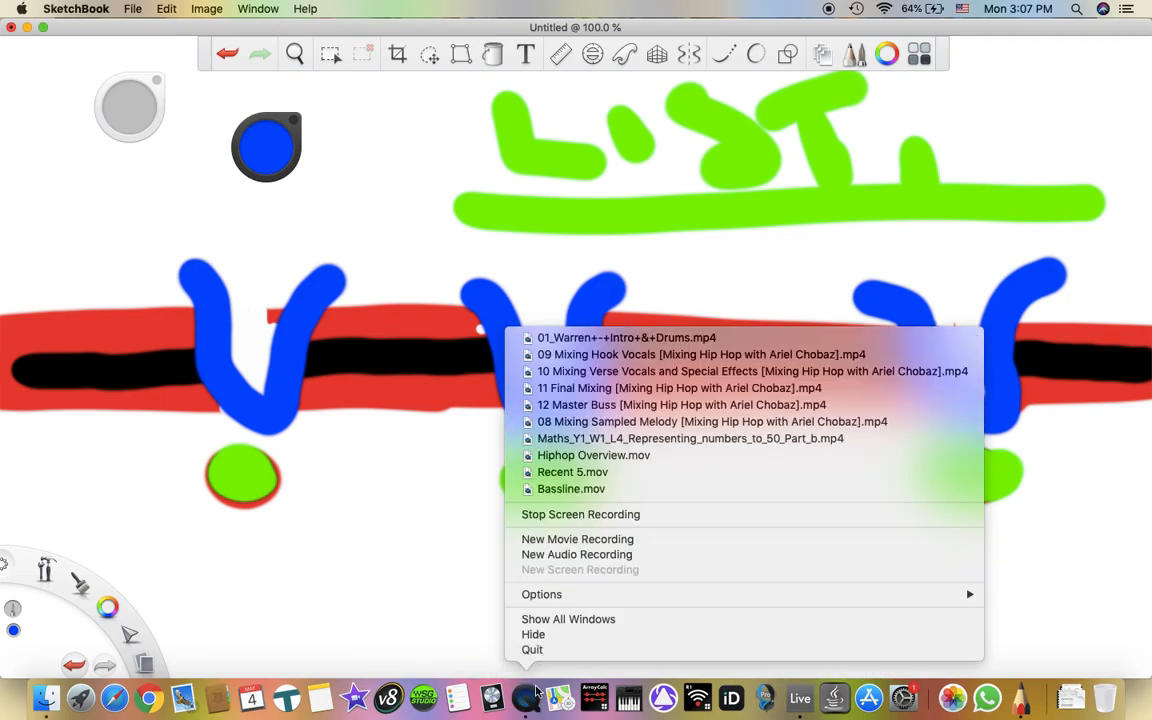